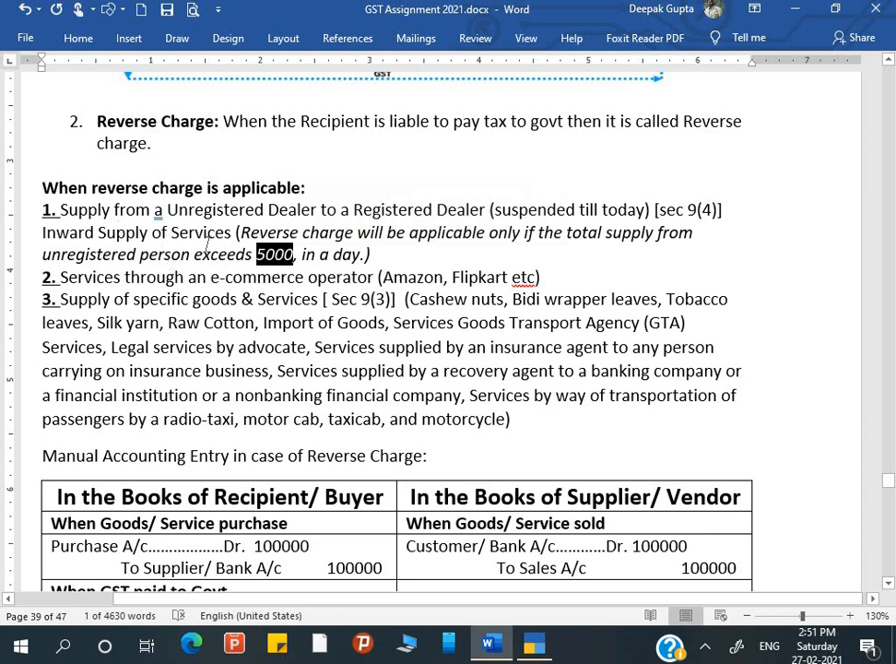
Highlight the reverse-charge cases: e-commerce operator, specific goods, GTA, and insurance and recovery agents.
{"action": "scroll", "coordinate": [208, 243], "scroll_direction": "down", "scroll_amount": 1}
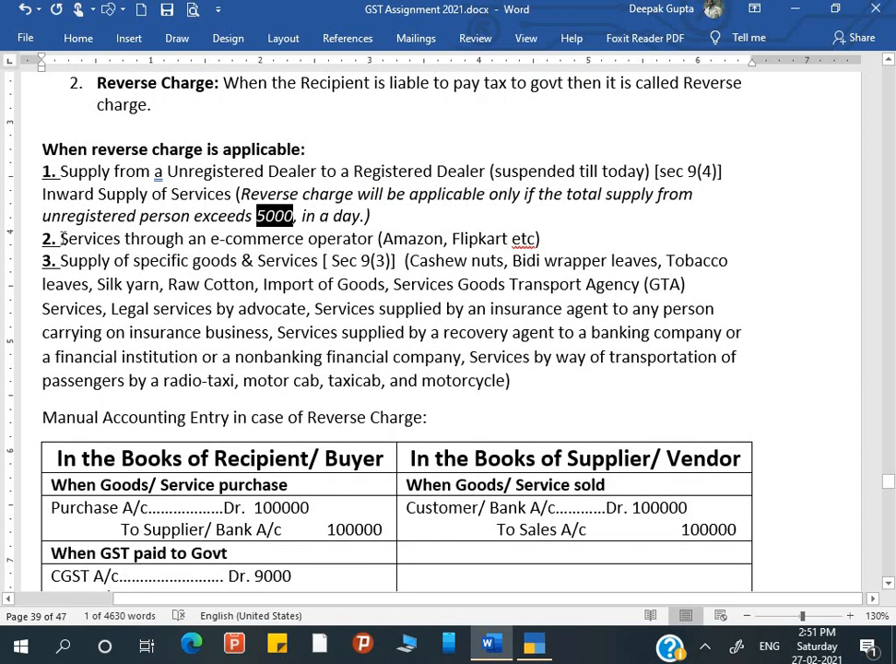
{"action": "left_click_drag", "start_coordinate": [61, 238], "coordinate": [374, 238]}
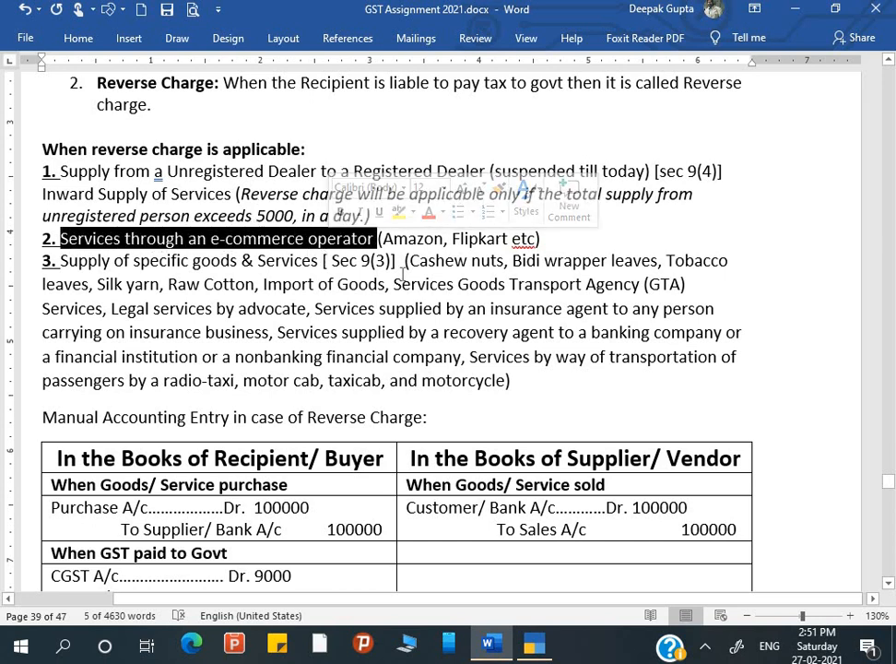
{"action": "left_click", "coordinate": [408, 237]}
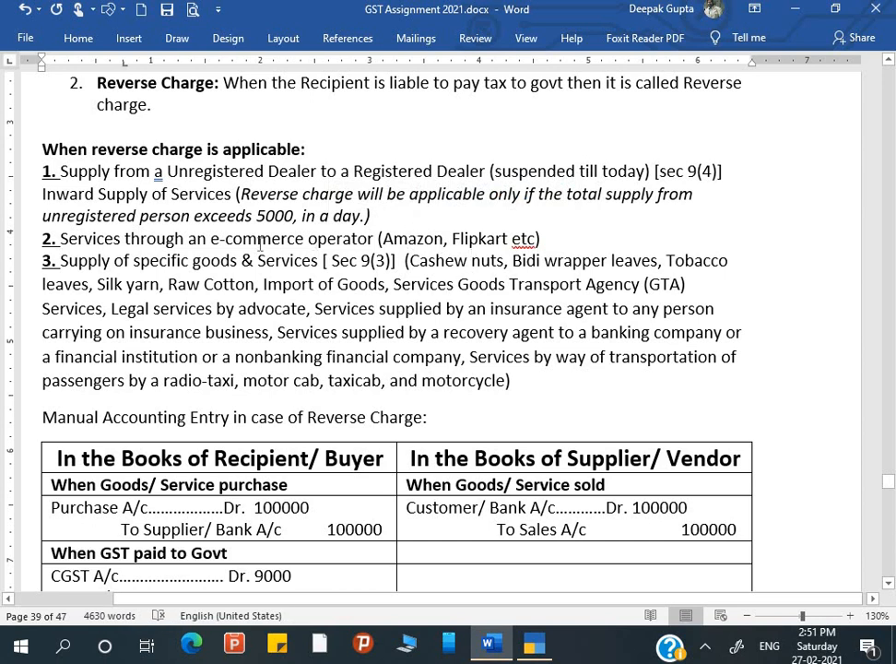
{"action": "left_click", "coordinate": [471, 260]}
{"action": "left_click_drag", "start_coordinate": [61, 260], "coordinate": [306, 265]}
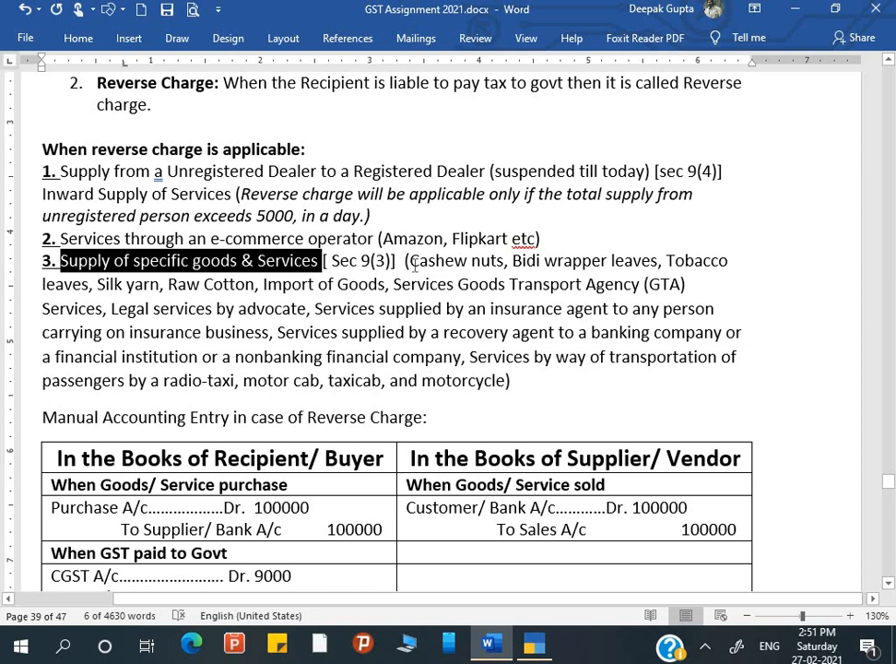
{"action": "left_click_drag", "start_coordinate": [409, 262], "coordinate": [386, 293]}
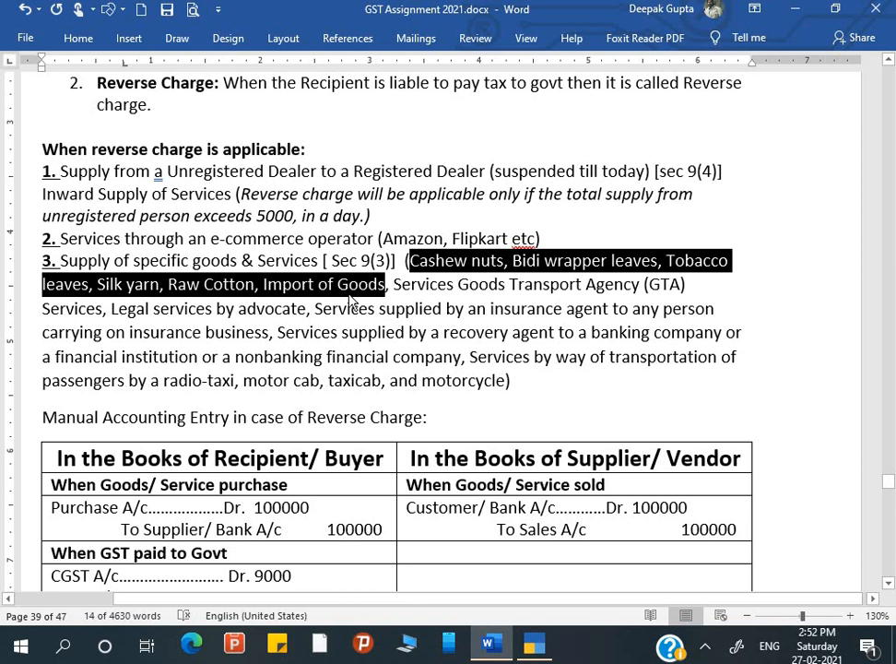
{"action": "left_click_drag", "start_coordinate": [395, 284], "coordinate": [677, 287]}
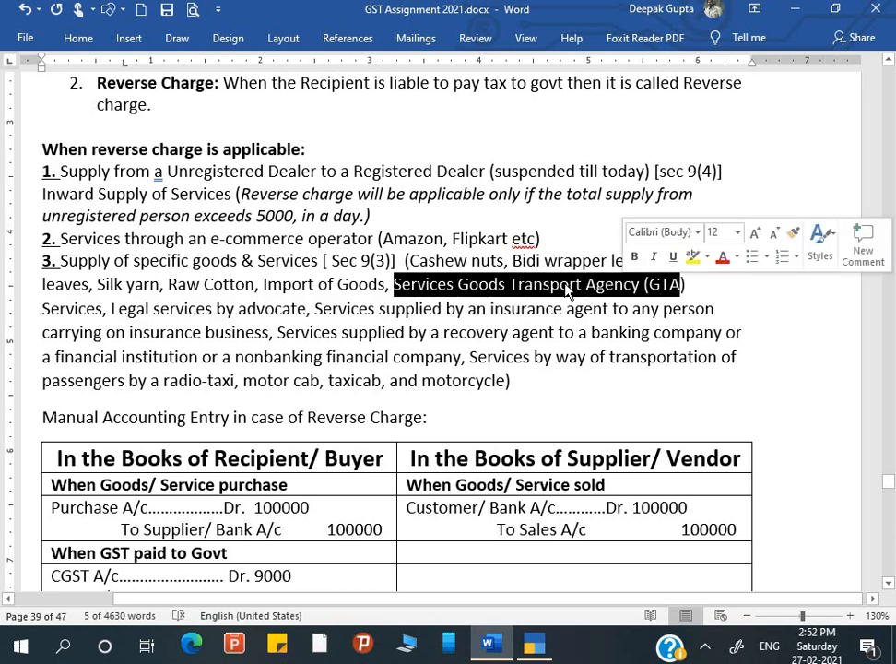
{"action": "left_click", "coordinate": [506, 288]}
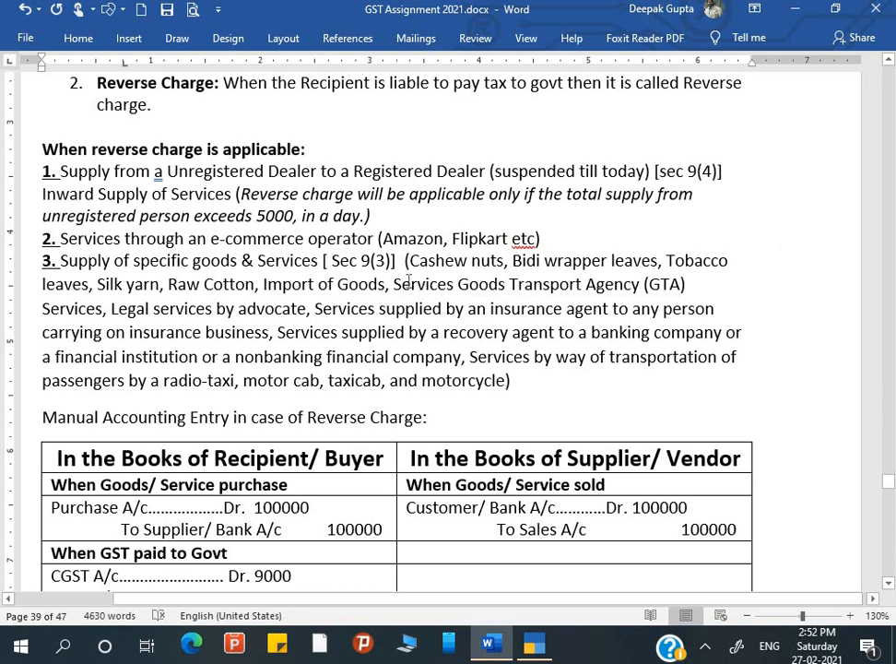
{"action": "left_click_drag", "start_coordinate": [395, 285], "coordinate": [683, 289]}
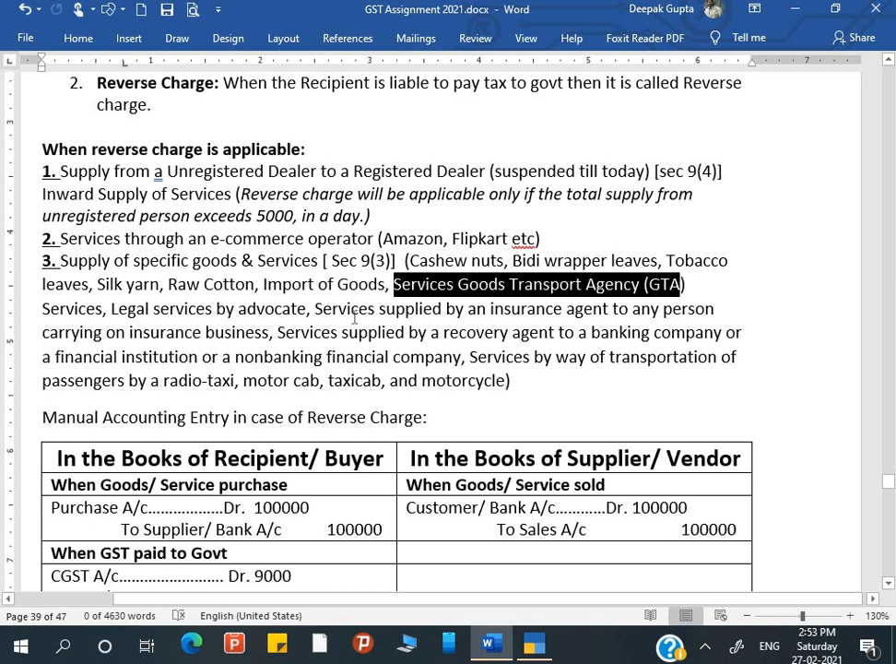
{"action": "left_click_drag", "start_coordinate": [325, 310], "coordinate": [662, 308]}
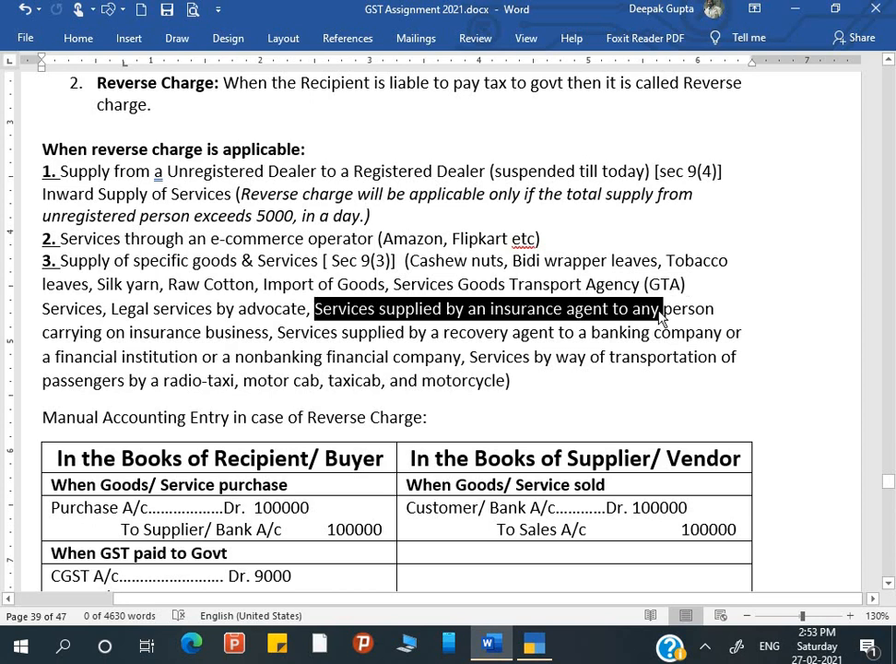
{"action": "left_click_drag", "start_coordinate": [277, 333], "coordinate": [576, 333]}
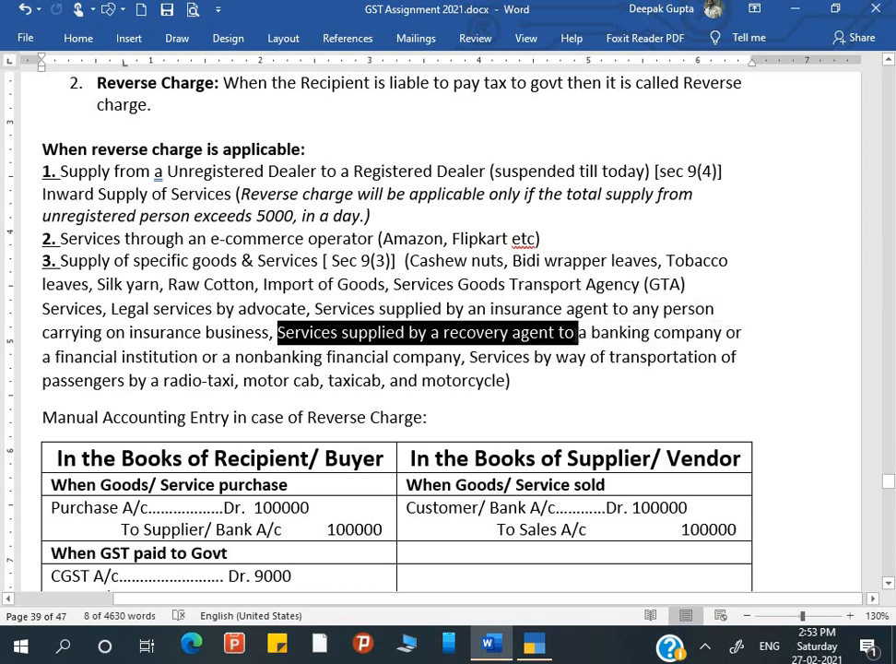
{"action": "left_click", "coordinate": [471, 358]}
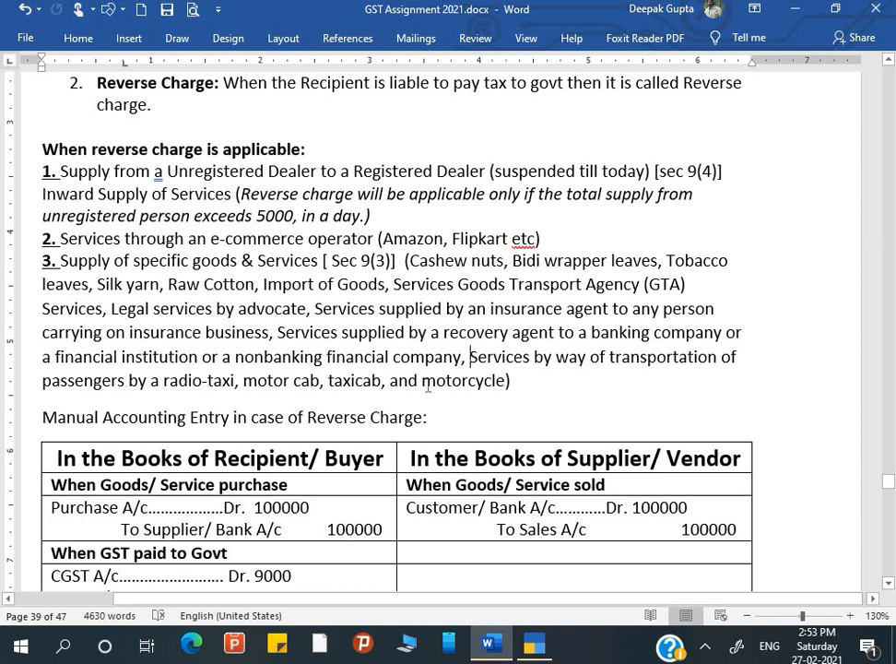
Highlight the passenger transport vehicle types further down the guide.
{"action": "scroll", "coordinate": [428, 381], "scroll_direction": "down", "scroll_amount": 3}
{"action": "scroll", "coordinate": [428, 382], "scroll_direction": "down", "scroll_amount": 1}
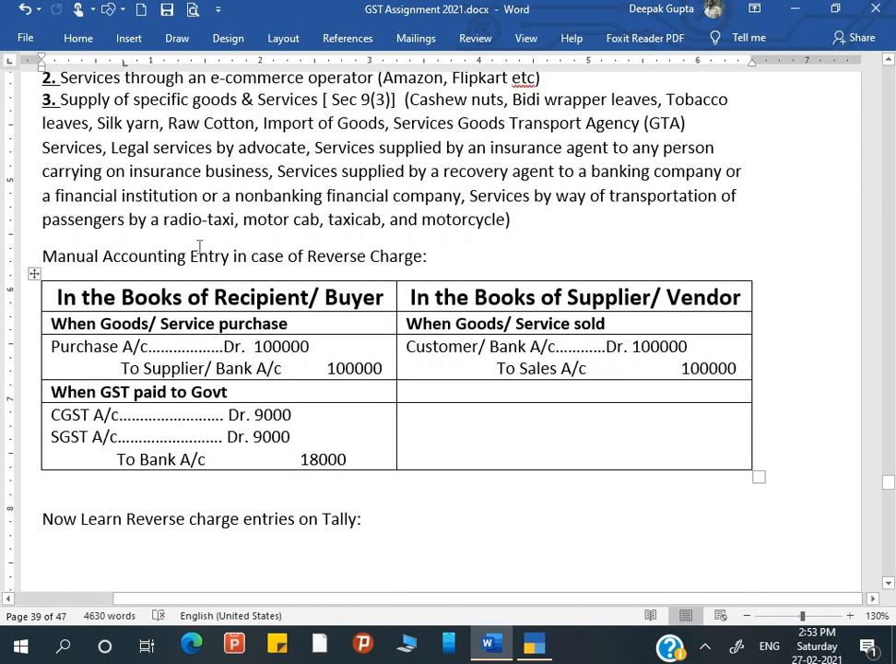
{"action": "left_click_drag", "start_coordinate": [152, 220], "coordinate": [506, 221]}
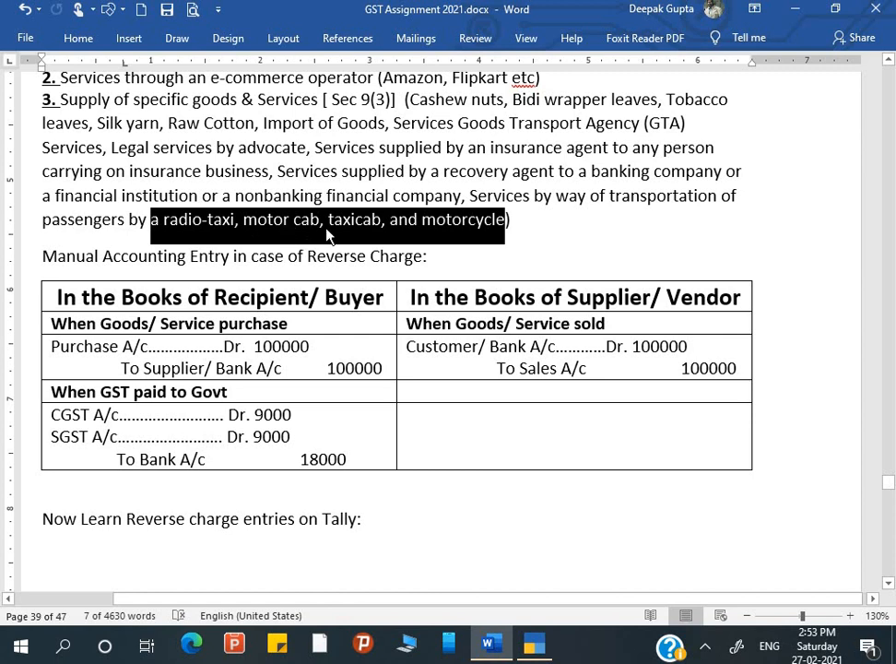
{"action": "scroll", "coordinate": [241, 243], "scroll_direction": "down", "scroll_amount": 1}
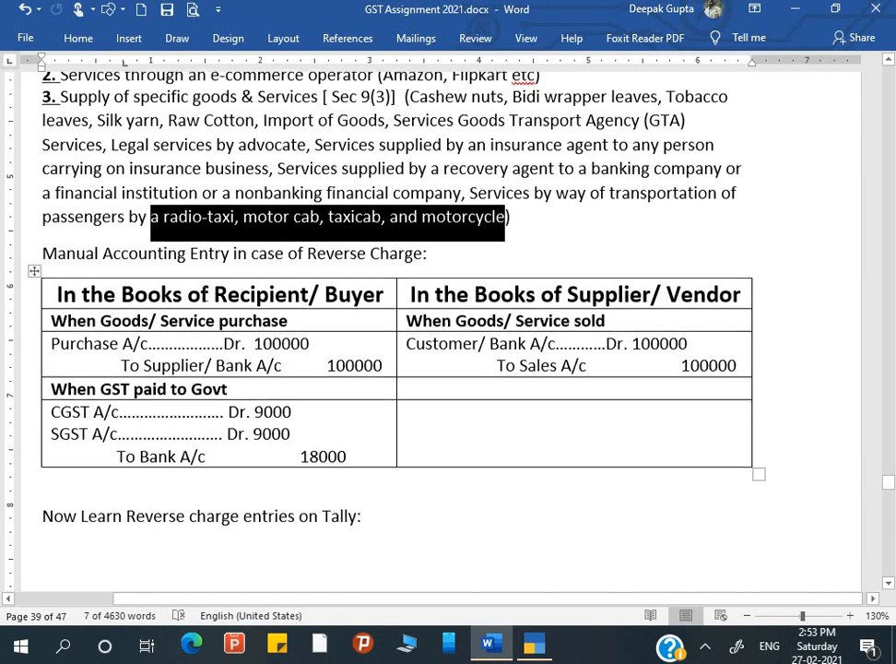
{"action": "scroll", "coordinate": [242, 242], "scroll_direction": "down", "scroll_amount": 2}
{"action": "left_click", "coordinate": [157, 186]}
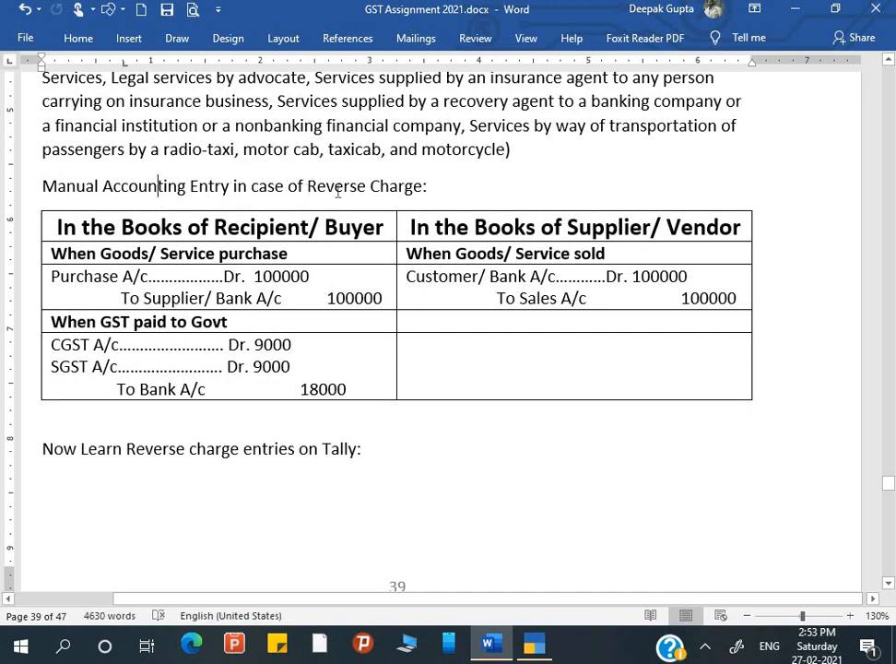
Explain the Manual Accounting Entry table: recipient's purchase 100000 against Supplier/Bank, and the supplier's Customer/Bank debit.
{"action": "left_click", "coordinate": [250, 226]}
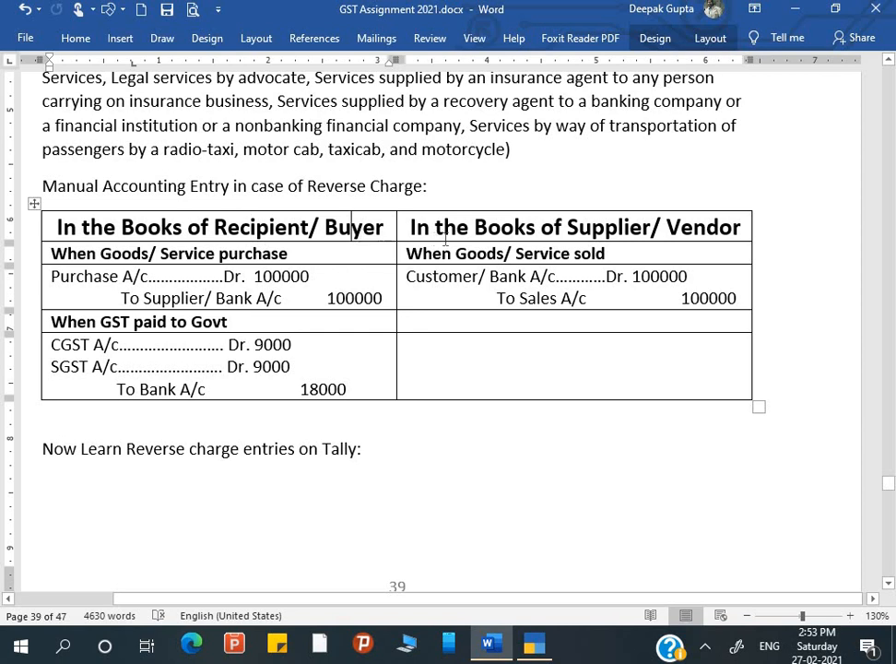
{"action": "left_click", "coordinate": [527, 227]}
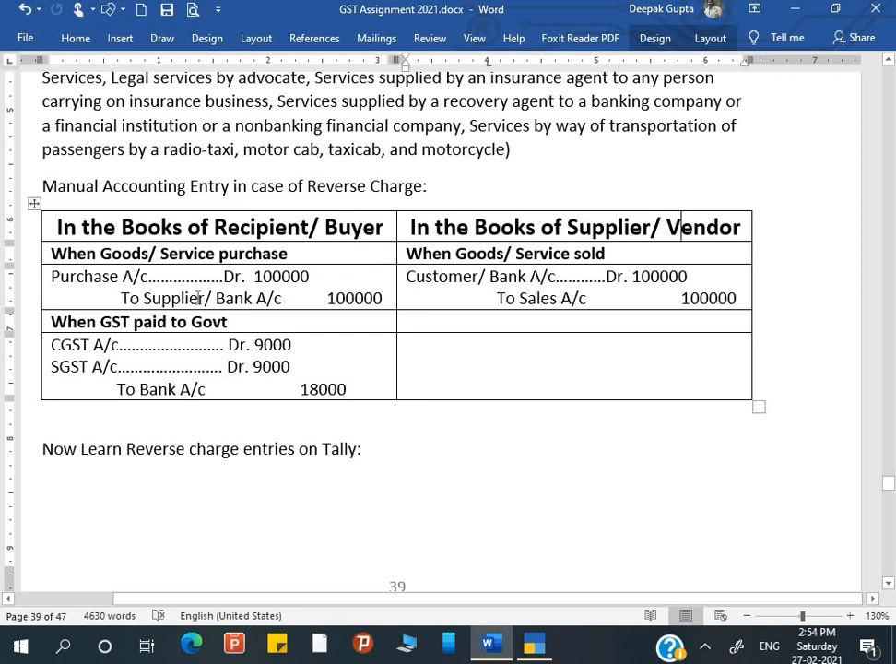
{"action": "left_click", "coordinate": [291, 254]}
{"action": "left_click", "coordinate": [217, 298]}
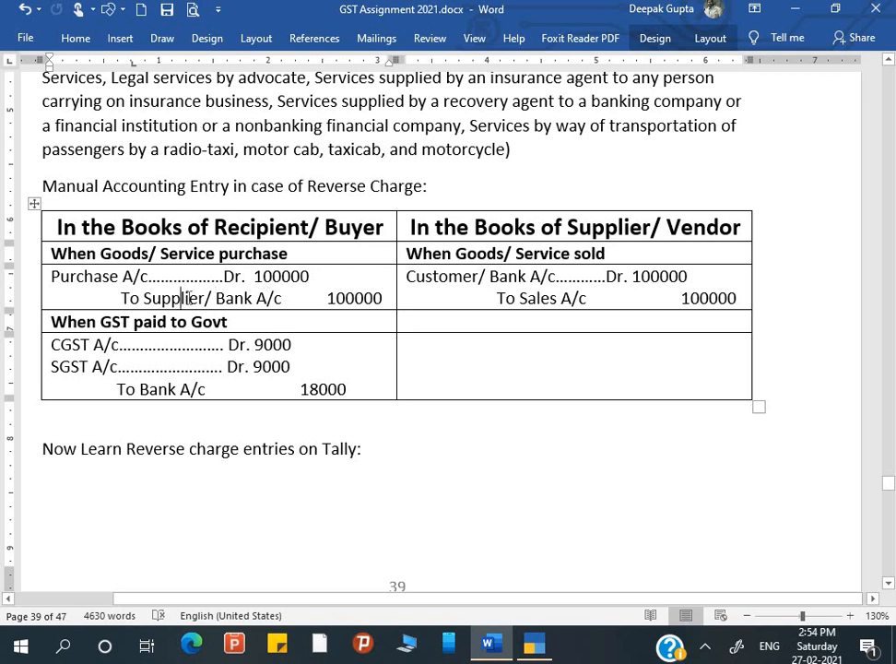
{"action": "left_click", "coordinate": [265, 278]}
{"action": "left_click", "coordinate": [642, 227]}
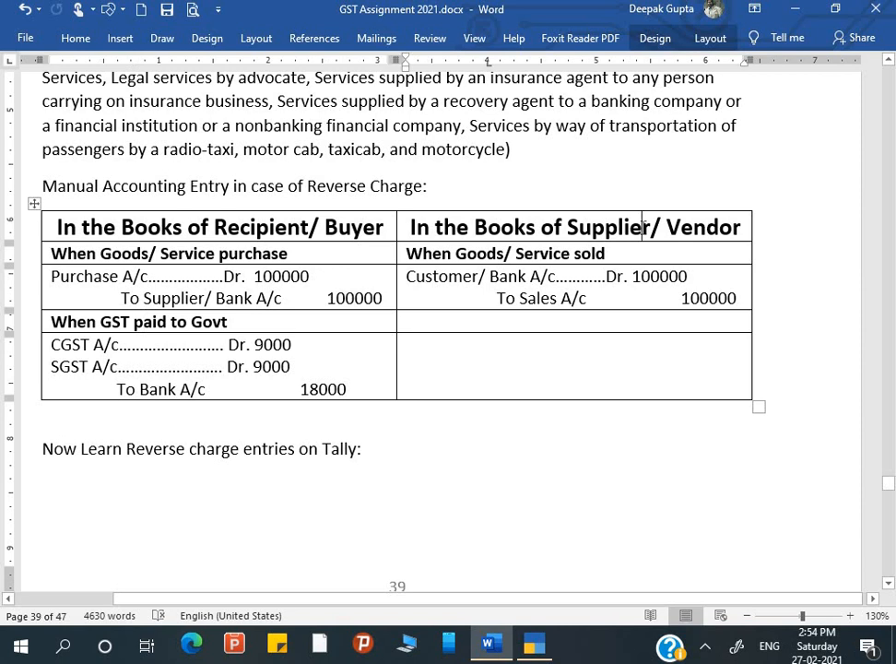
{"action": "left_click", "coordinate": [526, 276]}
Scroll to page 40's legal-services example of Rs. 1,00,000, bill no. 2301.
{"action": "scroll", "coordinate": [194, 374], "scroll_direction": "down", "scroll_amount": 1}
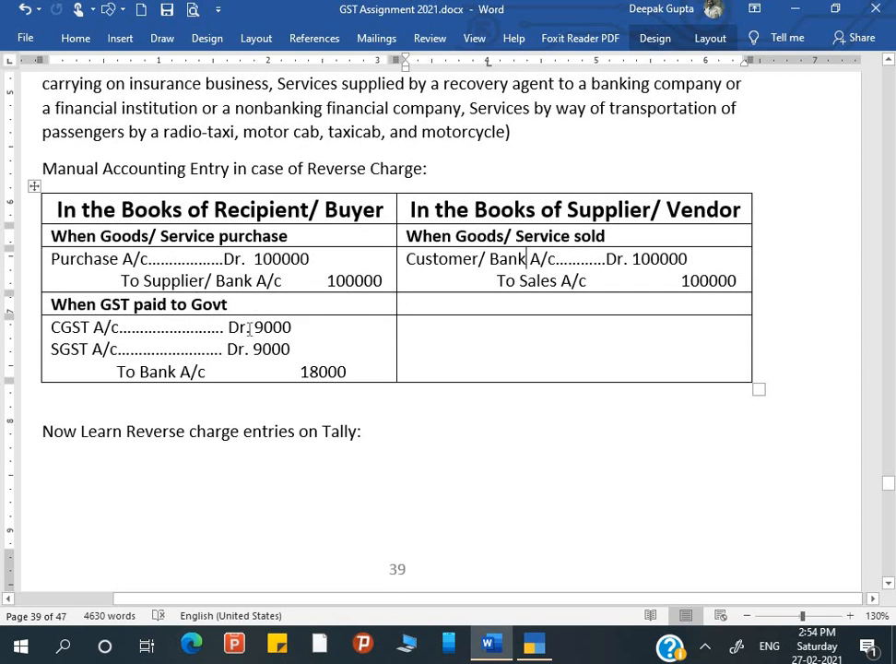
{"action": "scroll", "coordinate": [249, 329], "scroll_direction": "down", "scroll_amount": 2}
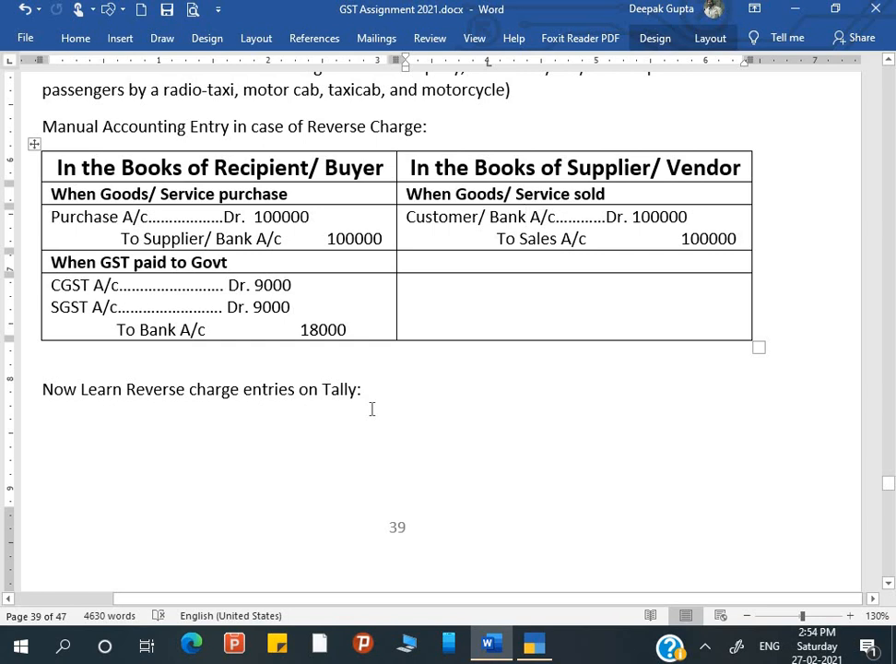
{"action": "scroll", "coordinate": [371, 409], "scroll_direction": "down", "scroll_amount": 15}
{"action": "scroll", "coordinate": [371, 408], "scroll_direction": "down", "scroll_amount": 4}
{"action": "scroll", "coordinate": [207, 232], "scroll_direction": "left", "scroll_amount": 2}
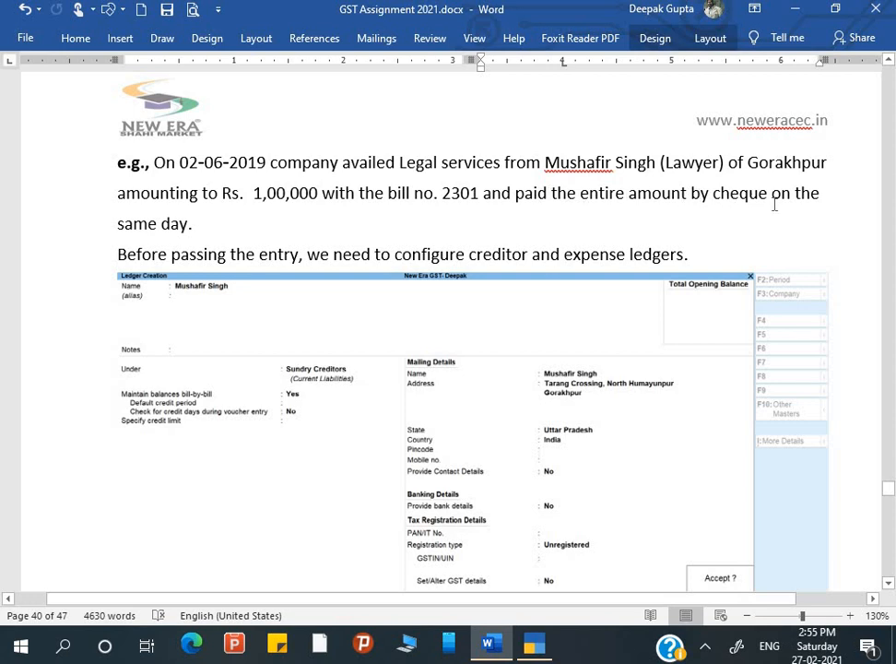
{"action": "left_click", "coordinate": [192, 228]}
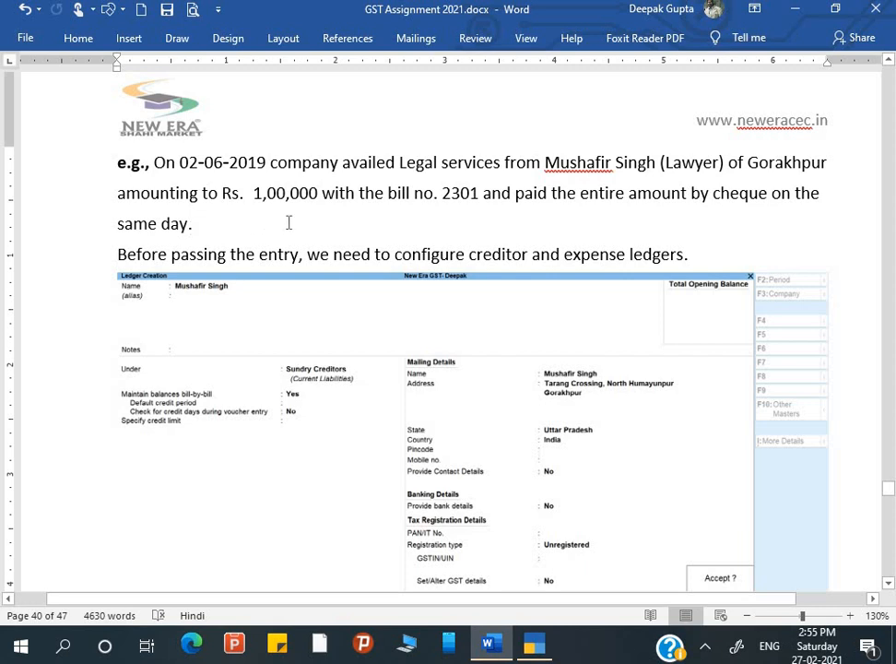
{"action": "scroll", "coordinate": [310, 225], "scroll_direction": "down", "scroll_amount": 1}
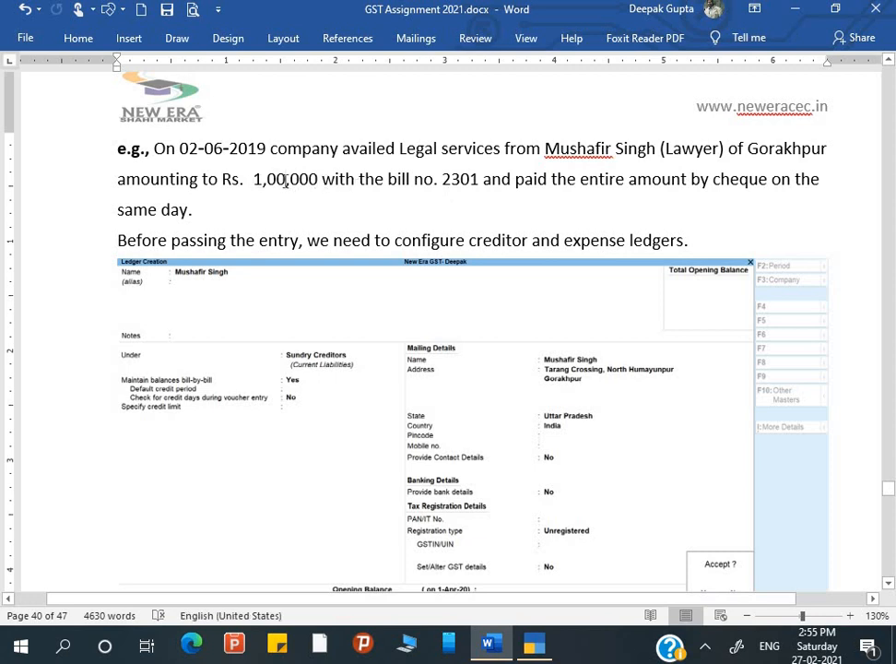
{"action": "left_click", "coordinate": [286, 179]}
{"action": "scroll", "coordinate": [298, 205], "scroll_direction": "down", "scroll_amount": 1}
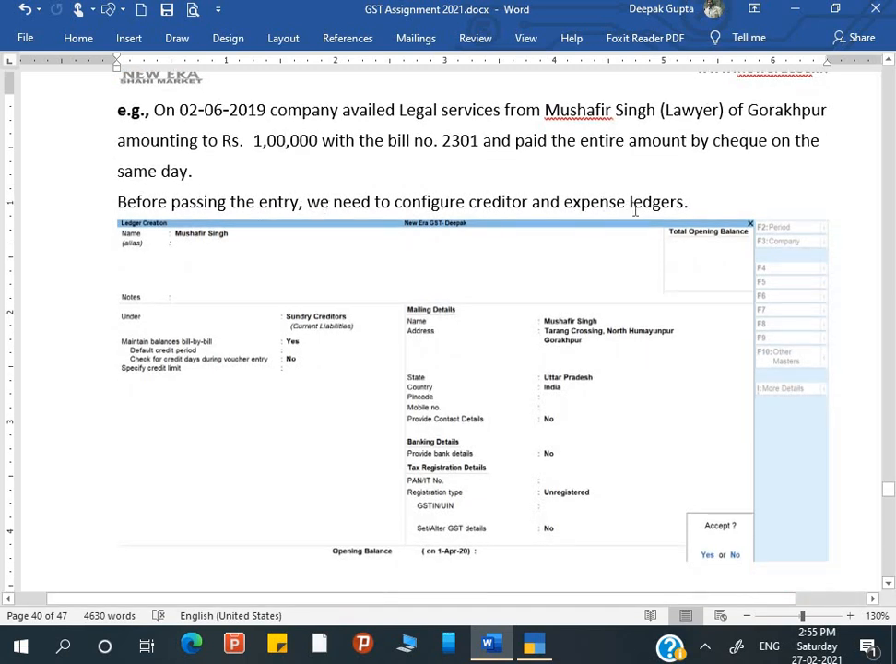
{"action": "scroll", "coordinate": [408, 291], "scroll_direction": "down", "scroll_amount": 1}
{"action": "scroll", "coordinate": [409, 291], "scroll_direction": "down", "scroll_amount": 1}
{"action": "scroll", "coordinate": [410, 291], "scroll_direction": "up", "scroll_amount": 3, "text": "ctrl"}
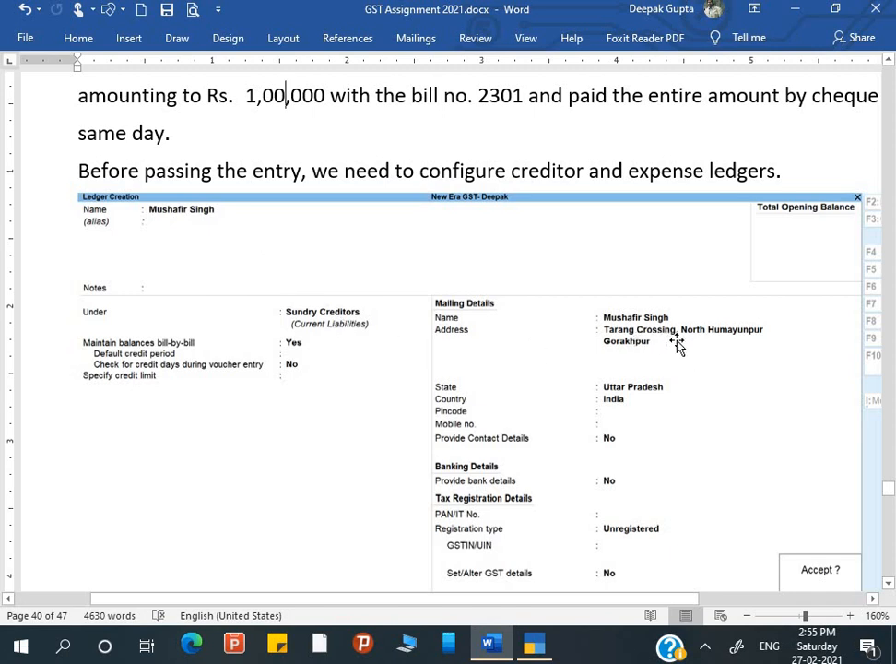
{"action": "scroll", "coordinate": [602, 493], "scroll_direction": "down", "scroll_amount": 3}
Create a new TallyPrime ledger in the lawyer's name under Sundry Creditors.
{"action": "key", "text": "alt+Tab"}
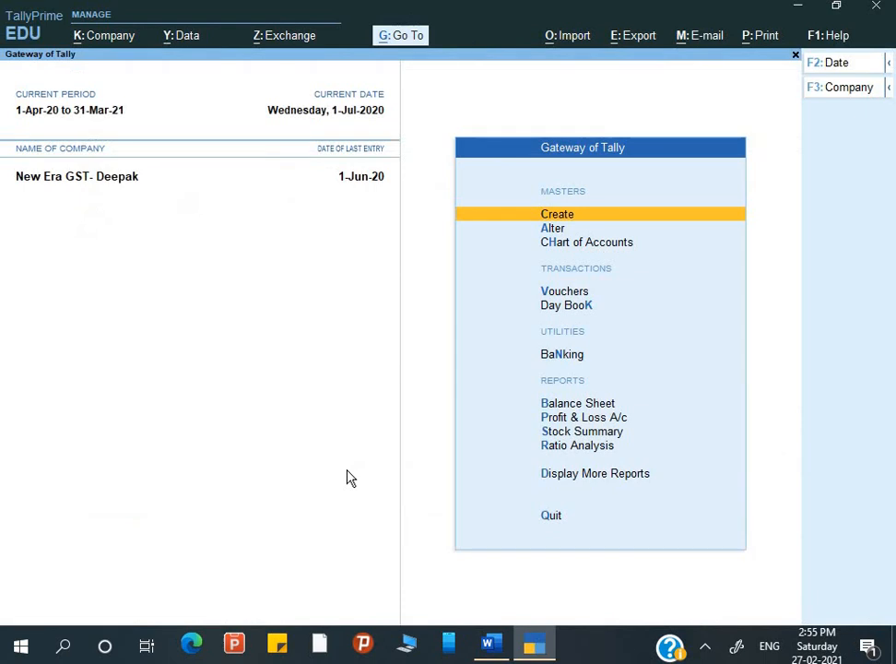
{"action": "key", "text": "Return"}
{"action": "key", "text": "Down"}
{"action": "key", "text": "Return"}
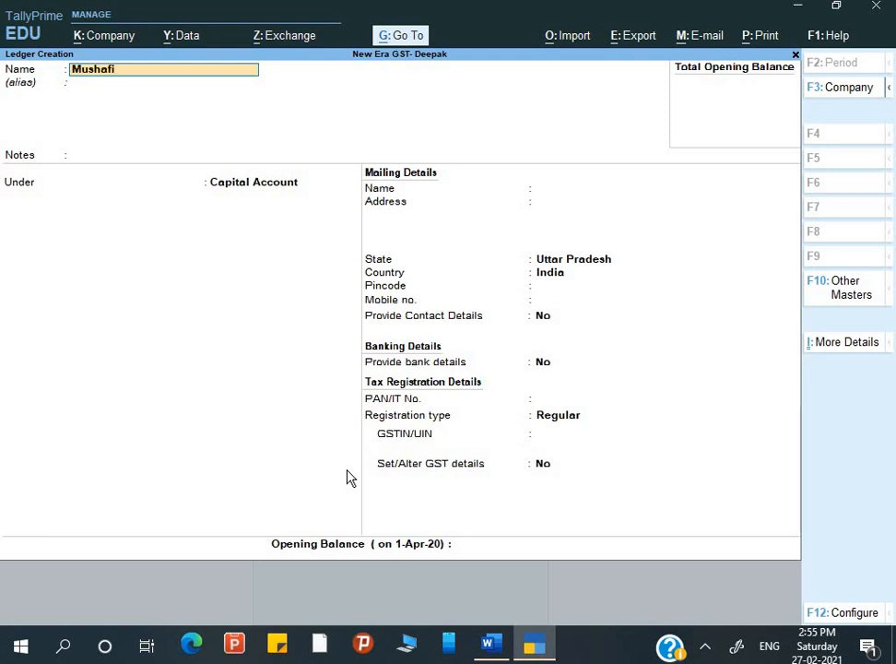
{"action": "key", "text": "Return"}
{"action": "key", "text": "Return"}
{"action": "type", "text": "S"}
{"action": "key", "text": "Down"}
{"action": "key", "text": "Down"}
{"action": "key", "text": "Down"}
{"action": "key", "text": "Return"}
{"action": "key", "text": "Return"}
{"action": "key", "text": "Return"}
{"action": "key", "text": "Return"}
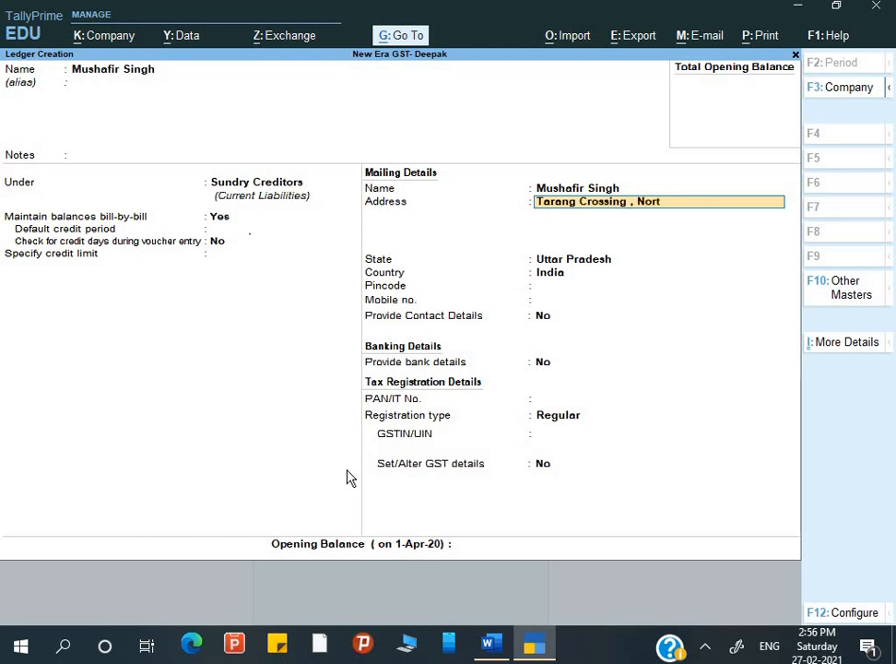
Enter the lawyer's postal address in the ledger's address fields.
{"action": "key", "text": "Return"}
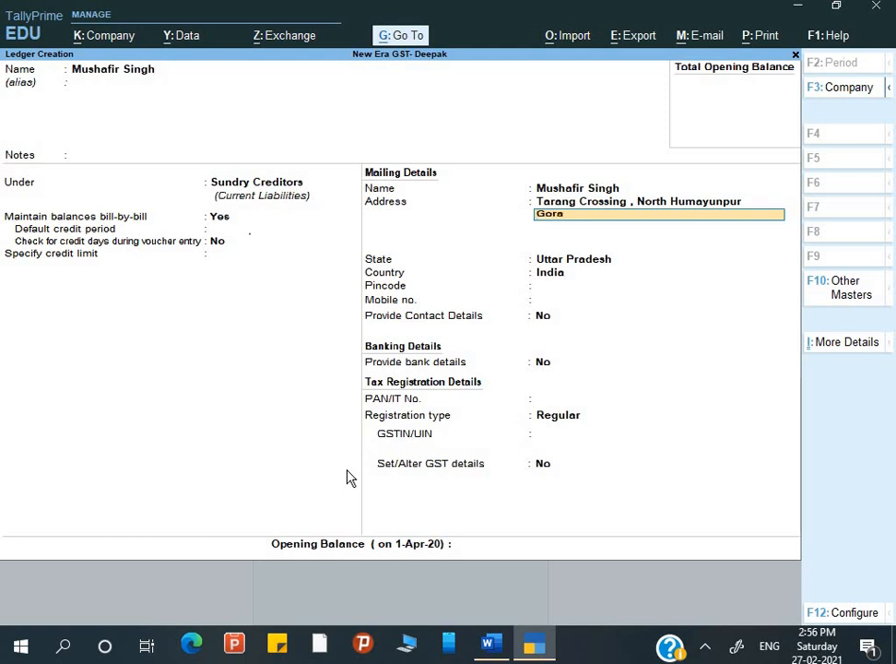
{"action": "type", "text": "Gorakhpur"}
{"action": "key", "text": "Return"}
{"action": "key", "text": "Return"}
{"action": "key", "text": "Return"}
{"action": "key", "text": "Return"}
{"action": "key", "text": "Return"}
{"action": "key", "text": "Return"}
{"action": "key", "text": "Return"}
{"action": "key", "text": "Return"}
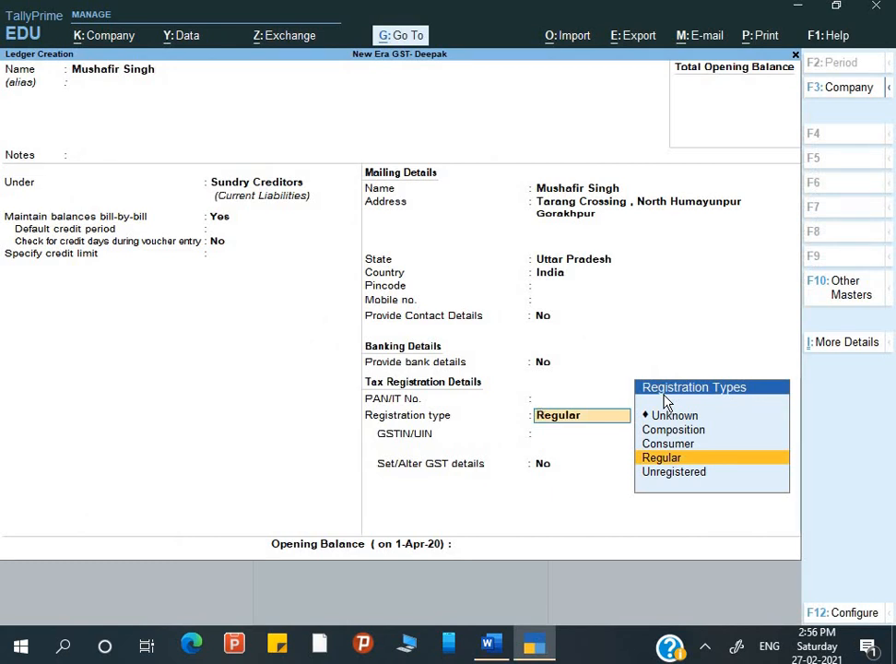
Set the registration type to Unregistered and save the creditor ledger.
{"action": "key", "text": "Down"}
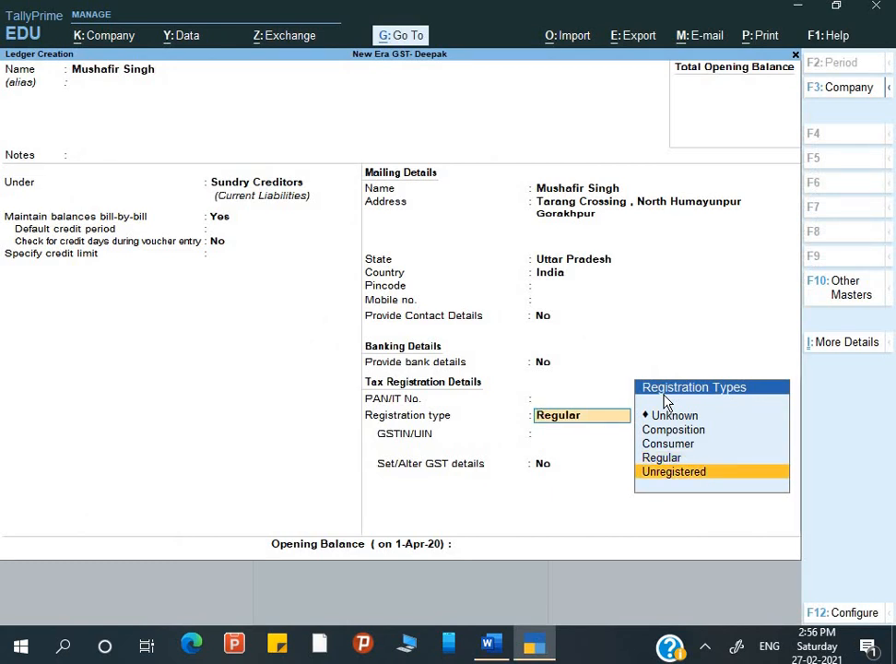
{"action": "key", "text": "Return"}
{"action": "key", "text": "Return"}
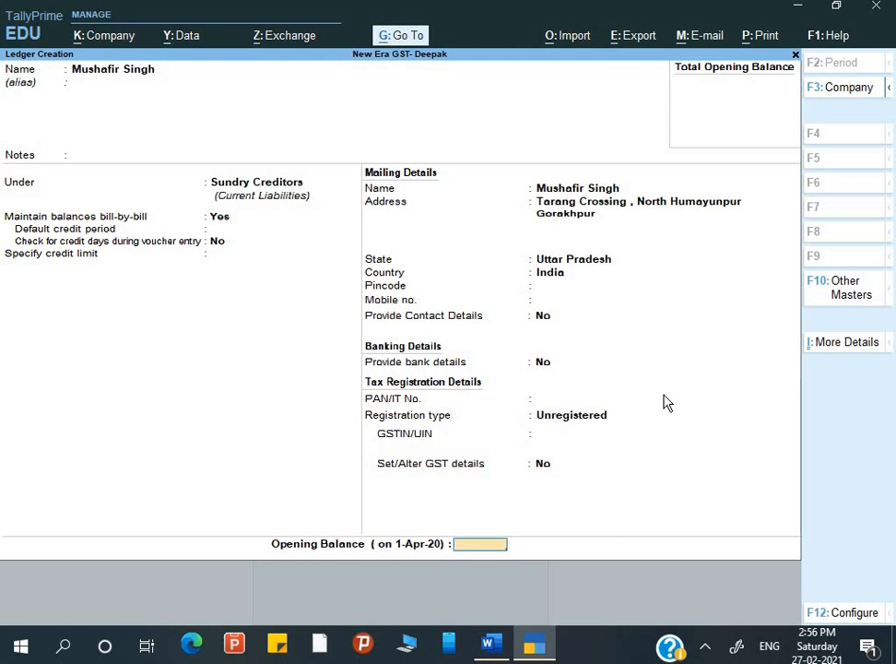
{"action": "key", "text": "Return"}
{"action": "key", "text": "y"}
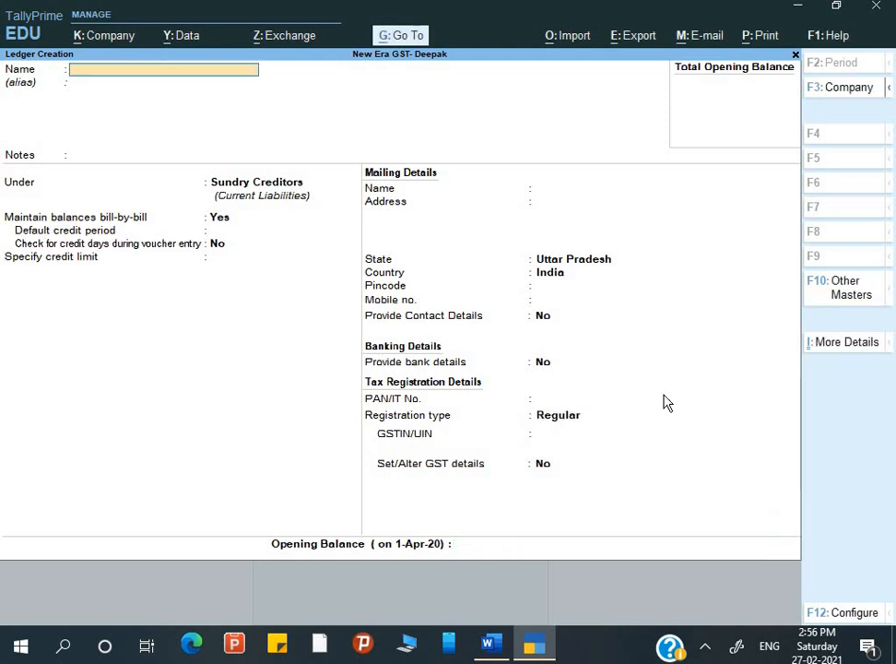
Check the Word guide for the next ledger, then return to the Ledger Creation form.
{"action": "key", "text": "alt+Tab"}
{"action": "scroll", "coordinate": [466, 287], "scroll_direction": "up", "scroll_amount": 3}
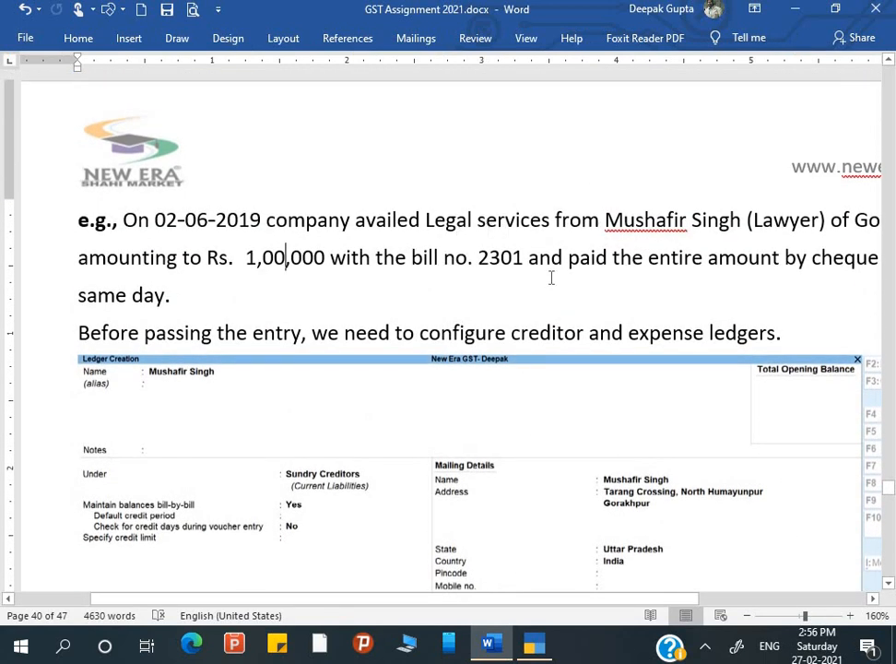
{"action": "scroll", "coordinate": [546, 275], "scroll_direction": "down", "scroll_amount": 3}
{"action": "scroll", "coordinate": [547, 274], "scroll_direction": "down", "scroll_amount": 4}
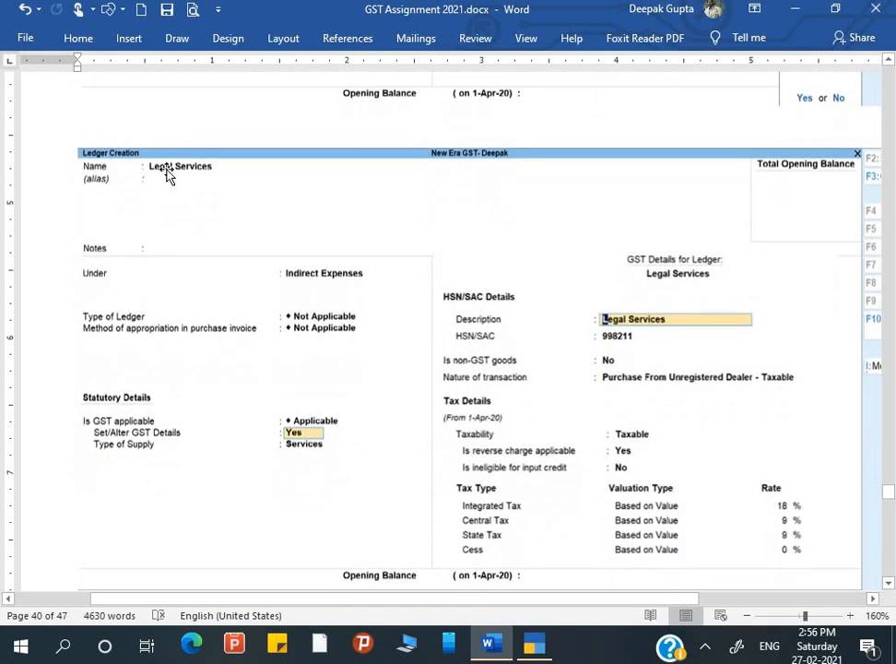
{"action": "key", "text": "alt+Tab"}
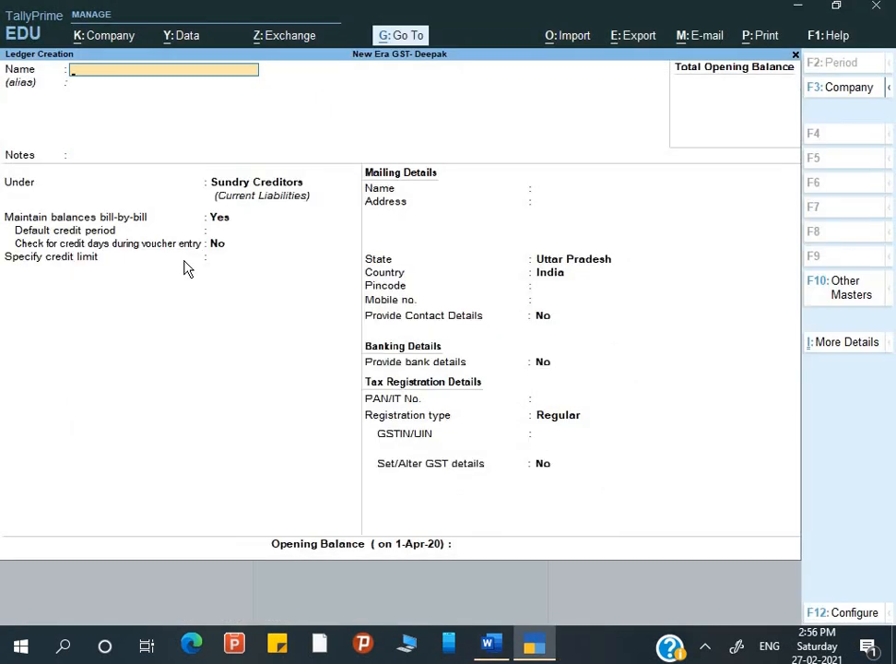
Name the ledger Legal Services under Indirect Expenses and set Set/Alter GST Details to Yes.
{"action": "type", "text": "Legal Service"}
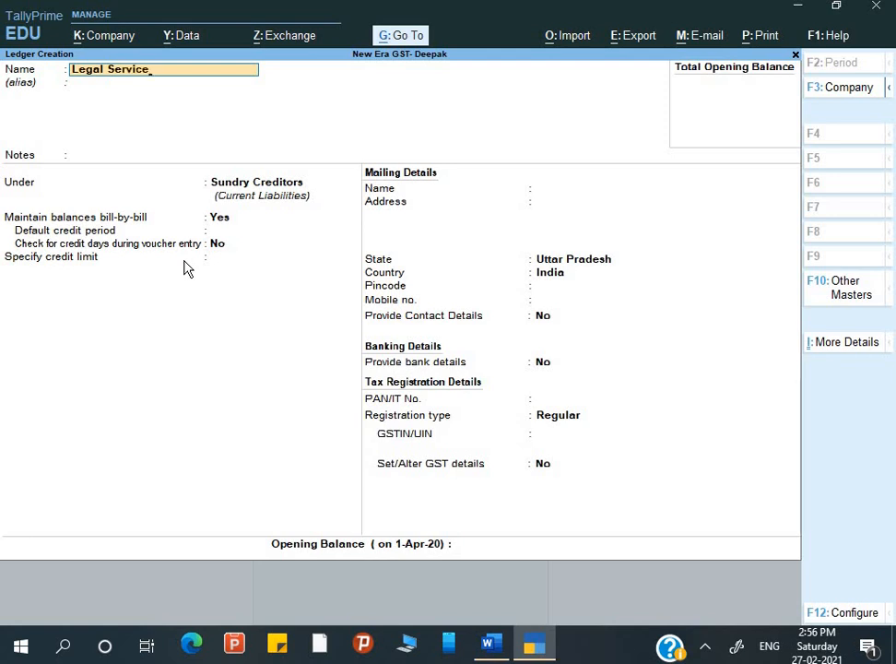
{"action": "type", "text": "s"}
{"action": "key", "text": "Return"}
{"action": "key", "text": "Return"}
{"action": "type", "text": "In"}
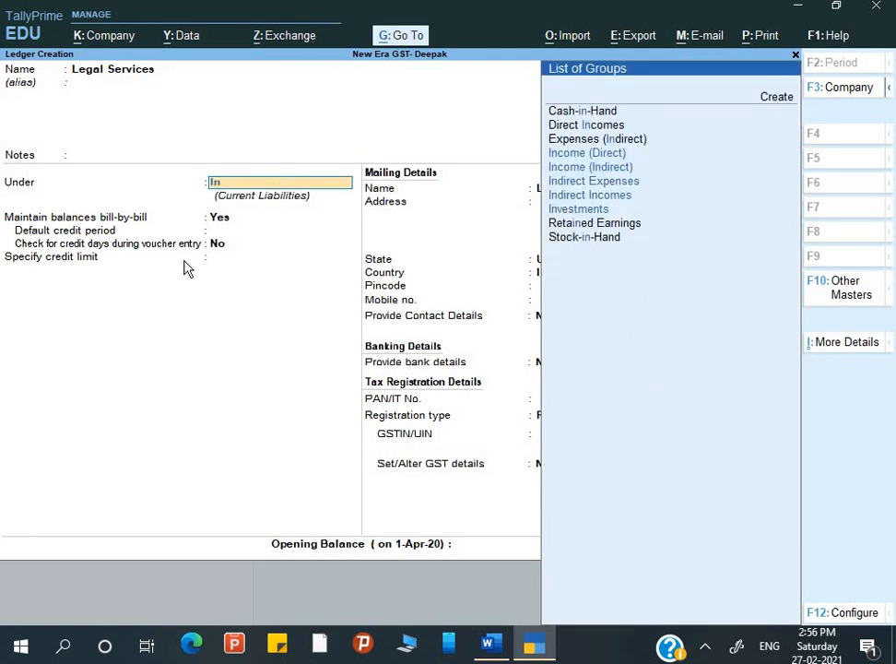
{"action": "key", "text": "Down"}
{"action": "key", "text": "Down"}
{"action": "key", "text": "Return"}
{"action": "key", "text": "Return"}
{"action": "key", "text": "Return"}
{"action": "key", "text": "Return"}
{"action": "key", "text": "Return"}
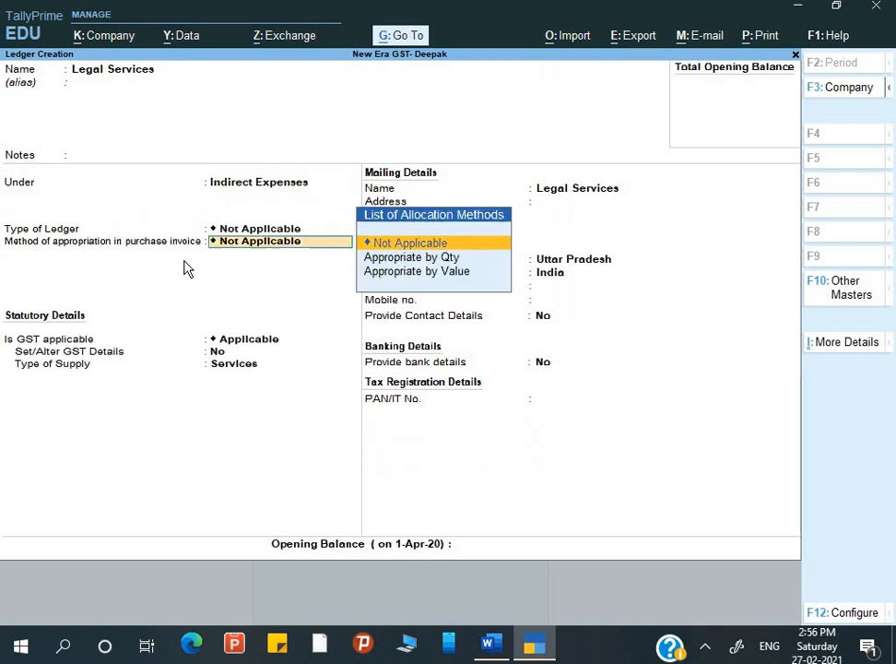
{"action": "key", "text": "BackSpace"}
{"action": "key", "text": "BackSpace"}
{"action": "key", "text": "Return"}
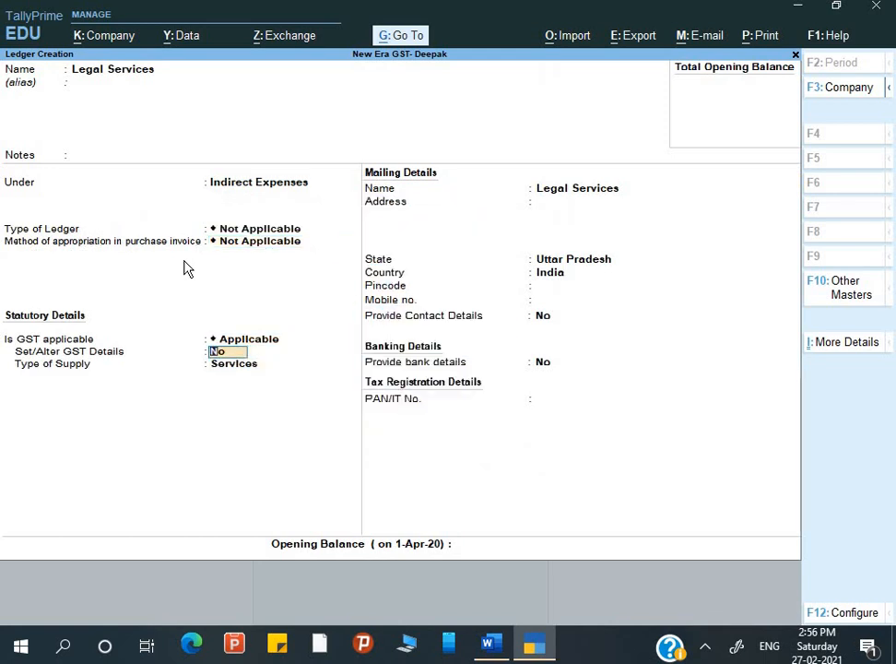
{"action": "key", "text": "y"}
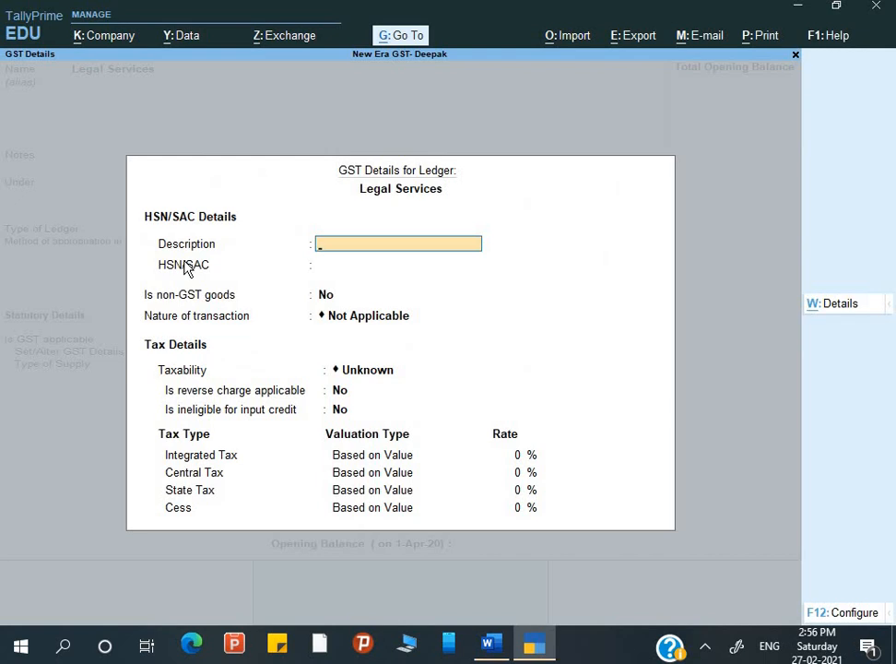
Enter description LS and SAC code 998211 in the GST details.
{"action": "type", "text": "LS"}
{"action": "key", "text": "Return"}
{"action": "key", "text": "alt+Tab"}
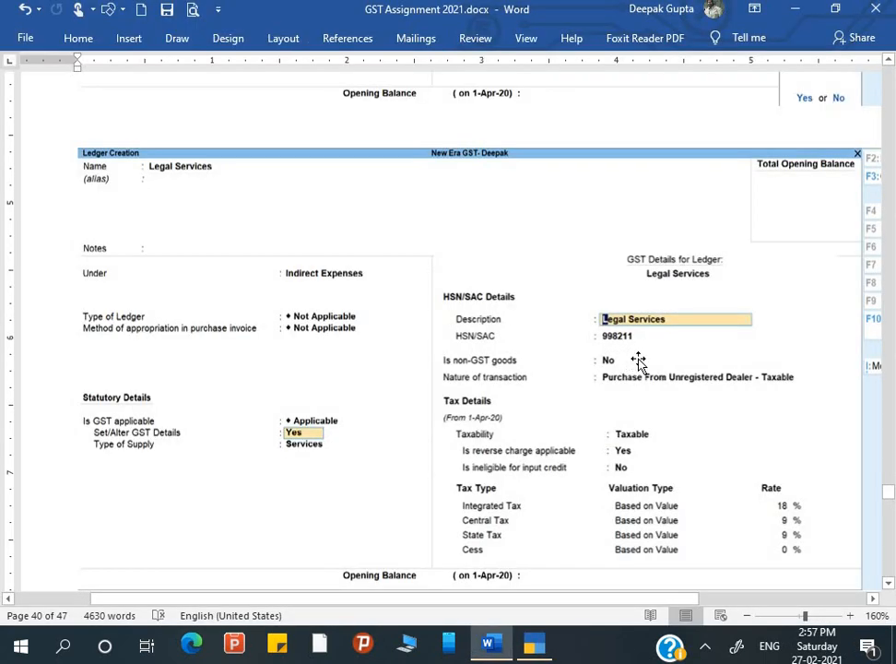
{"action": "key", "text": "alt+Tab"}
{"action": "type", "text": "88"}
{"action": "type", "text": "998211"}
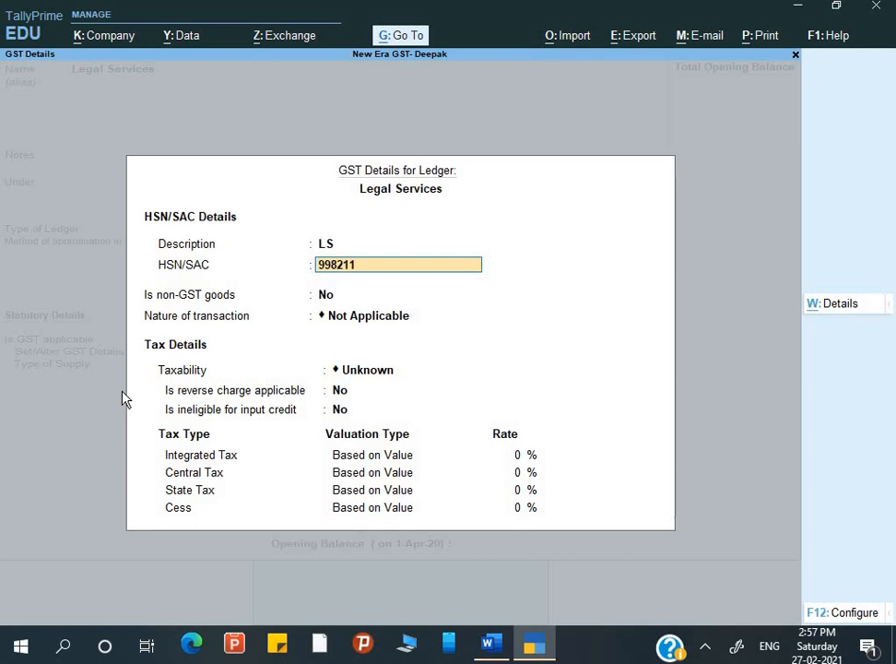
{"action": "key", "text": "Return"}
{"action": "key", "text": "Return"}
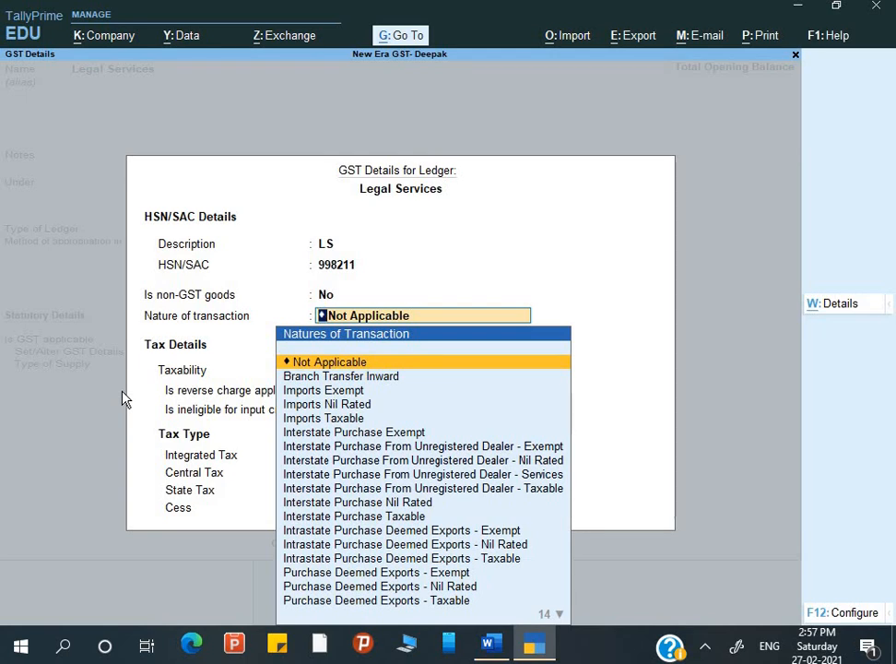
Choose Purchase From Unregistered Dealer - Taxable, reverse charge Yes, and integrated tax 18%.
{"action": "key", "text": "Down"}
{"action": "key", "text": "Down"}
{"action": "key", "text": "Down"}
{"action": "key", "text": "Down"}
{"action": "key", "text": "Down"}
{"action": "key", "text": "Down"}
{"action": "key", "text": "Down"}
{"action": "key", "text": "Down"}
{"action": "key", "text": "Down"}
{"action": "key", "text": "Down"}
{"action": "key", "text": "Down"}
{"action": "key", "text": "Down"}
{"action": "key", "text": "Down"}
{"action": "key", "text": "Down"}
{"action": "key", "text": "Down"}
{"action": "key", "text": "Down"}
{"action": "key", "text": "Down"}
{"action": "key", "text": "Down"}
{"action": "key", "text": "Down"}
{"action": "key", "text": "Down"}
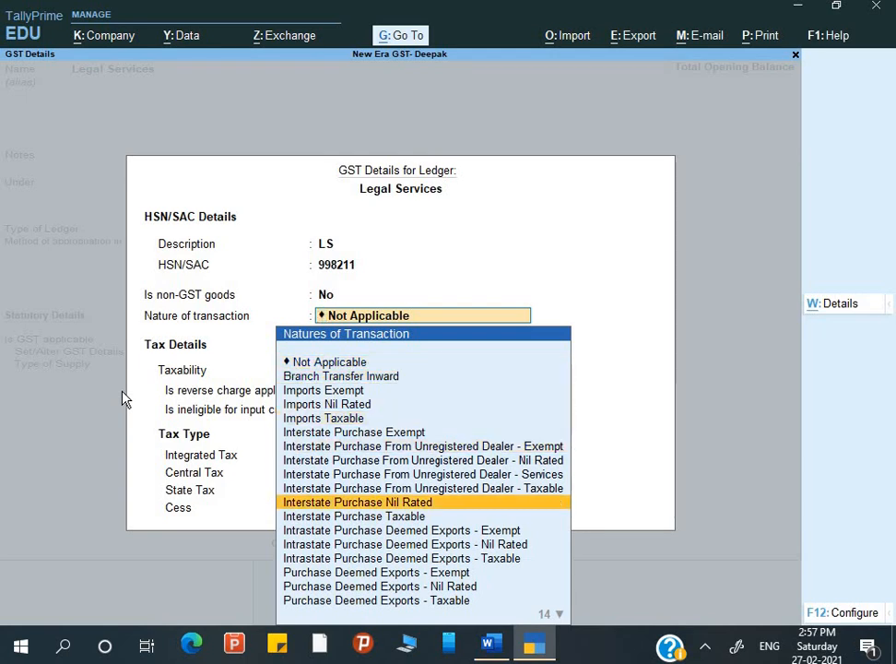
{"action": "key", "text": "Up"}
{"action": "key", "text": "Up"}
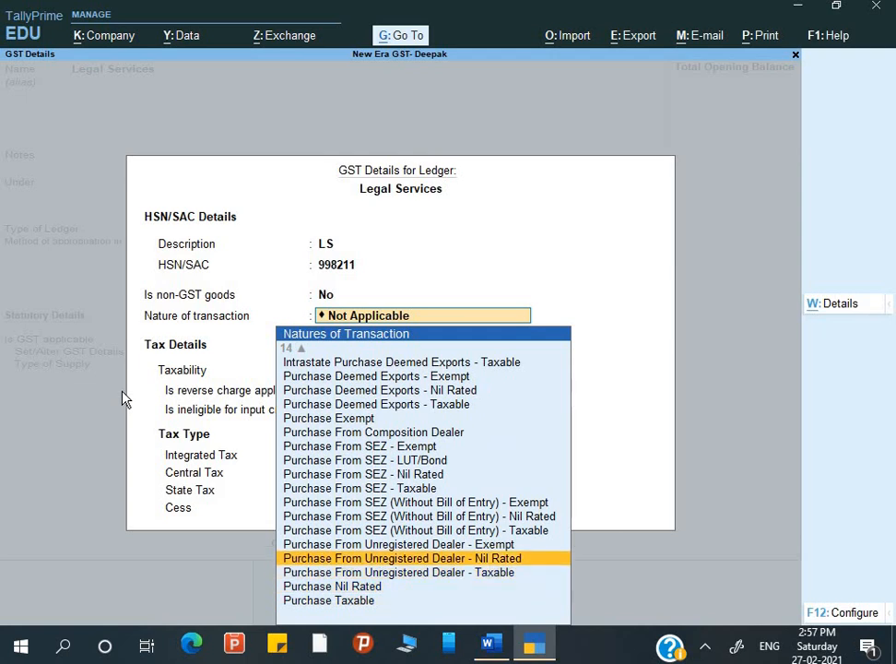
{"action": "key", "text": "Down"}
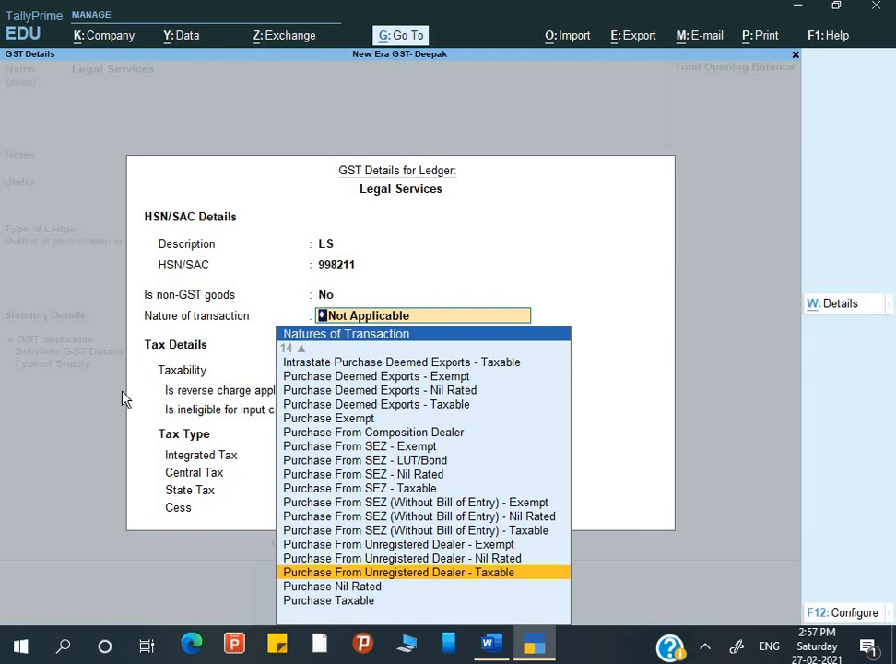
{"action": "key", "text": "Down"}
{"action": "key", "text": "Up"}
{"action": "key", "text": "Return"}
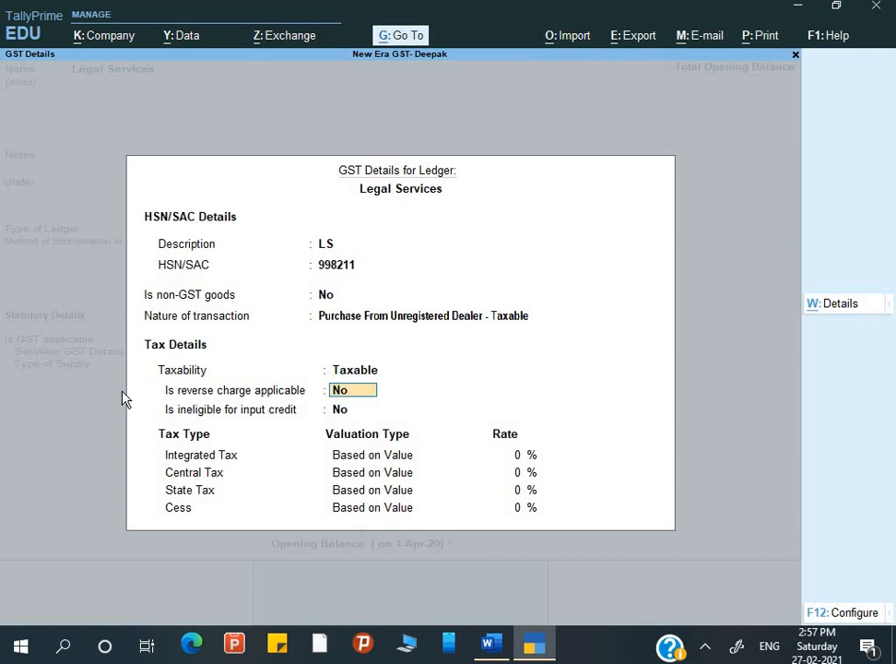
{"action": "type", "text": "Y"}
{"action": "key", "text": "Return"}
{"action": "key", "text": "Return"}
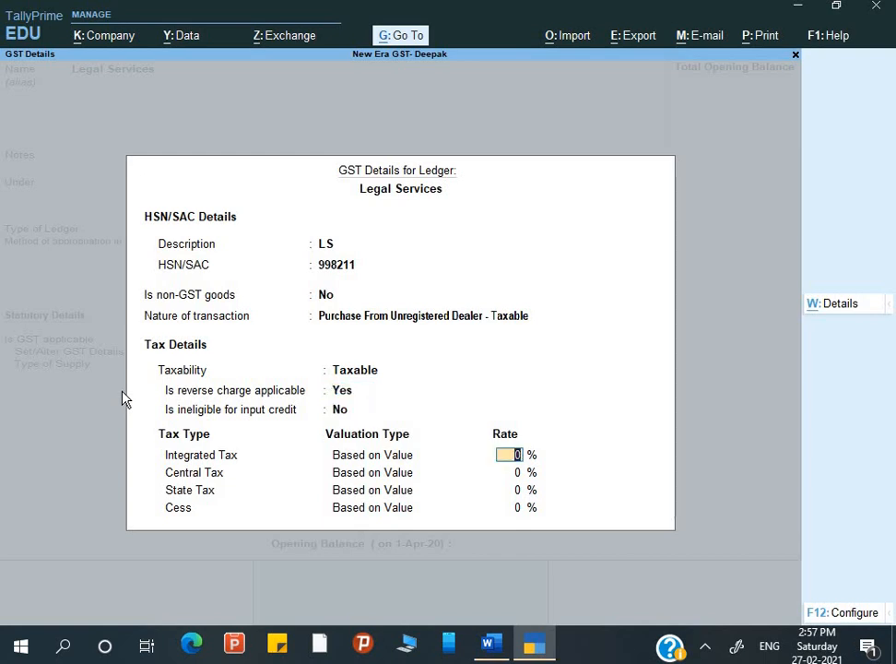
{"action": "type", "text": "1"}
{"action": "key", "text": "Return"}
{"action": "key", "text": "Return"}
{"action": "key", "text": "Return"}
{"action": "key", "text": "Return"}
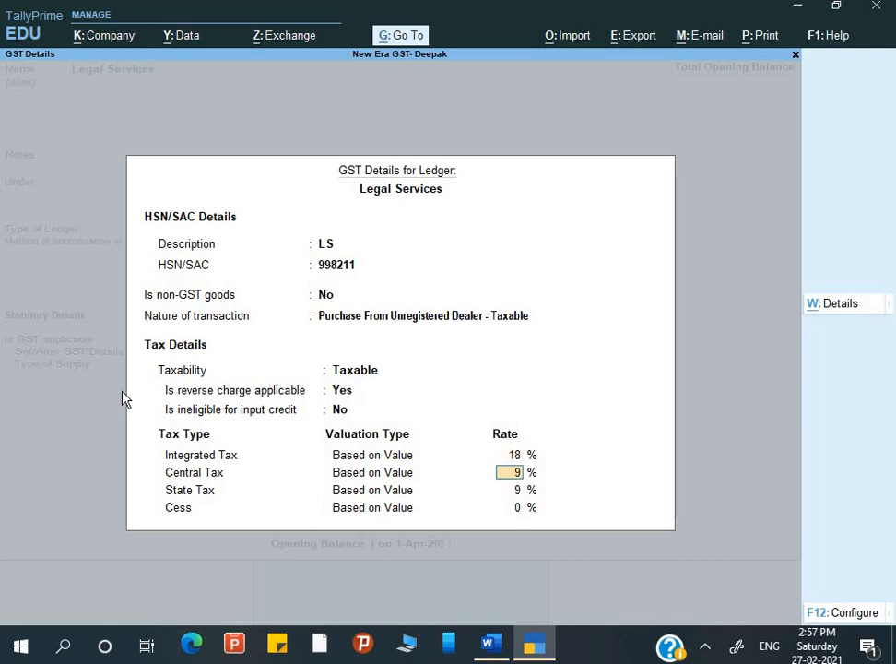
{"action": "key", "text": "Return"}
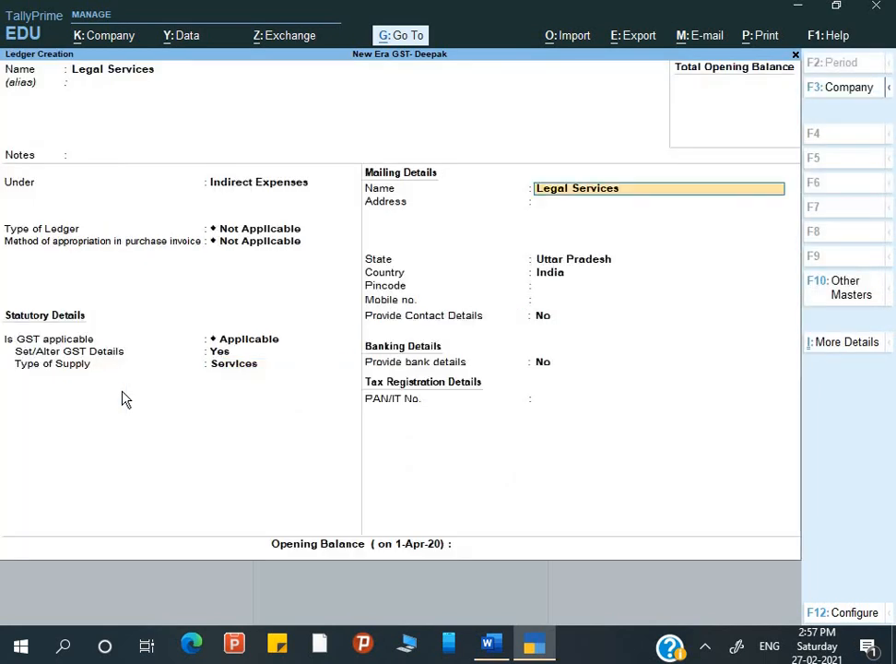
Save the Legal Services ledger, find the guide's Purchase (F9) voucher step, and return to Gateway of Tally.
{"action": "key", "text": "ctrl"}
{"action": "key", "text": "ctrl+a"}
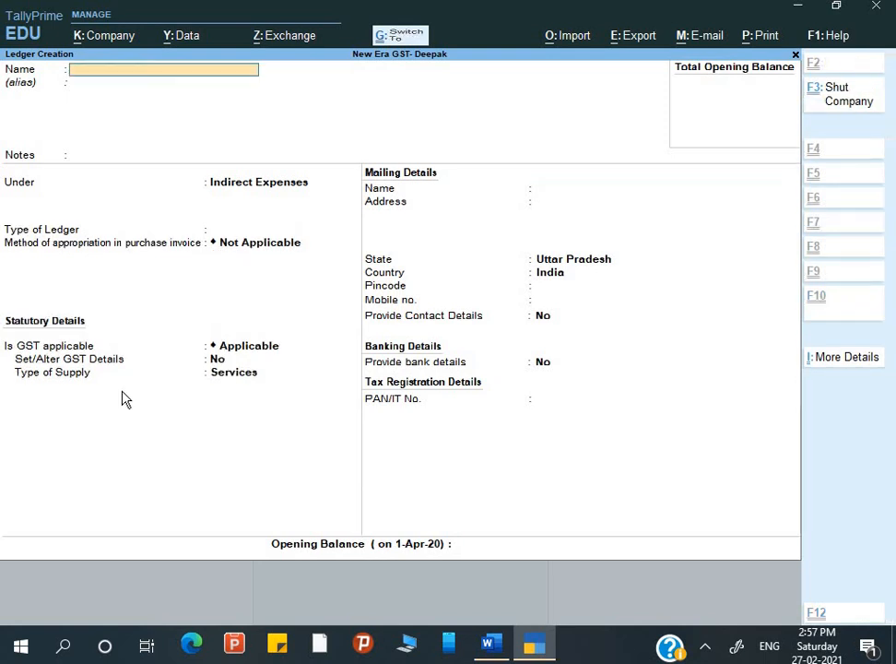
{"action": "key", "text": "alt+Tab"}
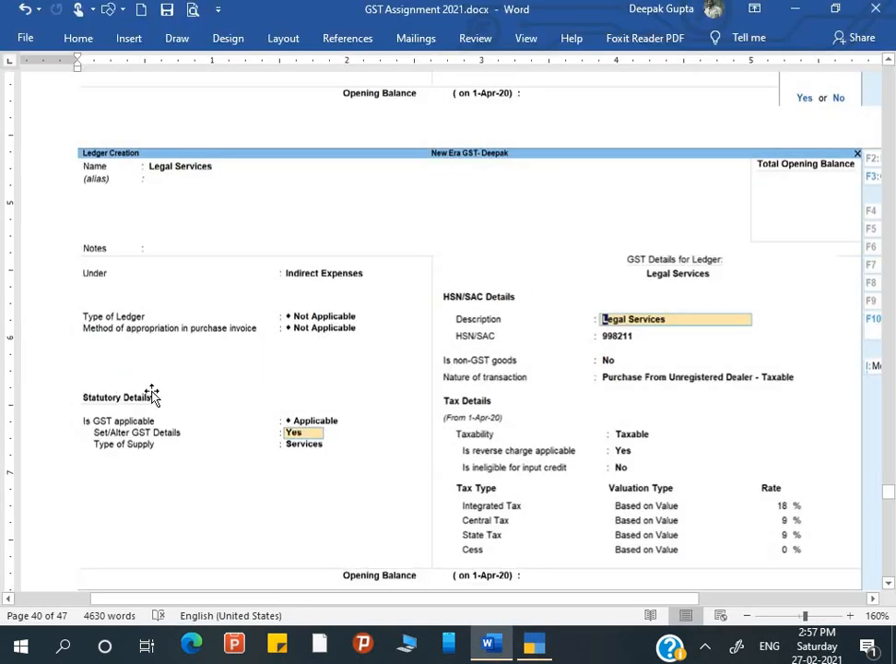
{"action": "scroll", "coordinate": [295, 399], "scroll_direction": "down", "scroll_amount": 1}
{"action": "scroll", "coordinate": [297, 397], "scroll_direction": "down", "scroll_amount": 5}
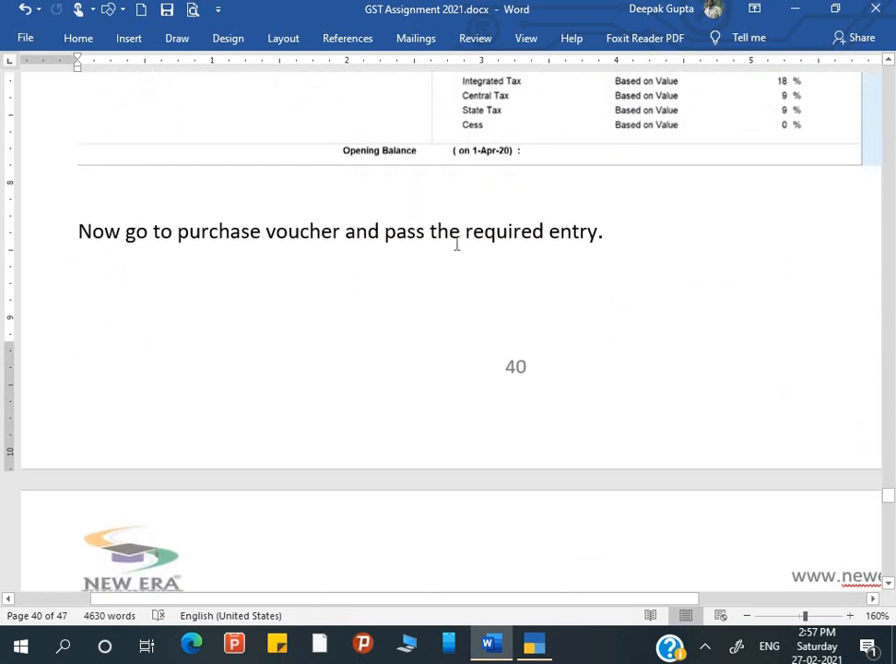
{"action": "scroll", "coordinate": [527, 267], "scroll_direction": "down", "scroll_amount": 3}
{"action": "scroll", "coordinate": [526, 266], "scroll_direction": "down", "scroll_amount": 4}
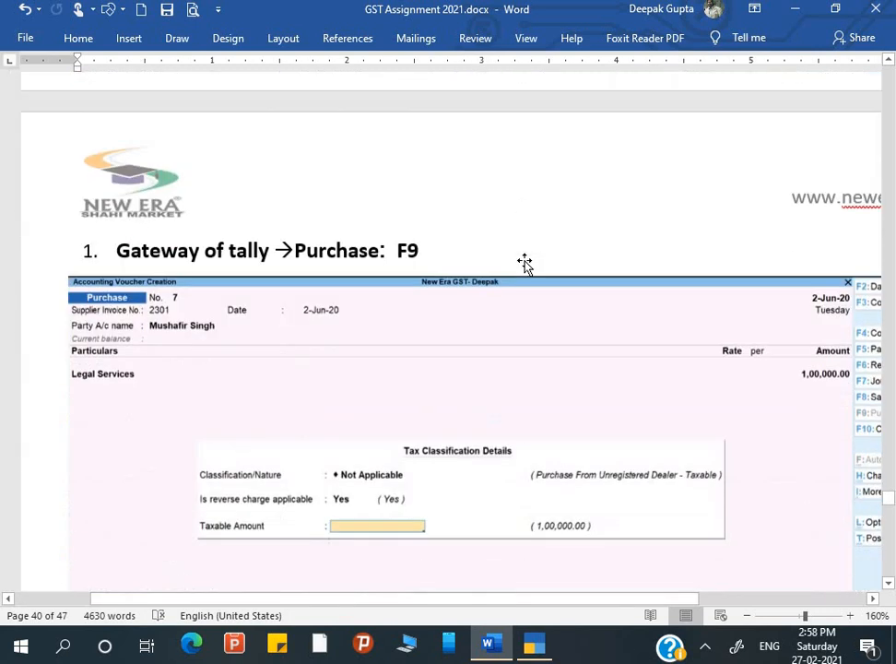
{"action": "scroll", "coordinate": [403, 341], "scroll_direction": "down", "scroll_amount": 2}
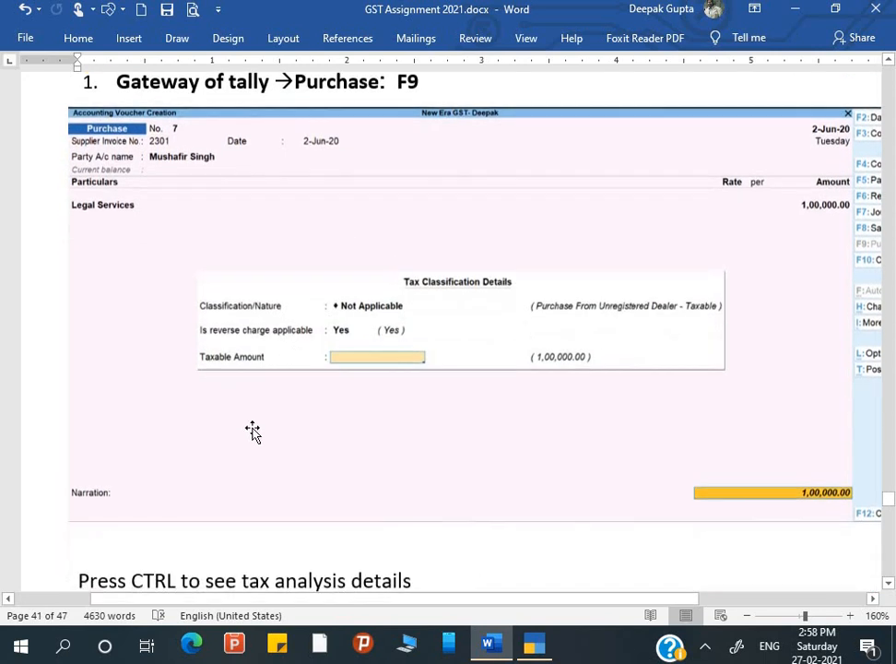
{"action": "key", "text": "alt+Tab"}
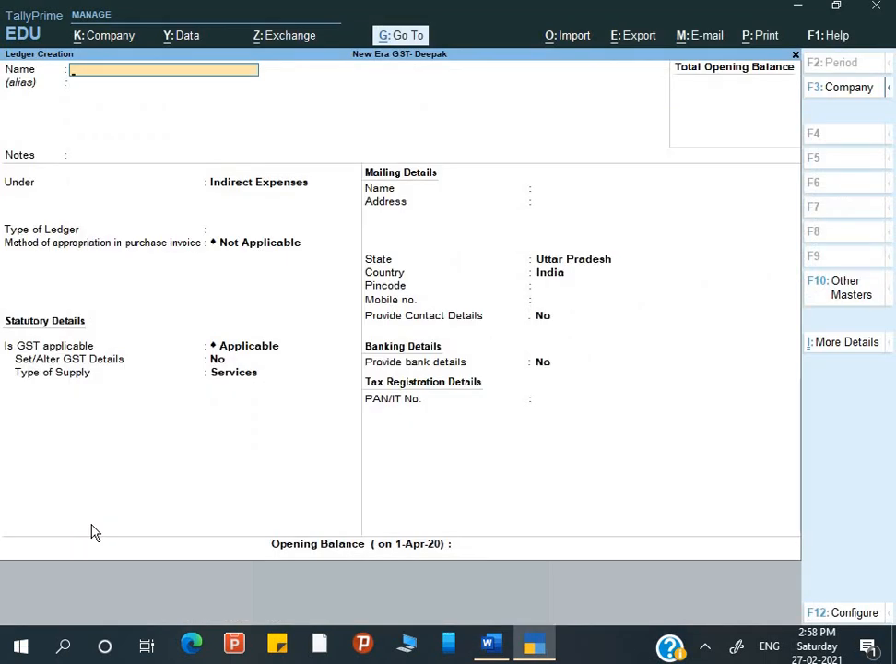
{"action": "key", "text": "Escape"}
{"action": "key", "text": "Escape"}
Open voucher entry as a Purchase voucher, checking the Word guide.
{"action": "key", "text": "Down"}
{"action": "key", "text": "Down"}
{"action": "key", "text": "Down"}
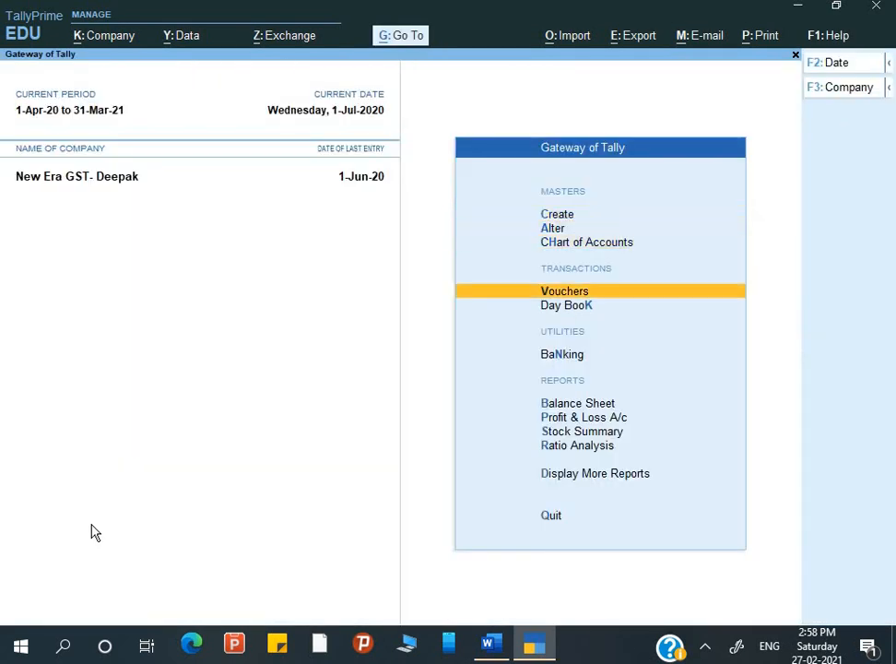
{"action": "key", "text": "Return"}
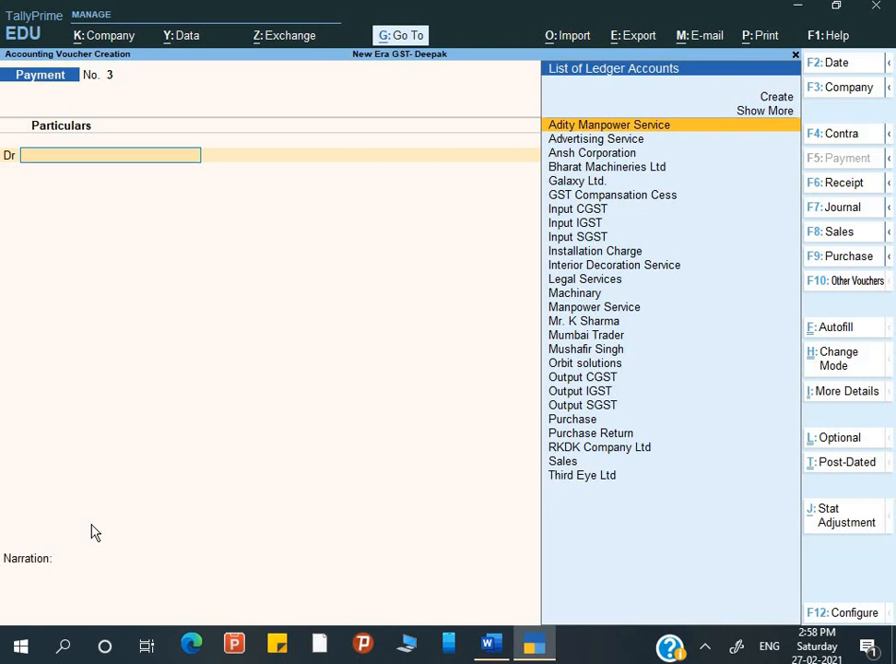
{"action": "key", "text": "F9"}
{"action": "key", "text": "alt+Tab"}
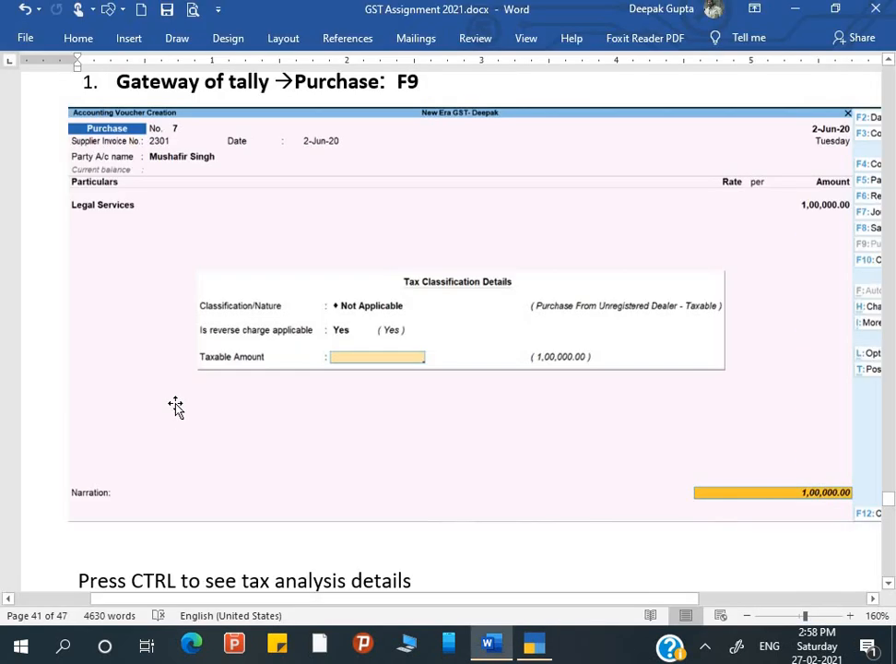
{"action": "scroll", "coordinate": [175, 406], "scroll_direction": "up", "scroll_amount": 1}
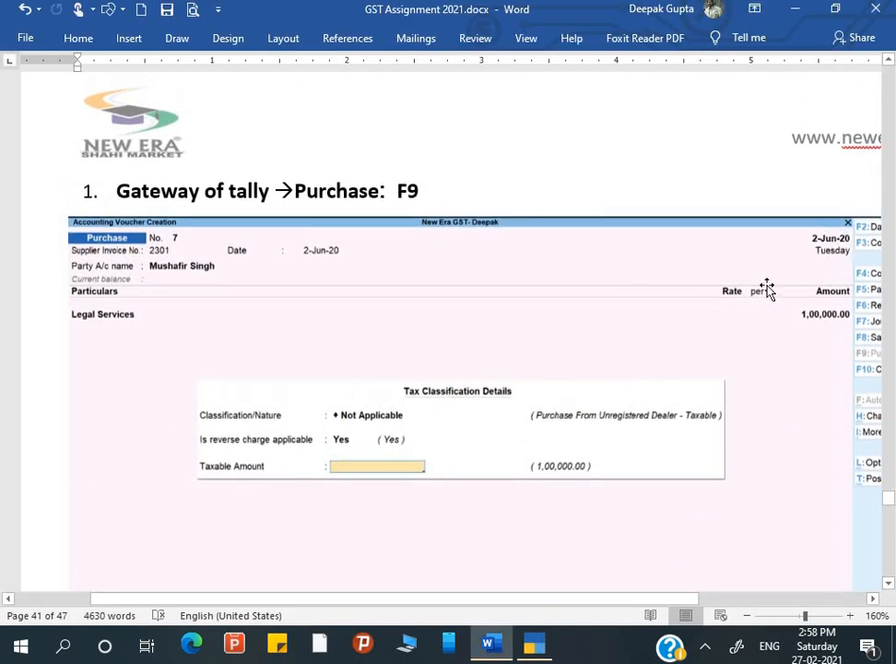
{"action": "key", "text": "alt+Tab"}
Date the voucher 2-Jun-20, enter supplier invoice 2301, and select the lawyer as party.
{"action": "key", "text": "F2"}
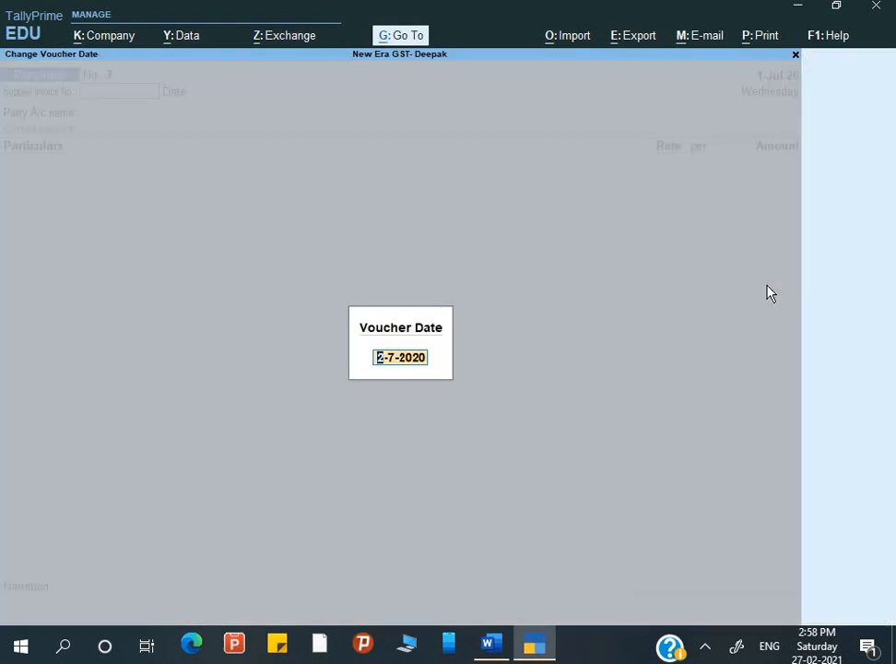
{"action": "type", "text": "2-6"}
{"action": "key", "text": "Return"}
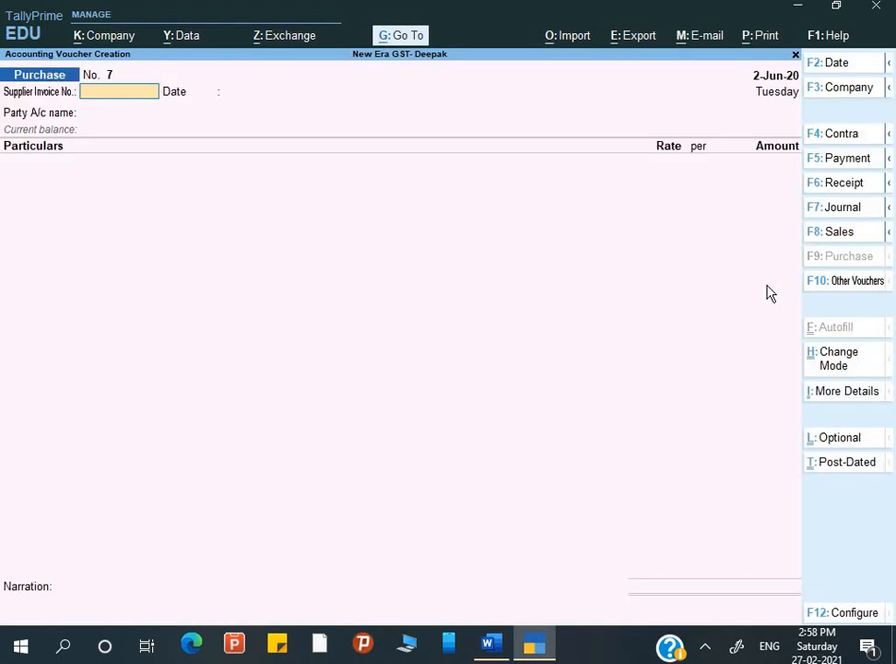
{"action": "type", "text": "2301"}
{"action": "key", "text": "Return"}
{"action": "key", "text": "Return"}
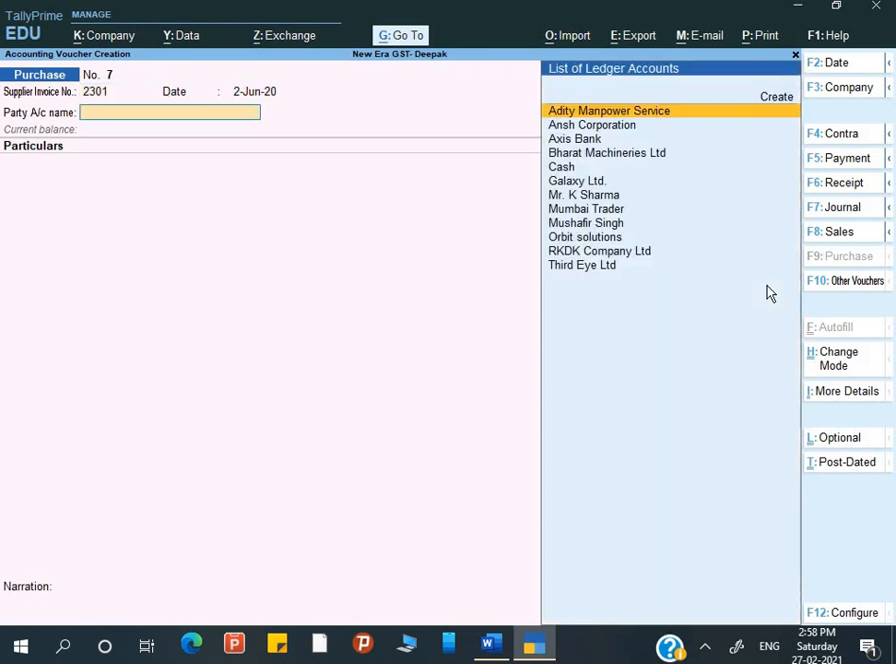
{"action": "key", "text": "Down"}
{"action": "key", "text": "Down"}
{"action": "key", "text": "Down"}
{"action": "key", "text": "Down"}
{"action": "key", "text": "Down"}
{"action": "key", "text": "Down"}
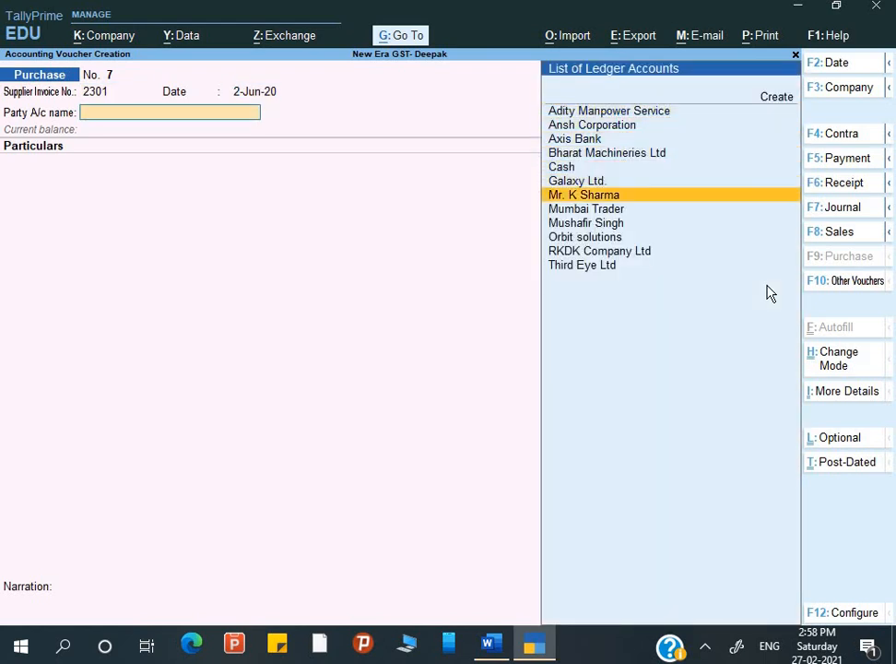
{"action": "key", "text": "Down"}
{"action": "key", "text": "Down"}
{"action": "key", "text": "Up"}
{"action": "key", "text": "Down"}
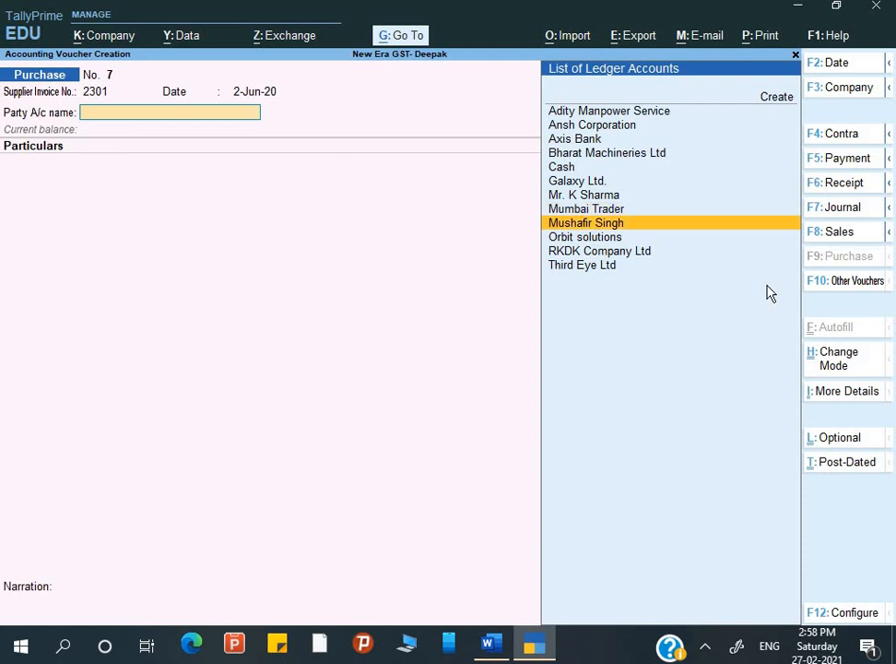
{"action": "key", "text": "Return"}
{"action": "key", "text": "Return"}
{"action": "key", "text": "Return"}
{"action": "key", "text": "Return"}
{"action": "key", "text": "Return"}
{"action": "key", "text": "Return"}
{"action": "key", "text": "Return"}
{"action": "key", "text": "Return"}
{"action": "key", "text": "Return"}
{"action": "key", "text": "Return"}
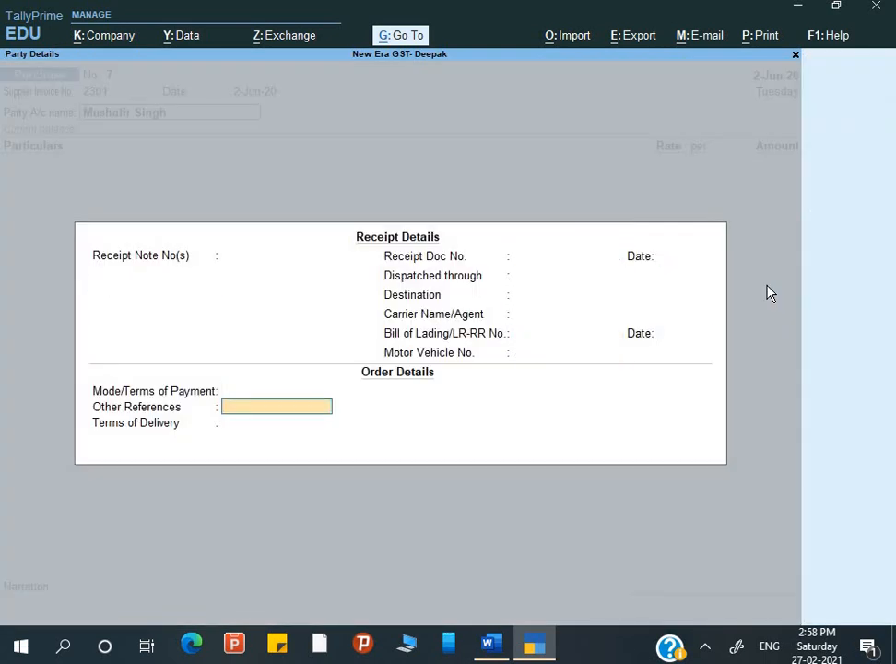
Accept the party details and add a Legal Services line for 1,00,000.
{"action": "key", "text": "Return"}
{"action": "key", "text": "Return"}
{"action": "key", "text": "Return"}
{"action": "key", "text": "Return"}
{"action": "key", "text": "Return"}
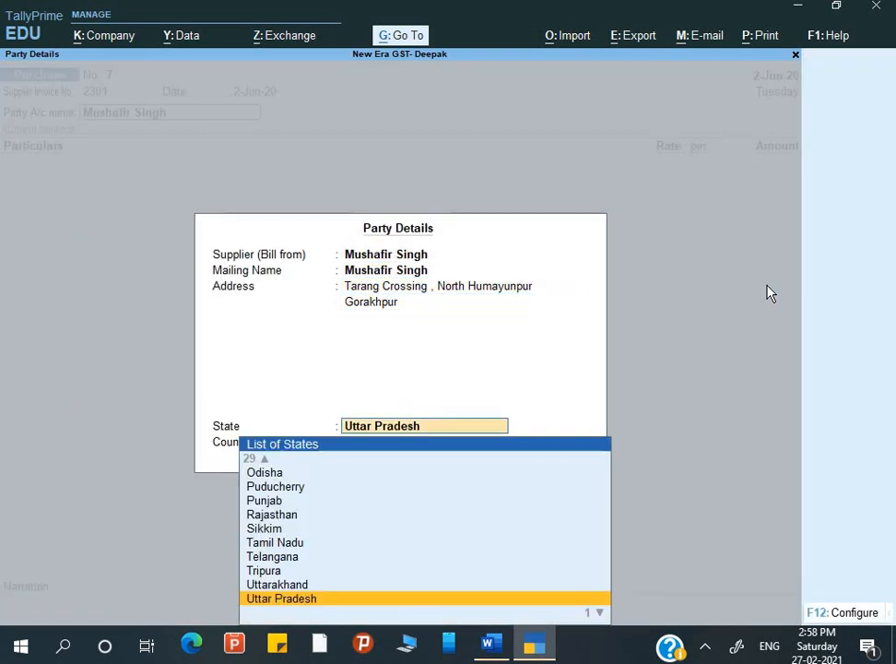
{"action": "key", "text": "Return"}
{"action": "key", "text": "Return"}
{"action": "key", "text": "Return"}
{"action": "key", "text": "BackSpace"}
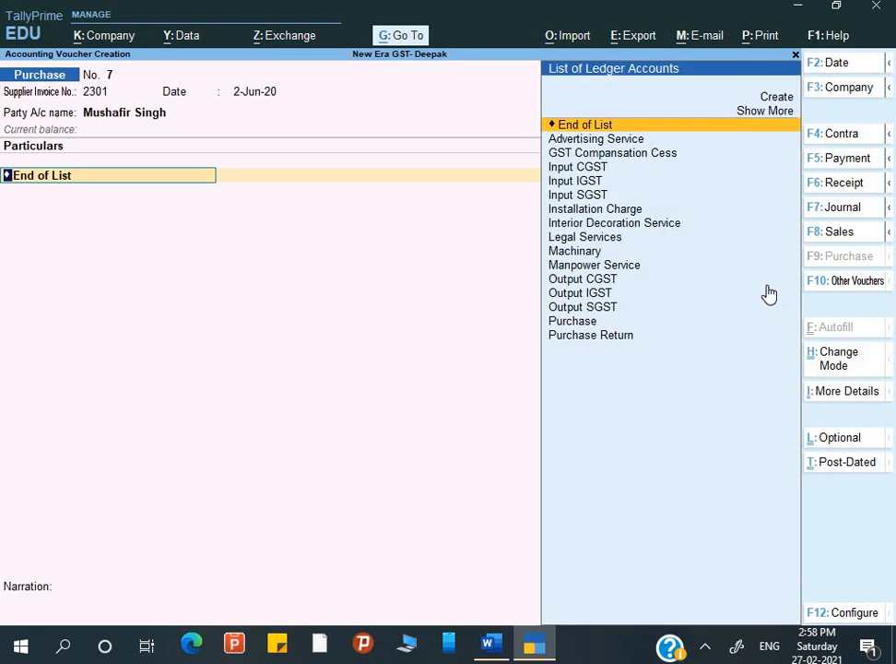
{"action": "type", "text": "L"}
{"action": "key", "text": "Return"}
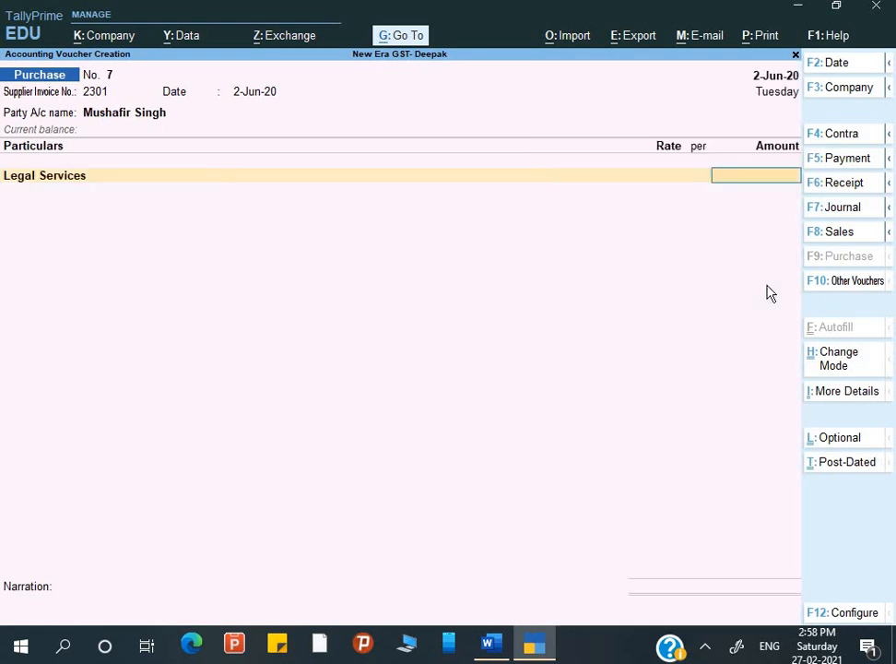
{"action": "type", "text": "100000"}
{"action": "key", "text": "Return"}
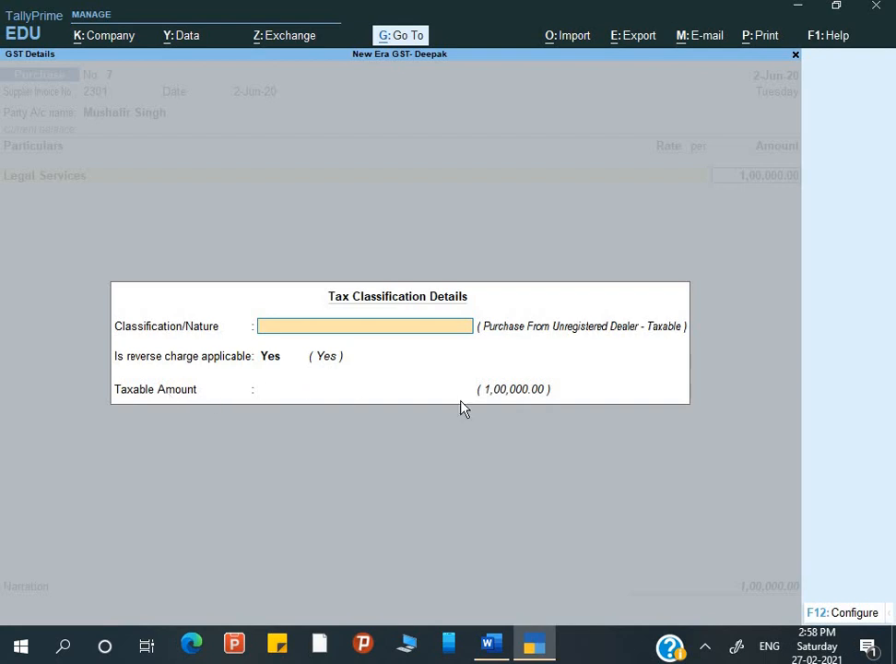
Set the Legal Services classification to Not Applicable and drop the Input CGST line via End of List.
{"action": "key", "text": "Return"}
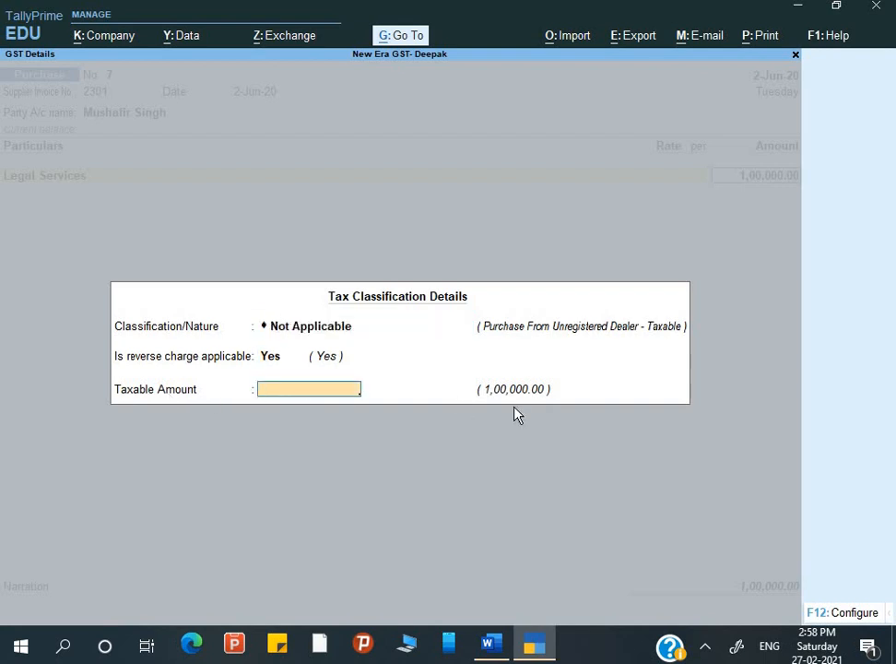
{"action": "key", "text": "BackSpace"}
{"action": "key", "text": "Return"}
{"action": "key", "text": "Return"}
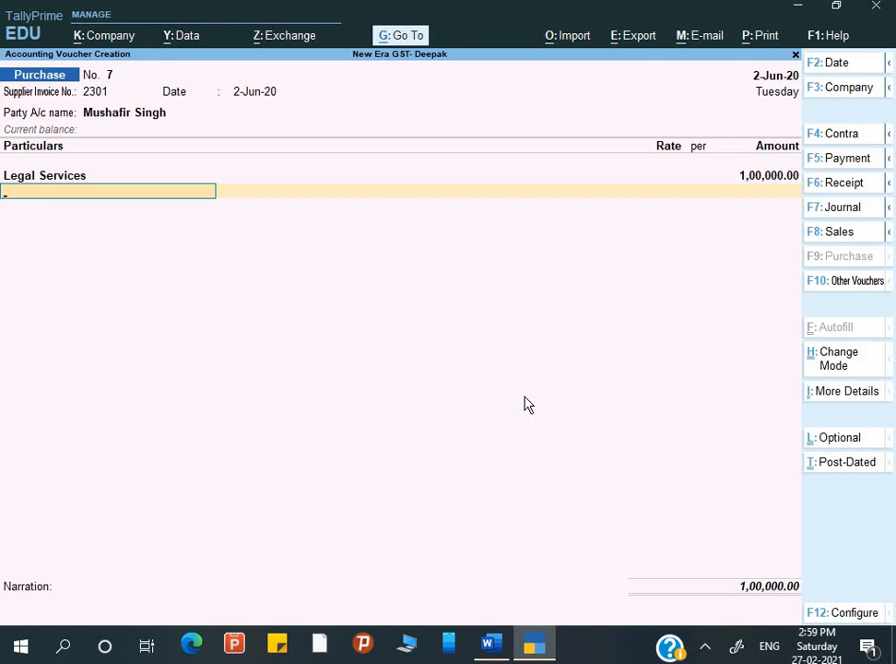
{"action": "type", "text": "I"}
{"action": "key", "text": "Return"}
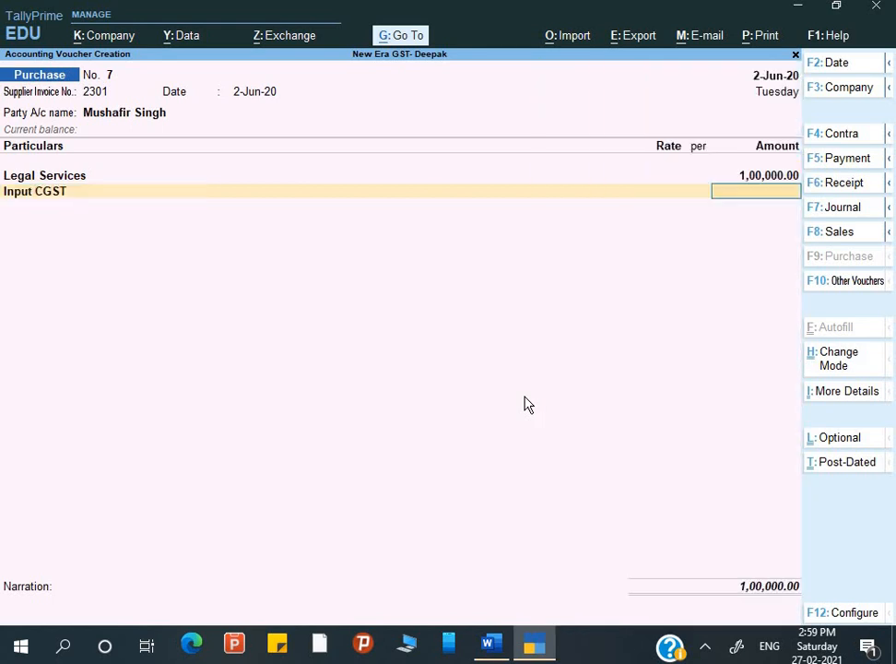
{"action": "key", "text": "BackSpace"}
{"action": "key", "text": "Up"}
{"action": "key", "text": "Up"}
{"action": "key", "text": "Up"}
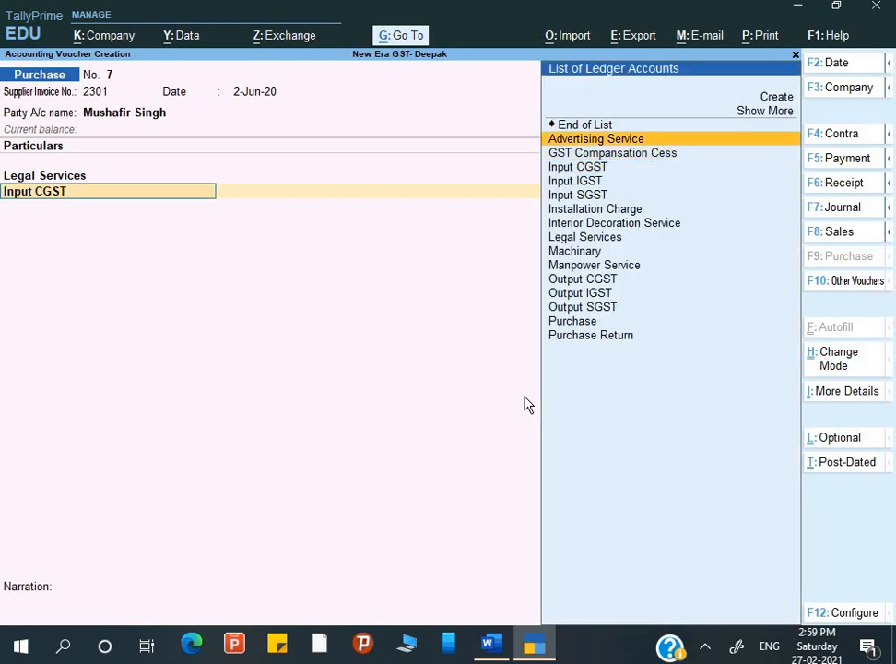
{"action": "key", "text": "Return"}
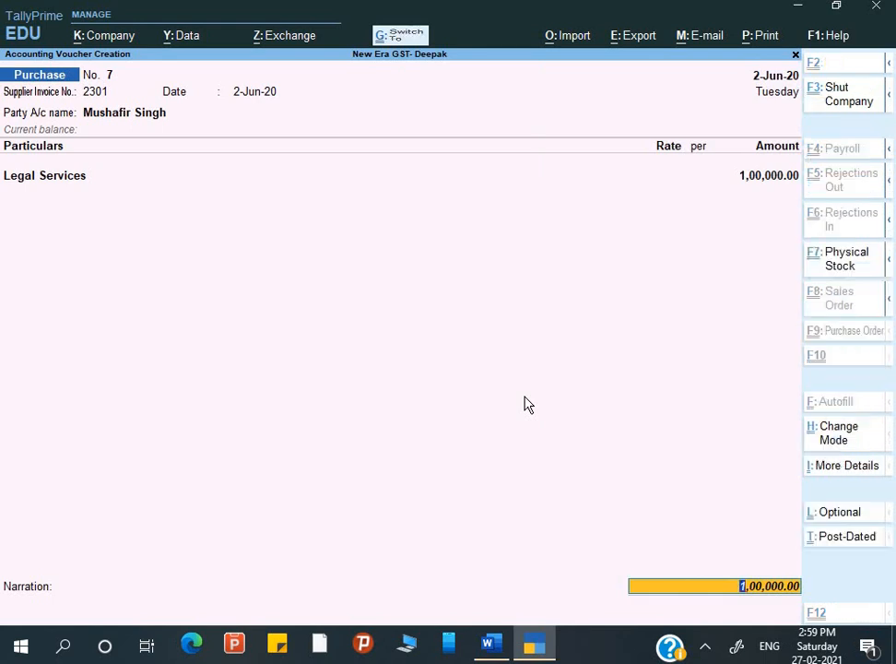
{"action": "key", "text": "ctrl+i"}
{"action": "key", "text": "Down"}
{"action": "key", "text": "Down"}
{"action": "key", "text": "Down"}
{"action": "key", "text": "Down"}
{"action": "key", "text": "Down"}
{"action": "key", "text": "Down"}
{"action": "key", "text": "Down"}
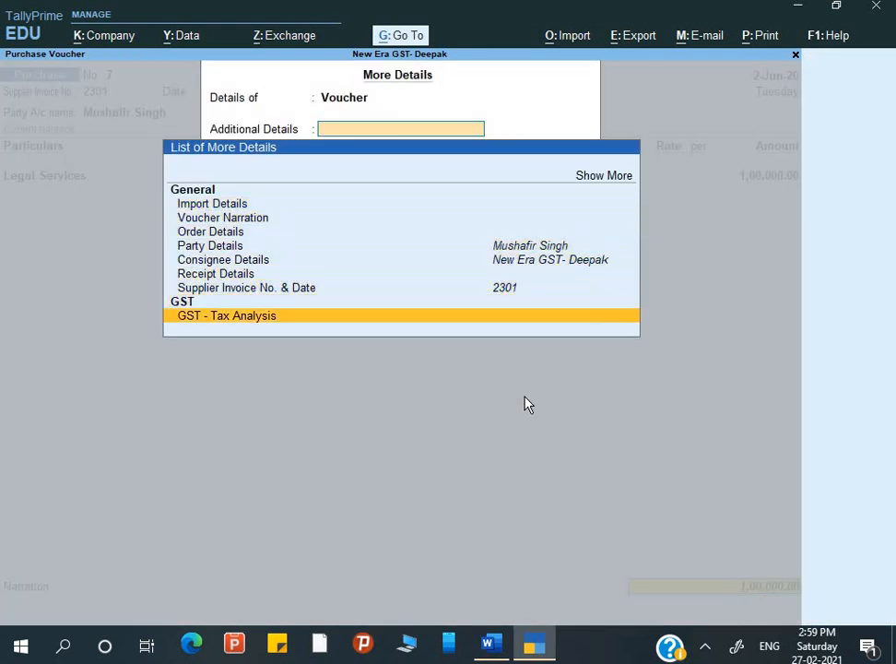
{"action": "key", "text": "Return"}
{"action": "key", "text": "alt+F5"}
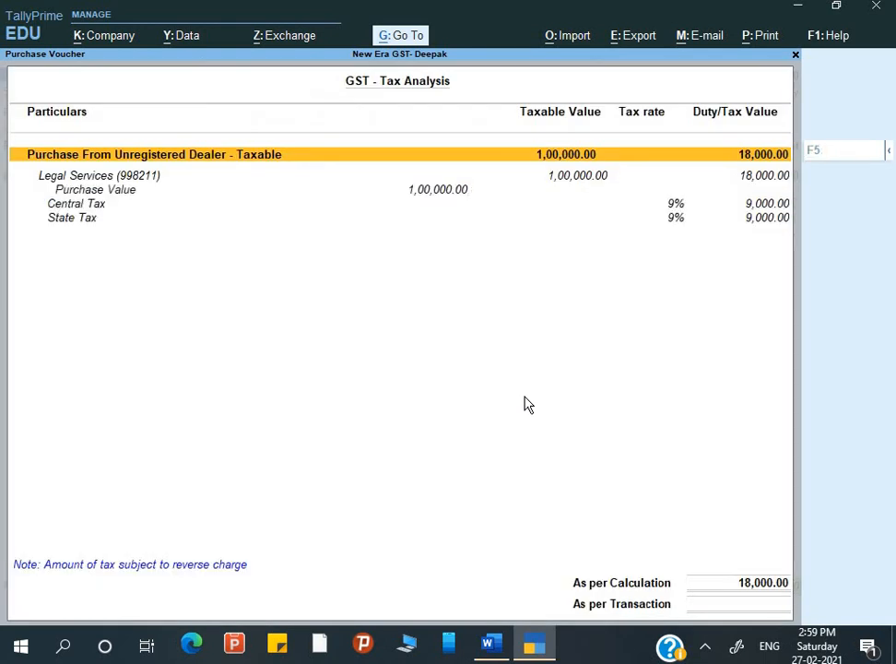
{"action": "key", "text": "Down"}
{"action": "key", "text": "Down"}
{"action": "key", "text": "Down"}
{"action": "key", "text": "Up"}
{"action": "key", "text": "Up"}
{"action": "key", "text": "Up"}
{"action": "key", "text": "Down"}
{"action": "key", "text": "Up"}
Enter the narration 'Being service taken from lawyer under reverse charge'.
{"action": "key", "text": "Escape"}
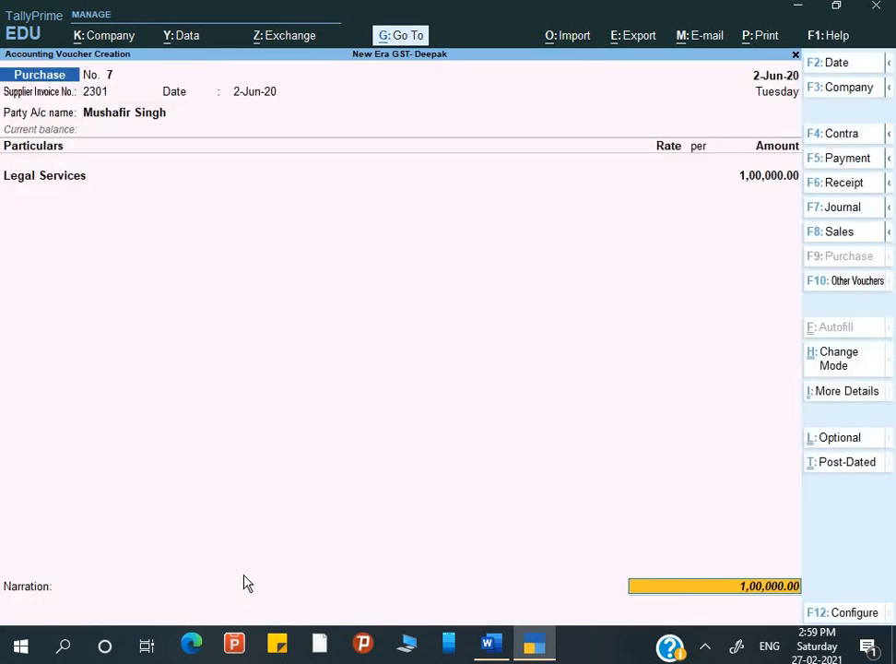
{"action": "key", "text": "Return"}
{"action": "key", "text": "Return"}
{"action": "key", "text": "Return"}
{"action": "key", "text": "Return"}
{"action": "key", "text": "Return"}
{"action": "key", "text": "Return"}
{"action": "type", "text": "Being service taken from lawyer and"}
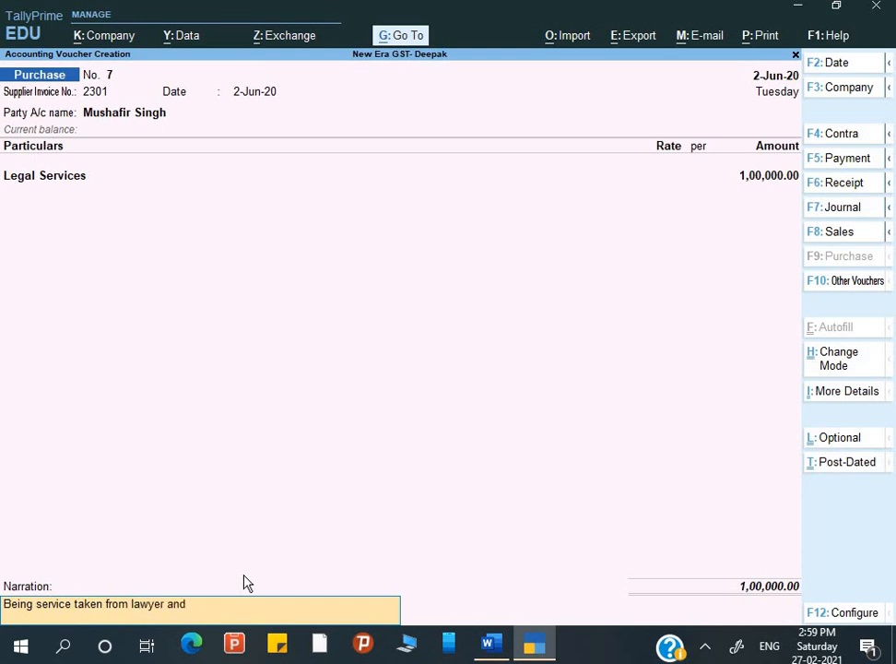
{"action": "key", "text": "BackSpace"}
{"action": "key", "text": "BackSpace"}
{"action": "key", "text": "BackSpace"}
{"action": "key", "text": "BackSpace"}
{"action": "key", "text": "BackSpace"}
{"action": "type", "text": "under s"}
{"action": "key", "text": "BackSpace"}
{"action": "type", "text": "r"}
{"action": "key", "text": "BackSpace"}
{"action": "type", "text": "reverse charge"}
{"action": "key", "text": "Return"}
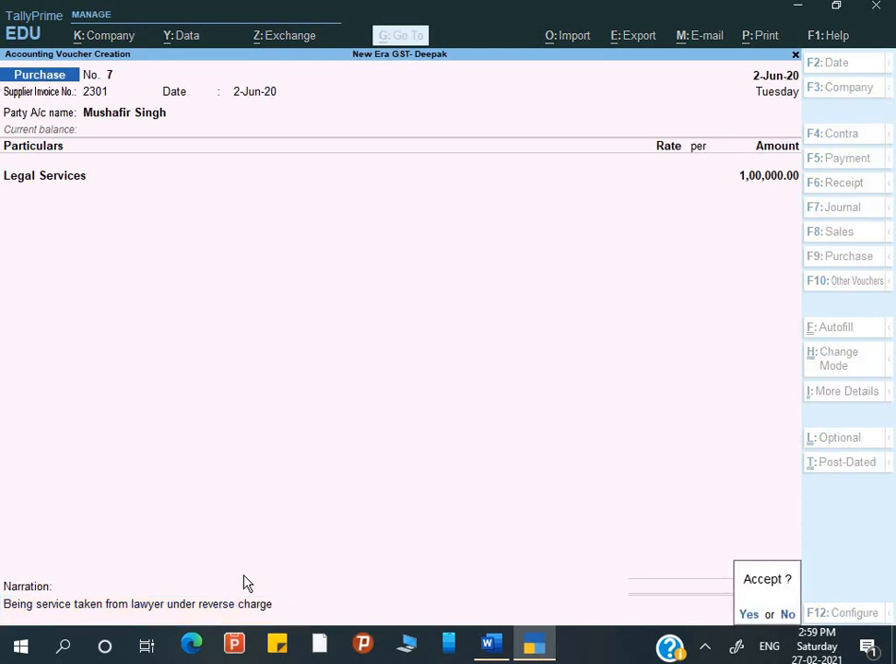
Accept Purchase voucher No. 7 and return to Gateway of Tally.
{"action": "key", "text": "Return"}
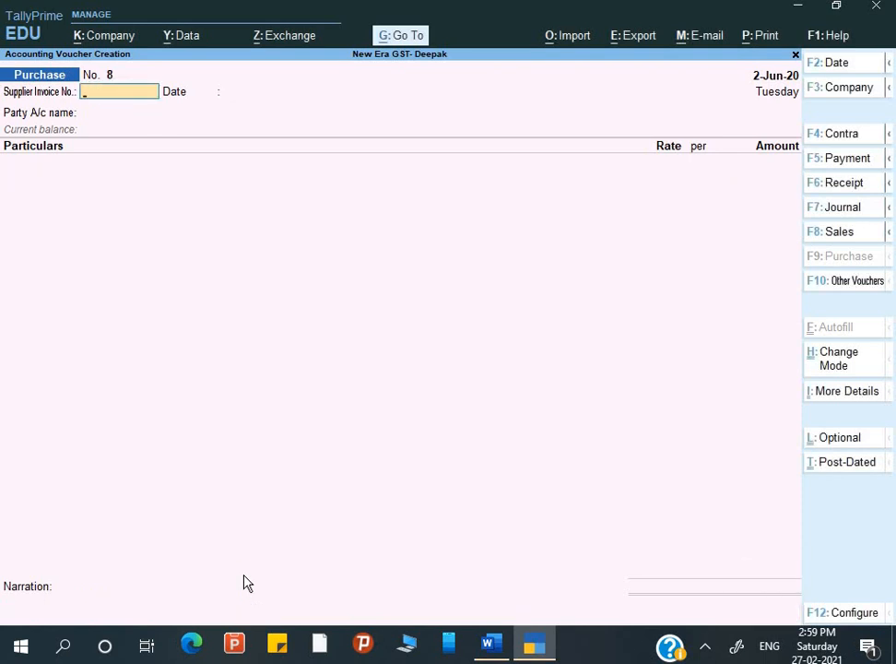
{"action": "key", "text": "Escape"}
{"action": "key", "text": "Up"}
{"action": "key", "text": "Up"}
{"action": "key", "text": "Down"}
{"action": "key", "text": "Down"}
{"action": "key", "text": "Down"}
{"action": "key", "text": "Down"}
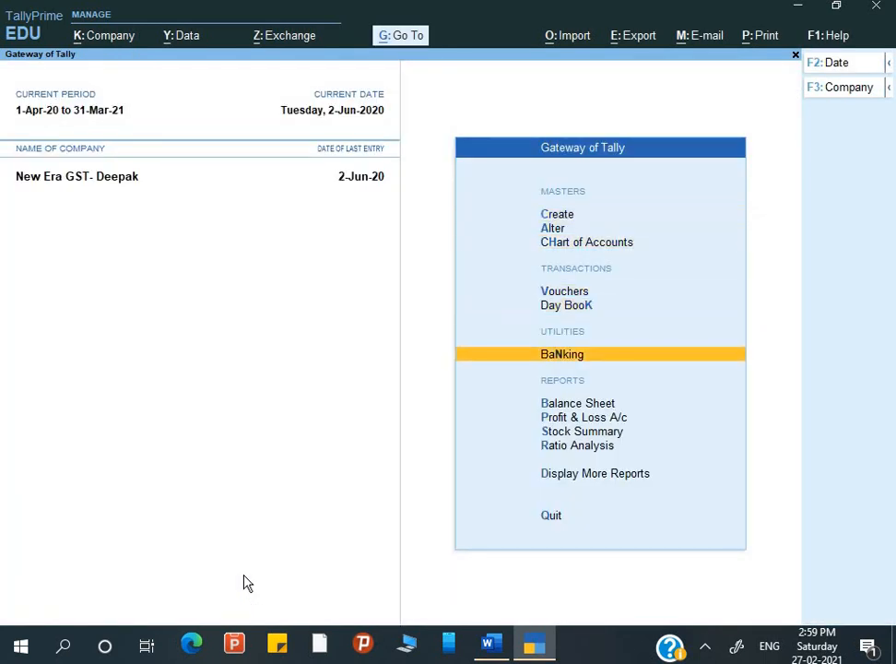
Scroll the Word guide to page 41's 'Now Check GSTR-2 Report', showing 18,000.00 reverse charge.
{"action": "key", "text": "alt+Tab"}
{"action": "scroll", "coordinate": [321, 475], "scroll_direction": "down", "scroll_amount": 1}
{"action": "scroll", "coordinate": [321, 476], "scroll_direction": "down", "scroll_amount": 2}
{"action": "scroll", "coordinate": [368, 429], "scroll_direction": "down", "scroll_amount": 1}
{"action": "scroll", "coordinate": [369, 429], "scroll_direction": "down", "scroll_amount": 1}
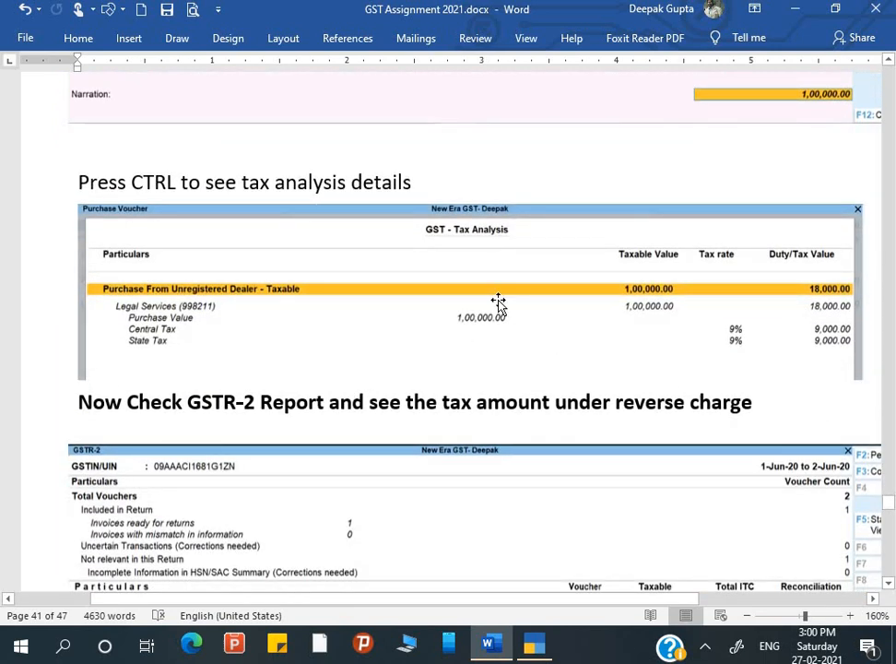
{"action": "scroll", "coordinate": [497, 302], "scroll_direction": "down", "scroll_amount": 5}
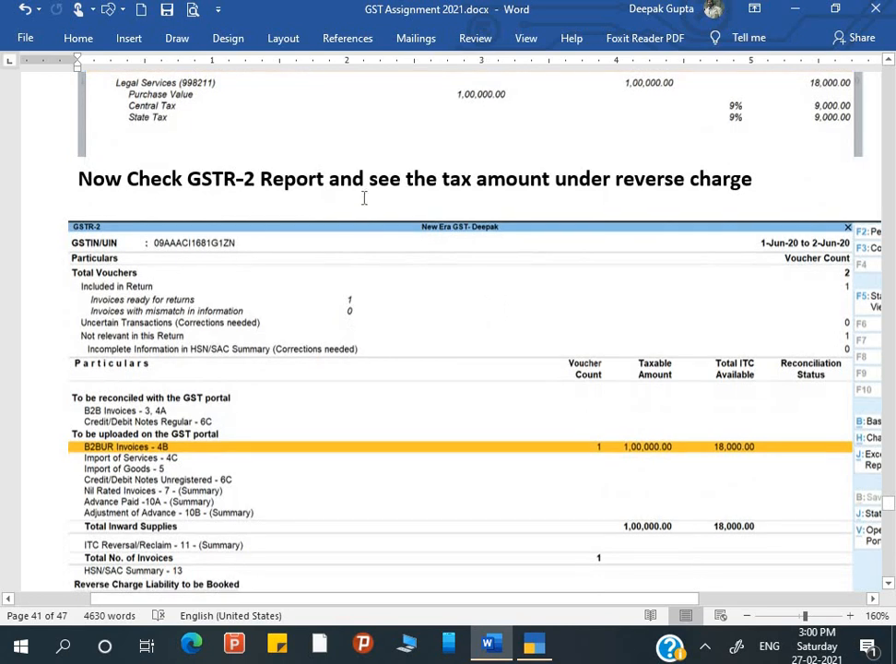
{"action": "scroll", "coordinate": [360, 196], "scroll_direction": "down", "scroll_amount": 2}
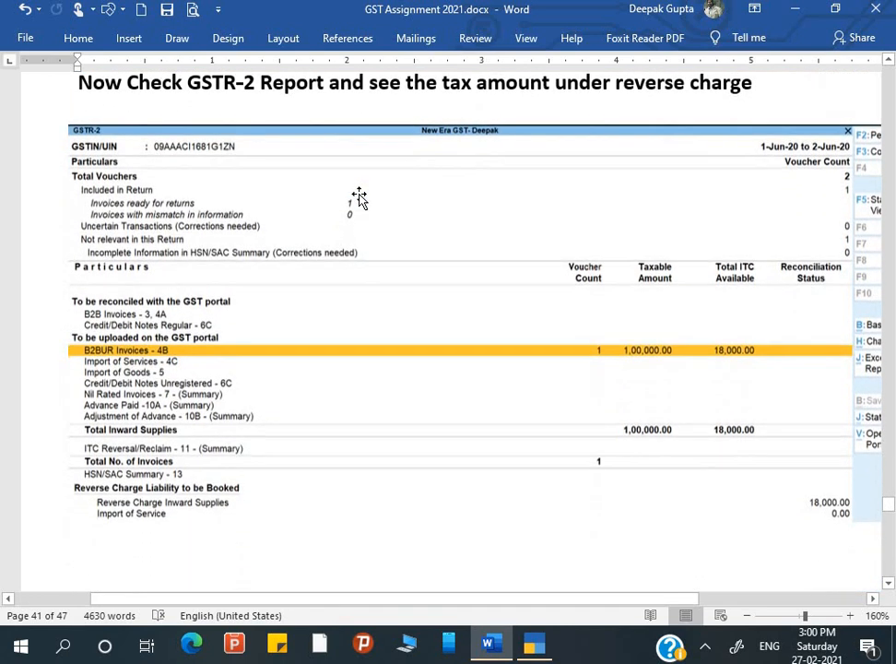
Open the GSTR-2 report from Display More Reports > GST Reports.
{"action": "key", "text": "alt+Tab"}
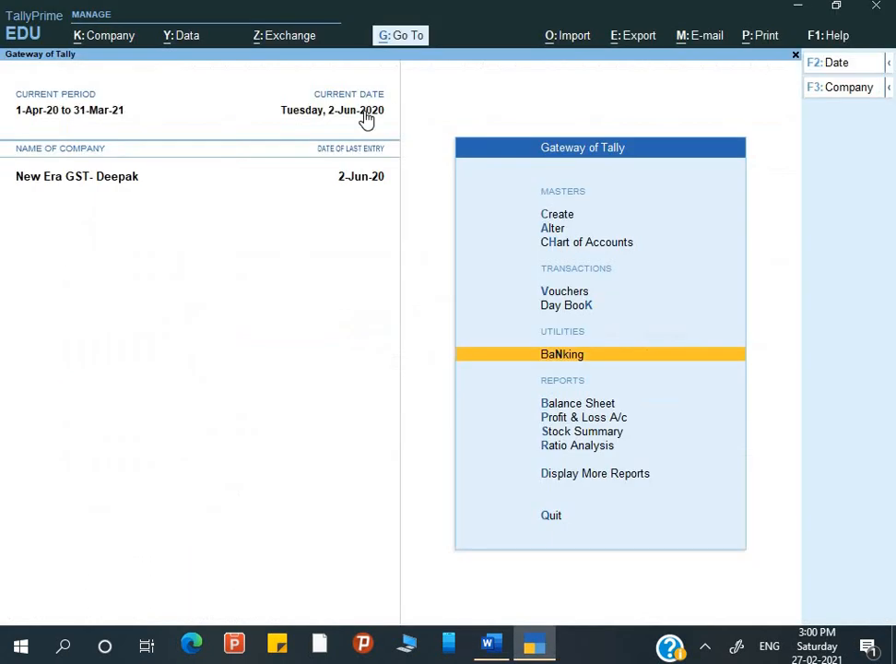
{"action": "key", "text": "Down"}
{"action": "key", "text": "Down"}
{"action": "key", "text": "Down"}
{"action": "key", "text": "Down"}
{"action": "key", "text": "Down"}
{"action": "key", "text": "Return"}
{"action": "key", "text": "Down"}
{"action": "key", "text": "Down"}
{"action": "key", "text": "Down"}
{"action": "key", "text": "Down"}
{"action": "key", "text": "Down"}
{"action": "key", "text": "Down"}
{"action": "key", "text": "Down"}
{"action": "key", "text": "Down"}
{"action": "key", "text": "Down"}
{"action": "key", "text": "Up"}
{"action": "key", "text": "Return"}
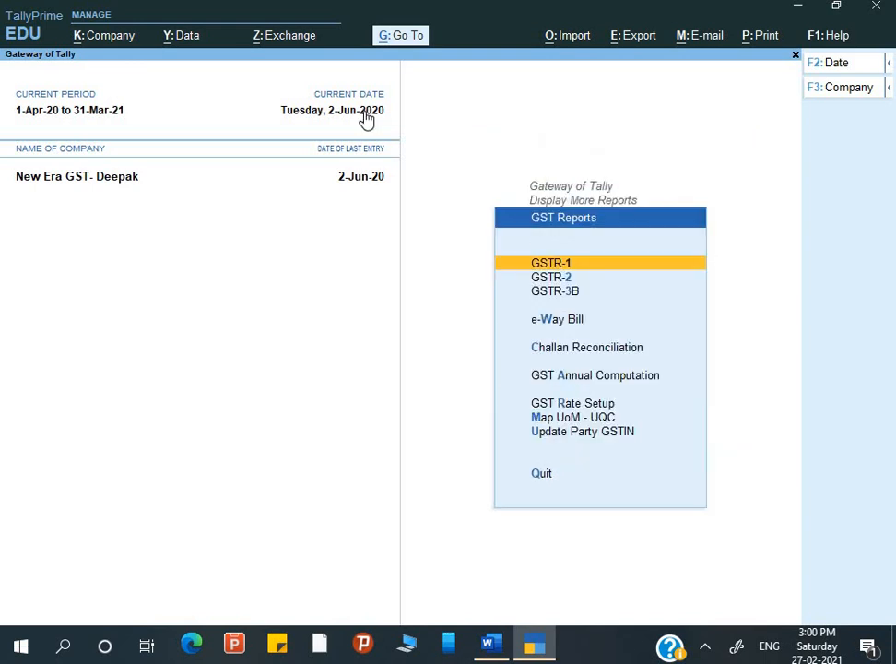
{"action": "key", "text": "Down"}
{"action": "key", "text": "Return"}
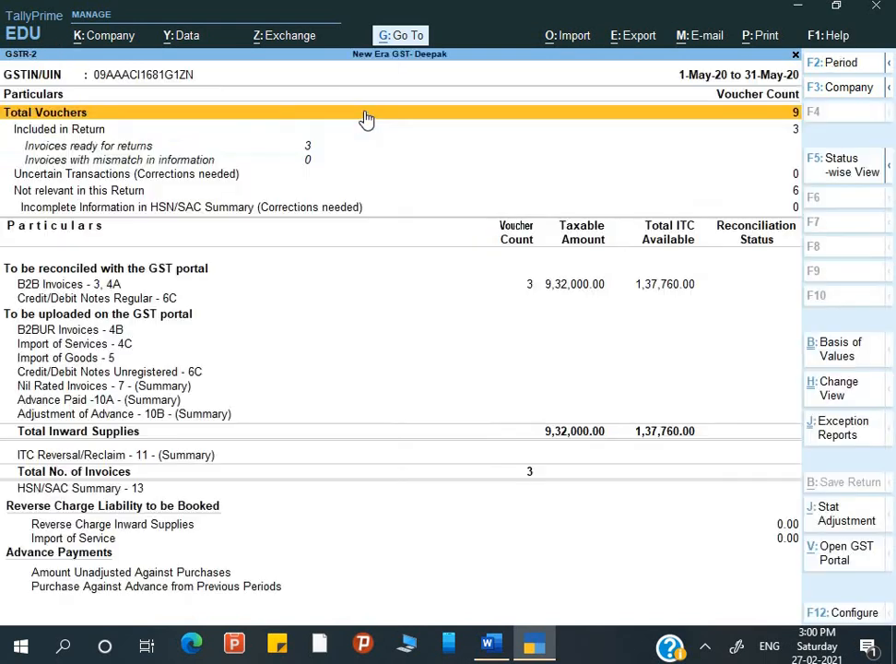
Set the GSTR-2 period to 1-Jun-20 to 2-Jun-20 and select Reverse Charge Inward Supplies.
{"action": "key", "text": "F2"}
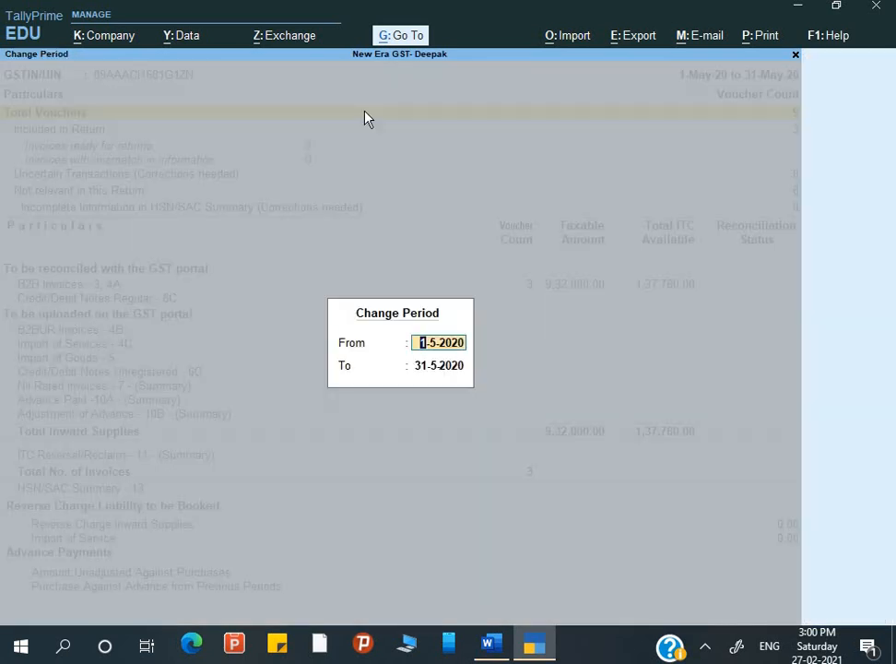
{"action": "type", "text": "1-5"}
{"action": "key", "text": "BackSpace"}
{"action": "type", "text": "6"}
{"action": "key", "text": "Return"}
{"action": "type", "text": "2-6"}
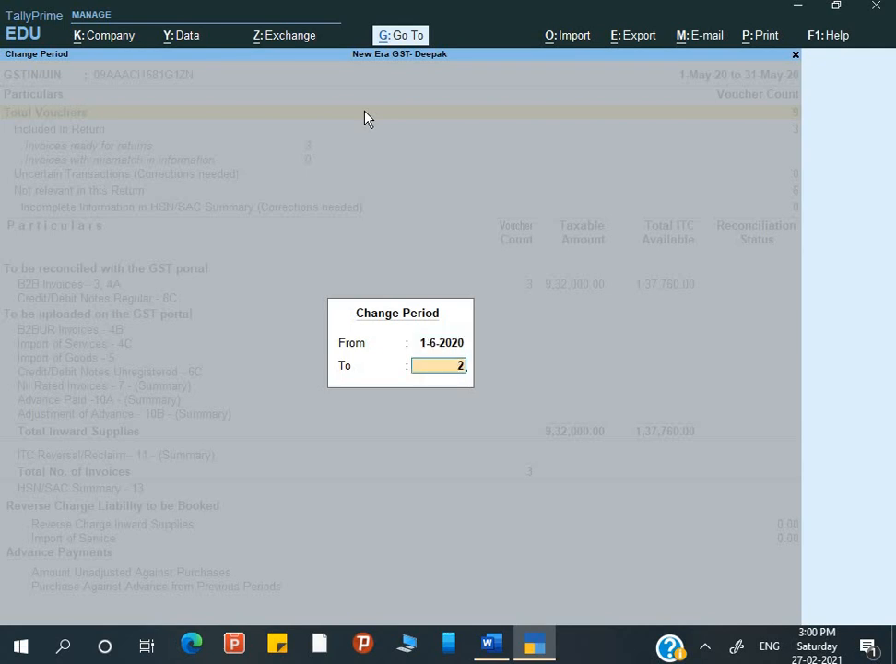
{"action": "key", "text": "Return"}
{"action": "key", "text": "Down"}
{"action": "key", "text": "Down"}
{"action": "key", "text": "Down"}
{"action": "key", "text": "Down"}
{"action": "key", "text": "Down"}
{"action": "key", "text": "Down"}
{"action": "key", "text": "Down"}
{"action": "key", "text": "Down"}
{"action": "key", "text": "Down"}
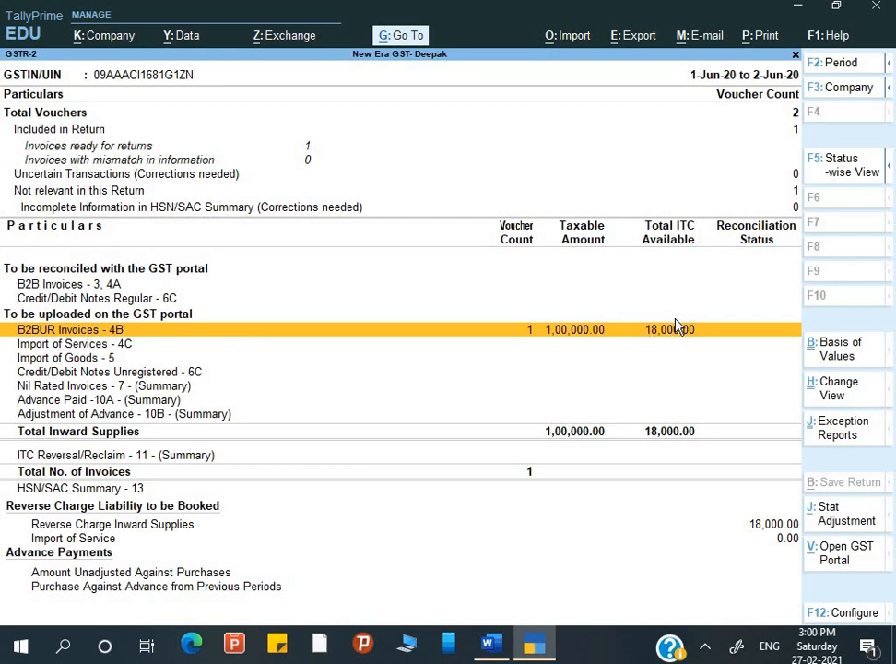
{"action": "key", "text": "Down"}
{"action": "key", "text": "Down"}
{"action": "key", "text": "Down"}
{"action": "key", "text": "Down"}
{"action": "key", "text": "Down"}
{"action": "key", "text": "Down"}
{"action": "key", "text": "Down"}
{"action": "key", "text": "Down"}
{"action": "key", "text": "Down"}
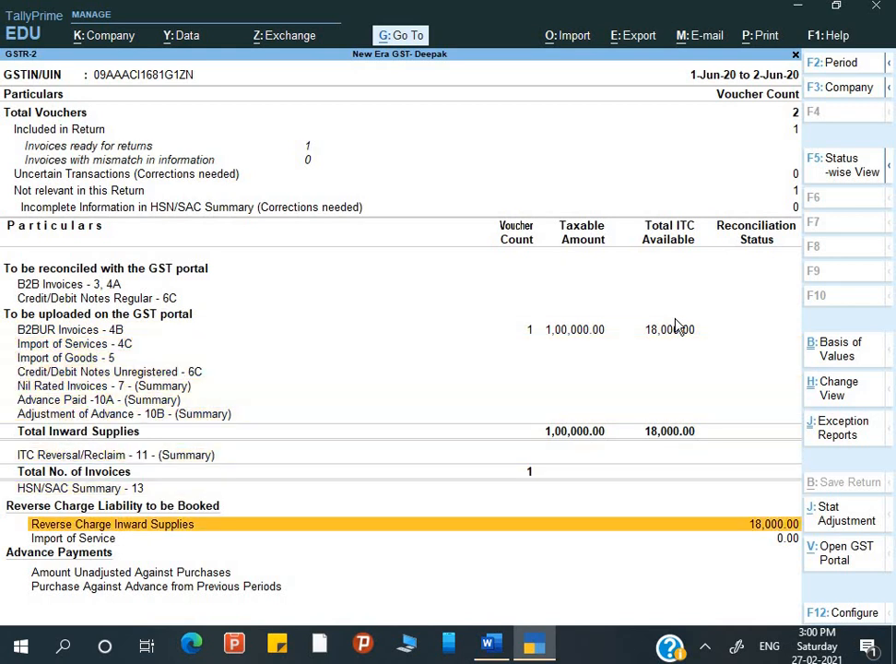
Drill into Reverse Charge Inward Supplies and set Show eligible Input Tax Credit to Yes.
{"action": "key", "text": "Return"}
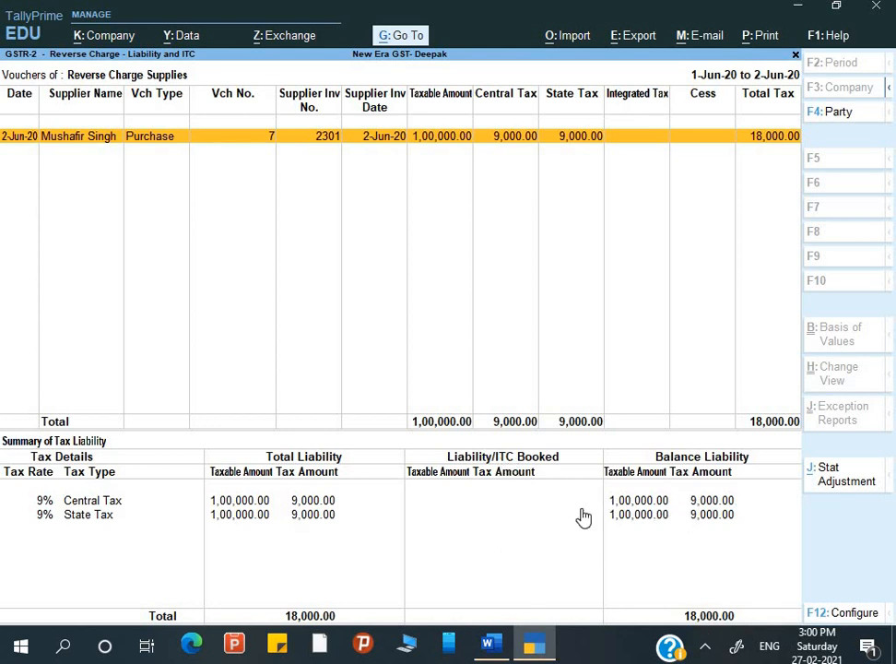
{"action": "key", "text": "F12"}
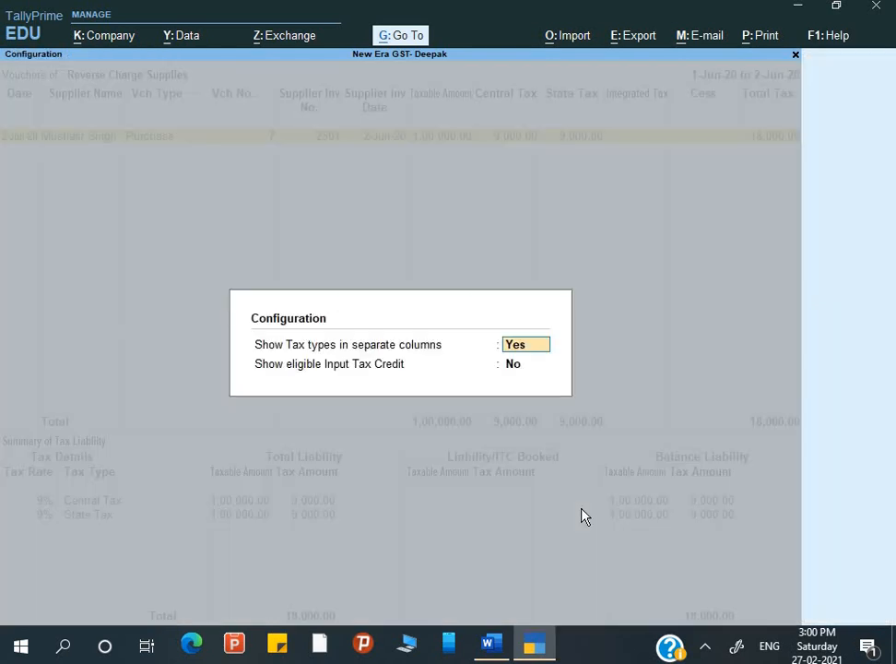
{"action": "key", "text": "Return"}
{"action": "type", "text": "y"}
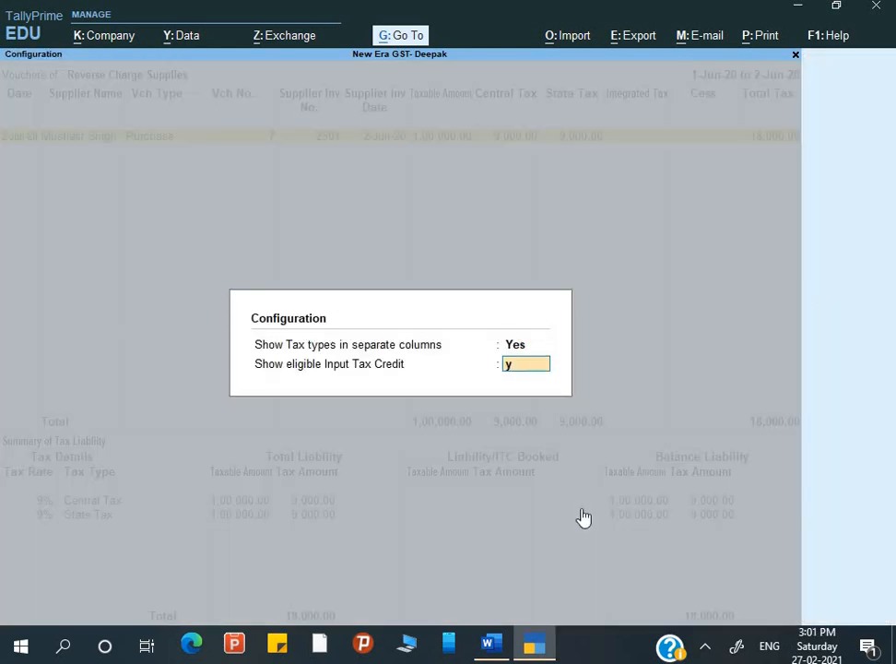
{"action": "key", "text": "Return"}
Browse the tax and eligible tax columns, then go back to the GST Reports list.
{"action": "key", "text": "Right"}
{"action": "key", "text": "Right"}
{"action": "key", "text": "Right"}
{"action": "key", "text": "Right"}
{"action": "key", "text": "Right"}
{"action": "key", "text": "Right"}
{"action": "key", "text": "Right"}
{"action": "key", "text": "Right"}
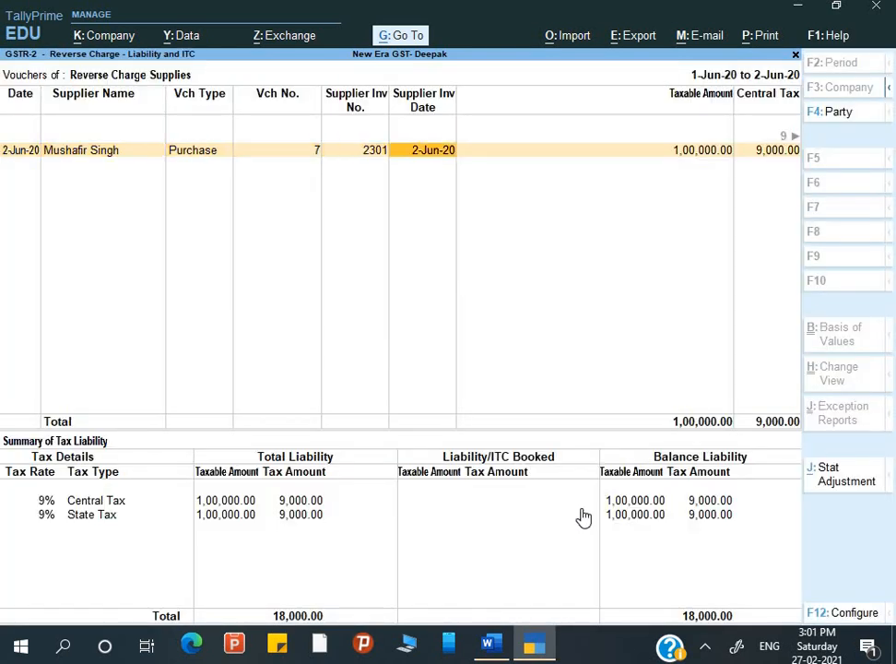
{"action": "key", "text": "Left"}
{"action": "key", "text": "Right"}
{"action": "key", "text": "Left"}
{"action": "key", "text": "Left"}
{"action": "key", "text": "Right"}
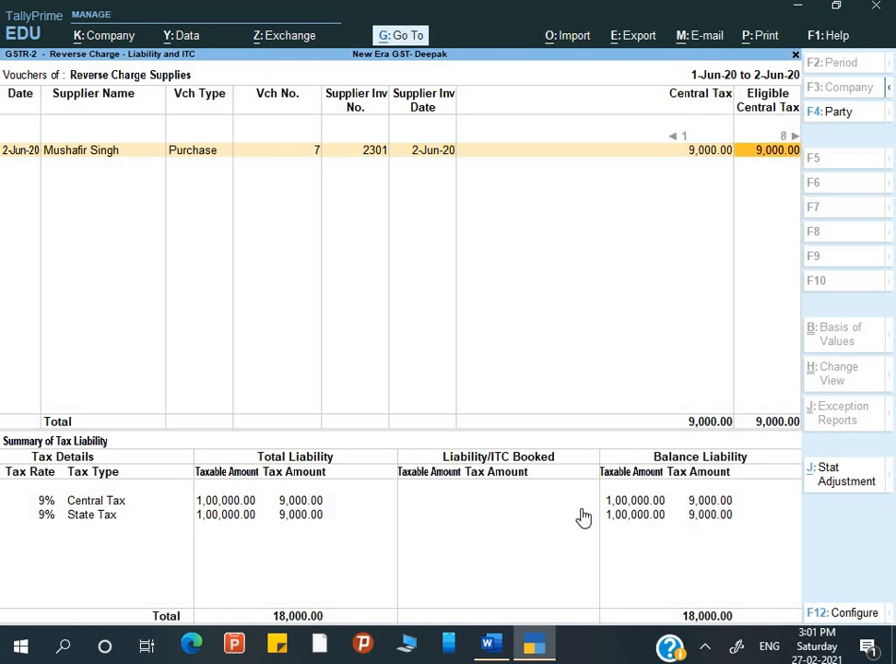
{"action": "key", "text": "Right"}
{"action": "key", "text": "Right"}
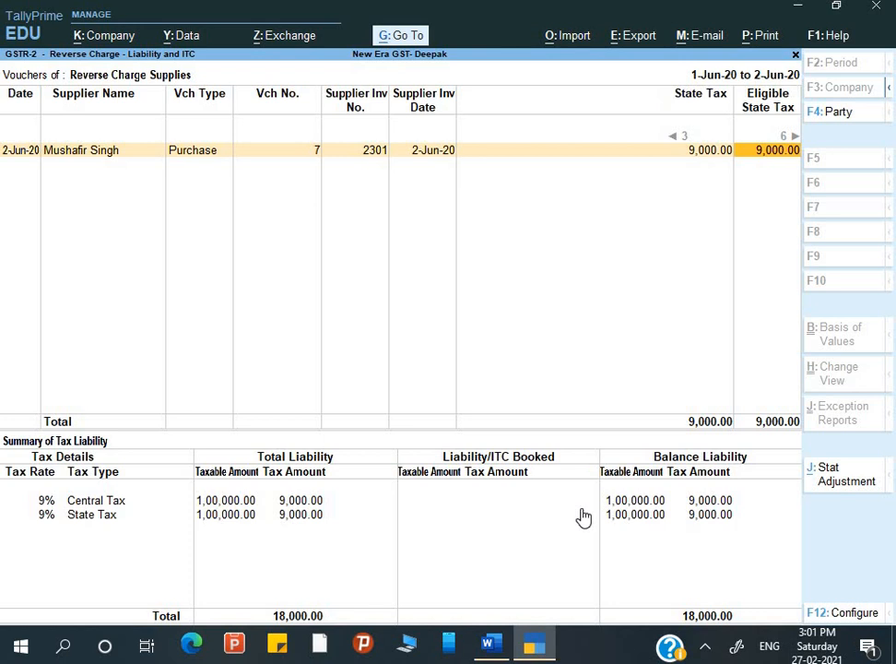
{"action": "key", "text": "Right"}
{"action": "key", "text": "Right"}
{"action": "key", "text": "Right"}
{"action": "key", "text": "Right"}
{"action": "key", "text": "Right"}
{"action": "key", "text": "Right"}
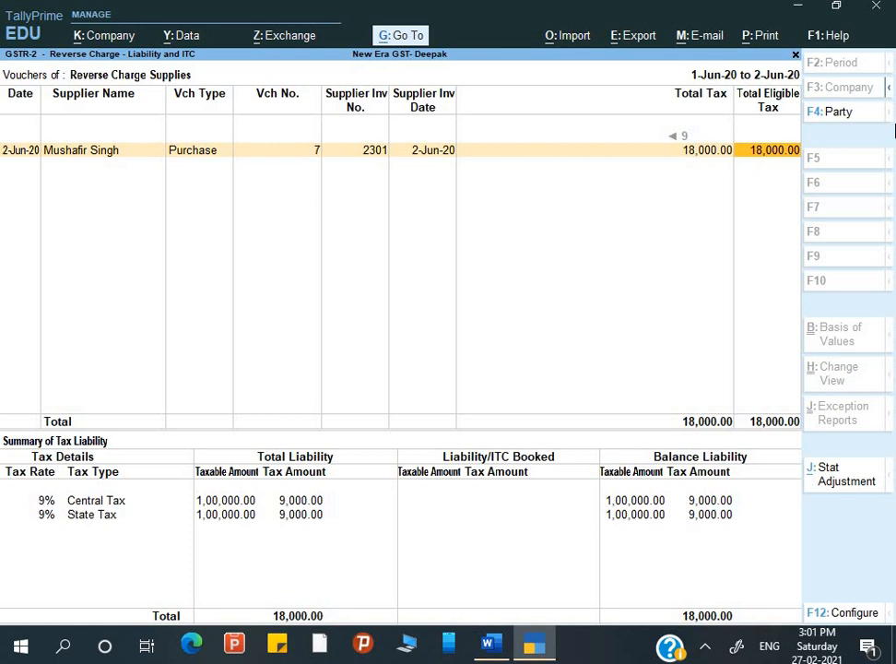
{"action": "key", "text": "Left"}
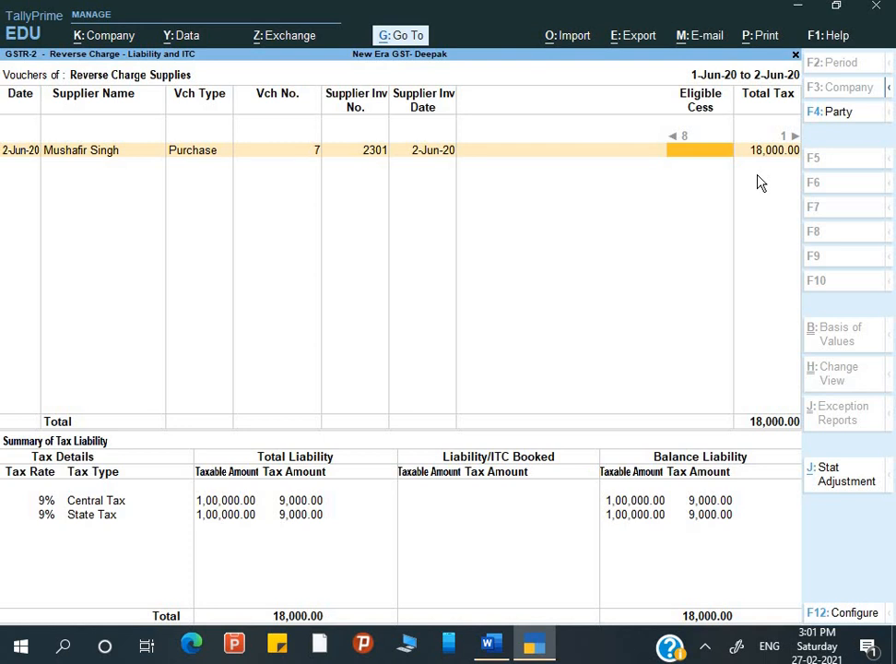
{"action": "key", "text": "Escape"}
{"action": "key", "text": "Escape"}
{"action": "key", "text": "Escape"}
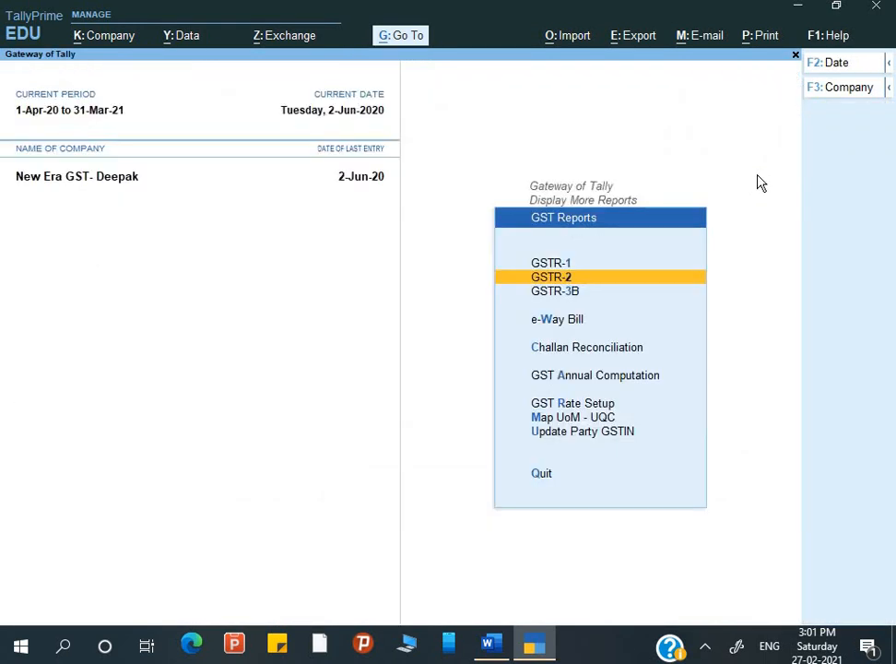
Return to Gateway of Tally and scroll the Word guide to step 2, the payment entry.
{"action": "key", "text": "Escape"}
{"action": "key", "text": "Escape"}
{"action": "key", "text": "Escape"}
{"action": "key", "text": "alt+Tab"}
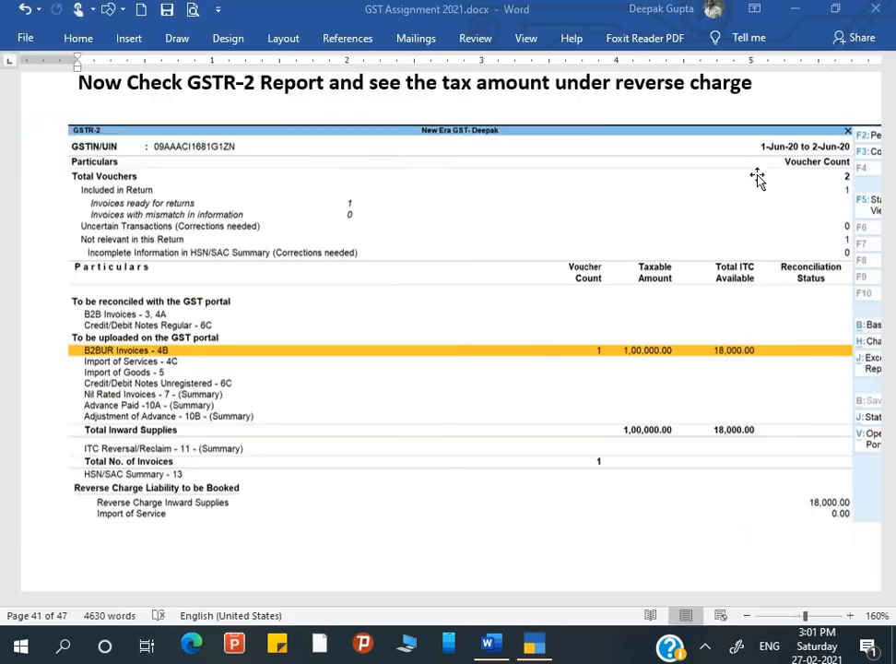
{"action": "scroll", "coordinate": [602, 286], "scroll_direction": "down", "scroll_amount": 12}
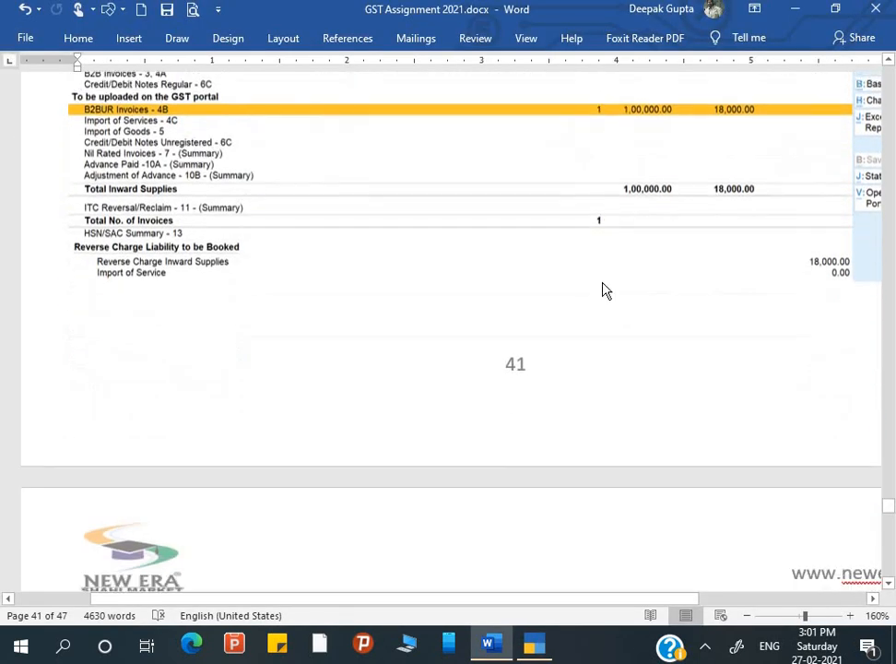
{"action": "scroll", "coordinate": [602, 287], "scroll_direction": "down", "scroll_amount": 3}
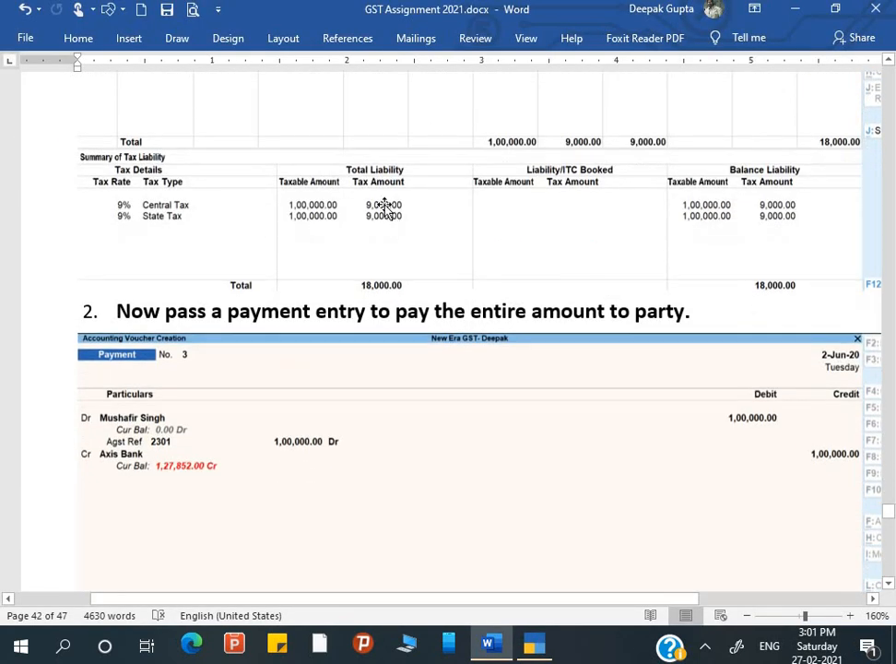
{"action": "scroll", "coordinate": [518, 294], "scroll_direction": "down", "scroll_amount": 3}
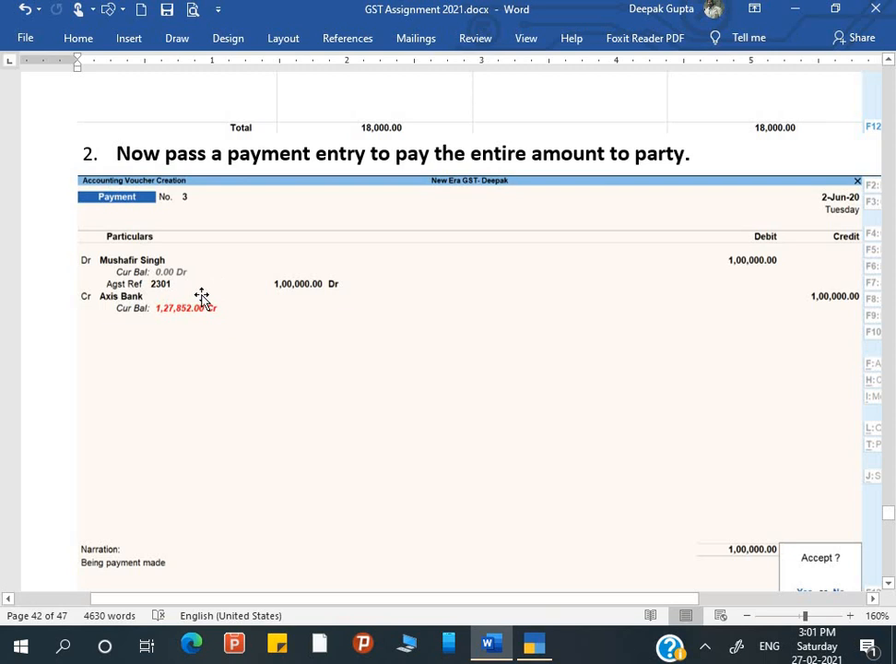
{"action": "key", "text": "alt+Tab"}
Start a Payment voucher debiting the supplier 1,00,000 against pending bill 2301.
{"action": "key", "text": "Down"}
{"action": "key", "text": "Down"}
{"action": "key", "text": "Down"}
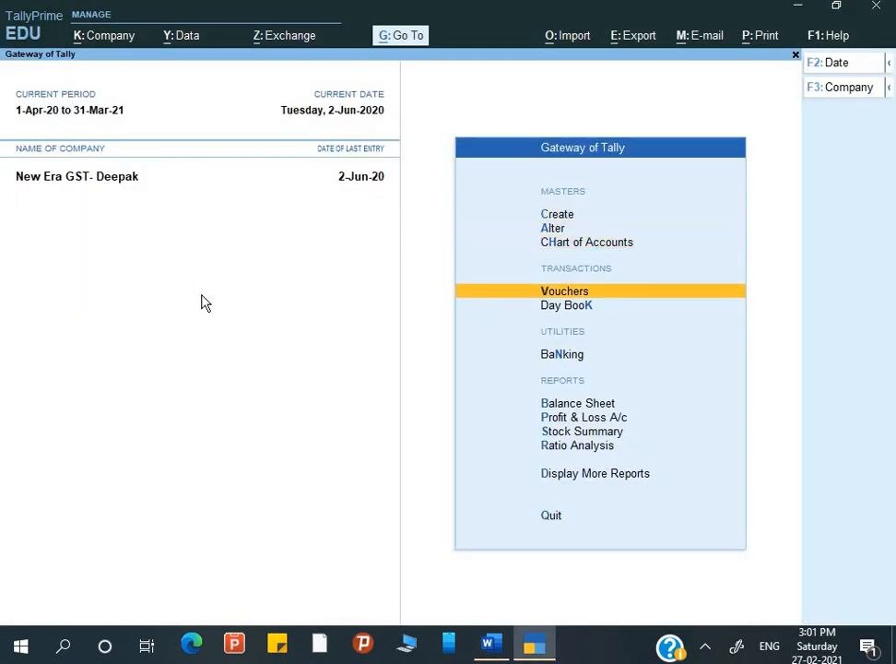
{"action": "key", "text": "Return"}
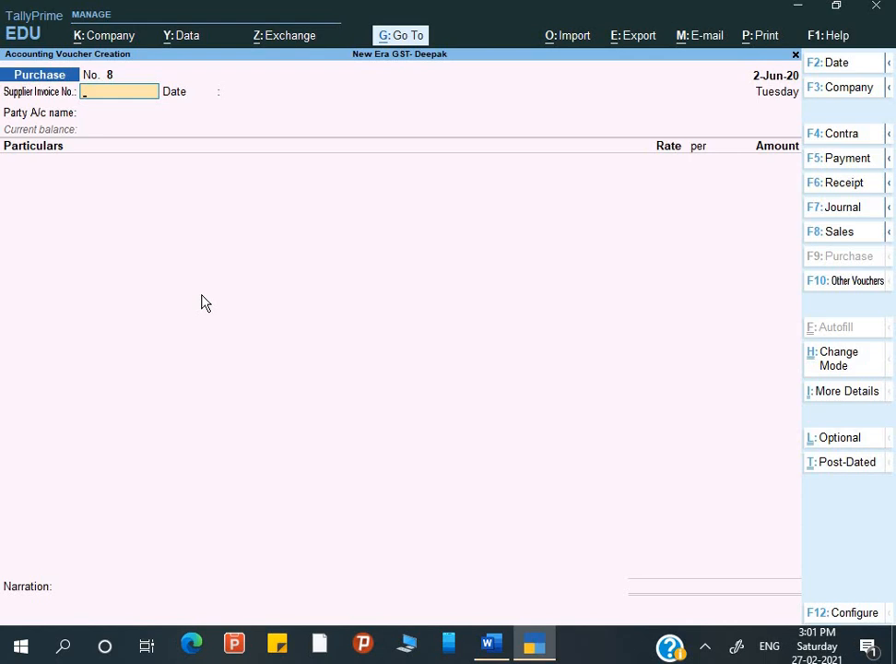
{"action": "key", "text": "F5"}
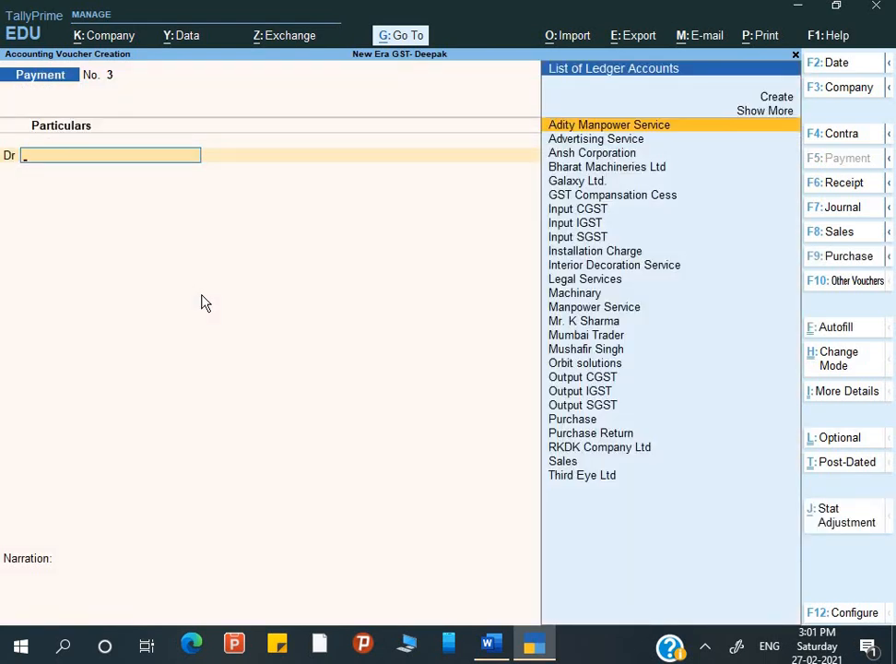
{"action": "type", "text": "Mu"}
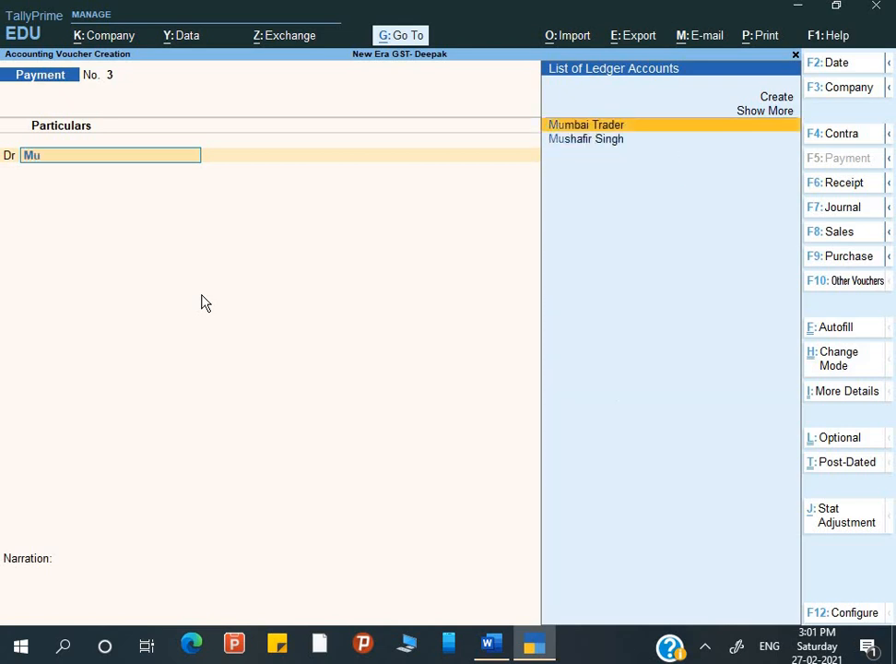
{"action": "key", "text": "Down"}
{"action": "key", "text": "Return"}
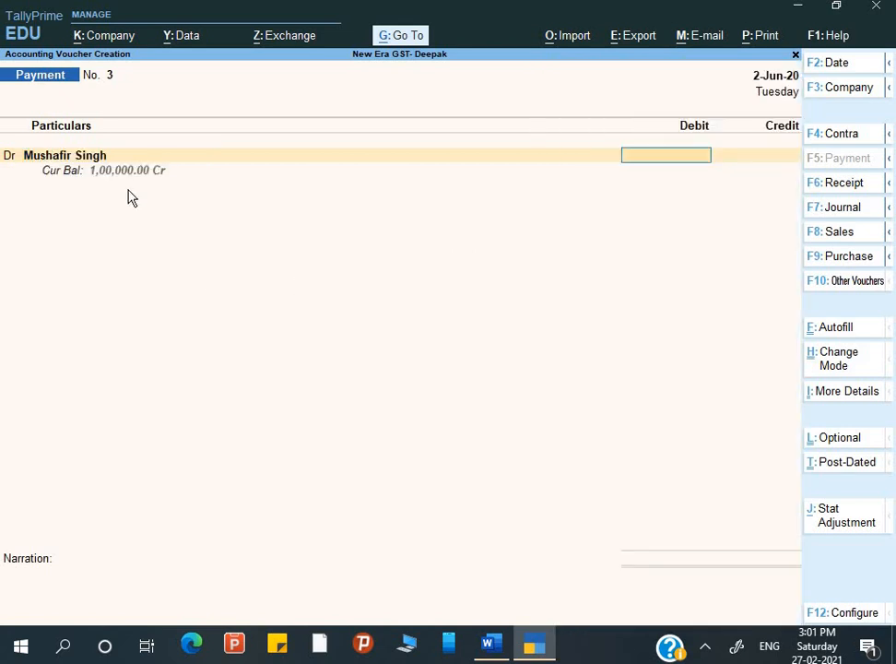
{"action": "type", "text": "1,00,000"}
{"action": "key", "text": "Return"}
{"action": "key", "text": "Return"}
{"action": "key", "text": "Return"}
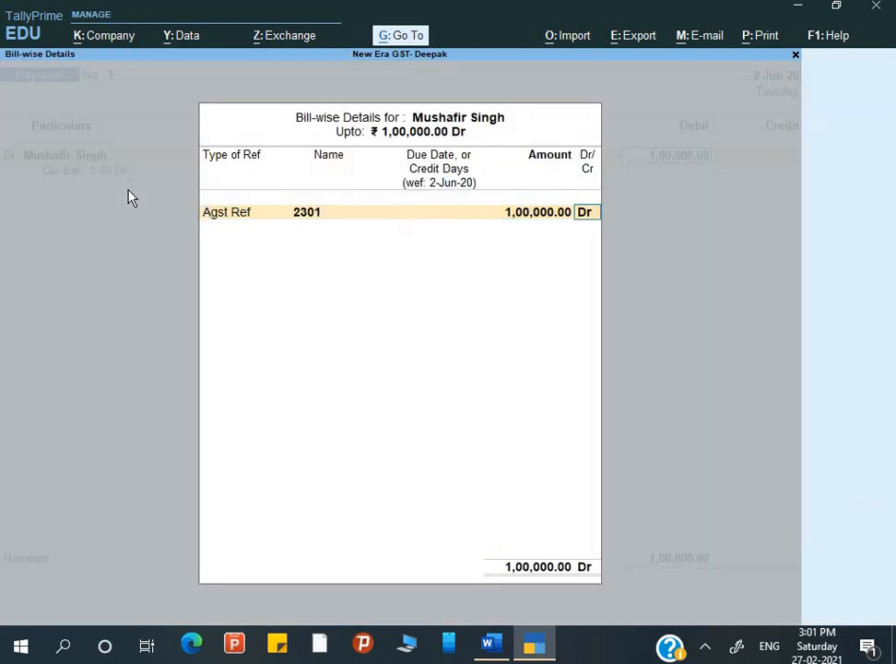
{"action": "key", "text": "Return"}
Credit Axis Bank 1,00,000, narrate 'Being payment made' and save Payment No. 3.
{"action": "type", "text": "Ax"}
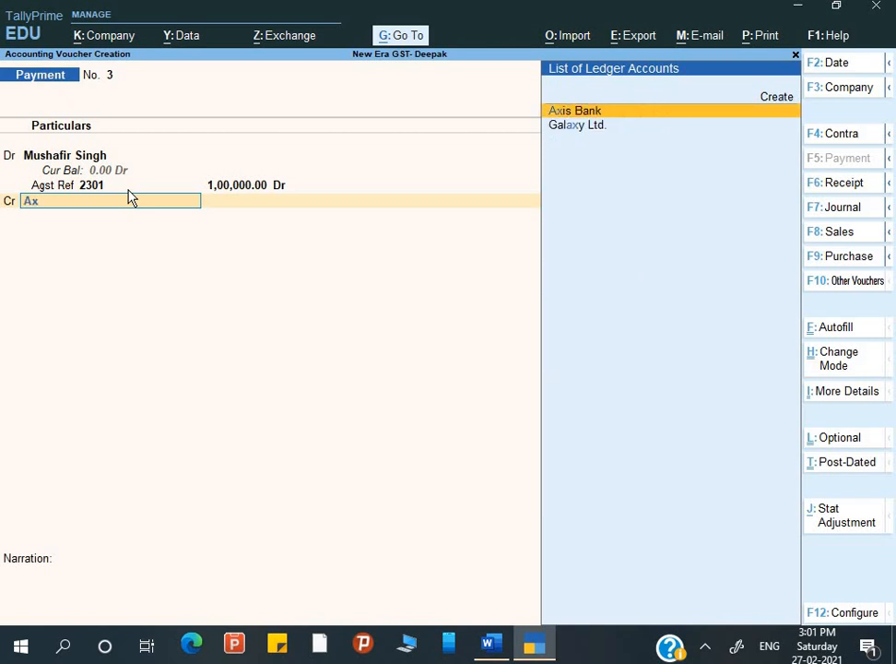
{"action": "key", "text": "Down"}
{"action": "key", "text": "Return"}
{"action": "key", "text": "BackSpace"}
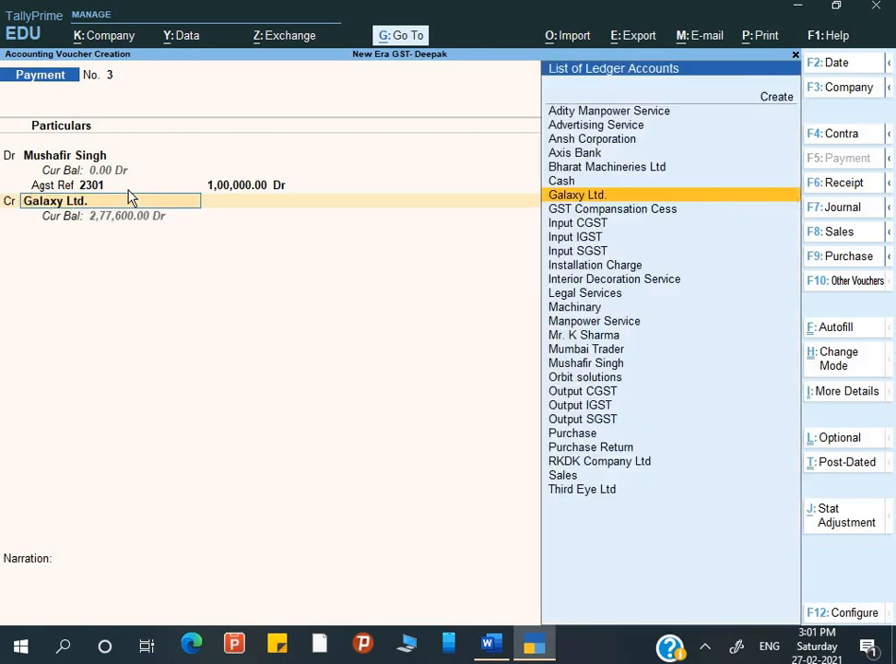
{"action": "key", "text": "Up"}
{"action": "key", "text": "Up"}
{"action": "key", "text": "Up"}
{"action": "key", "text": "Return"}
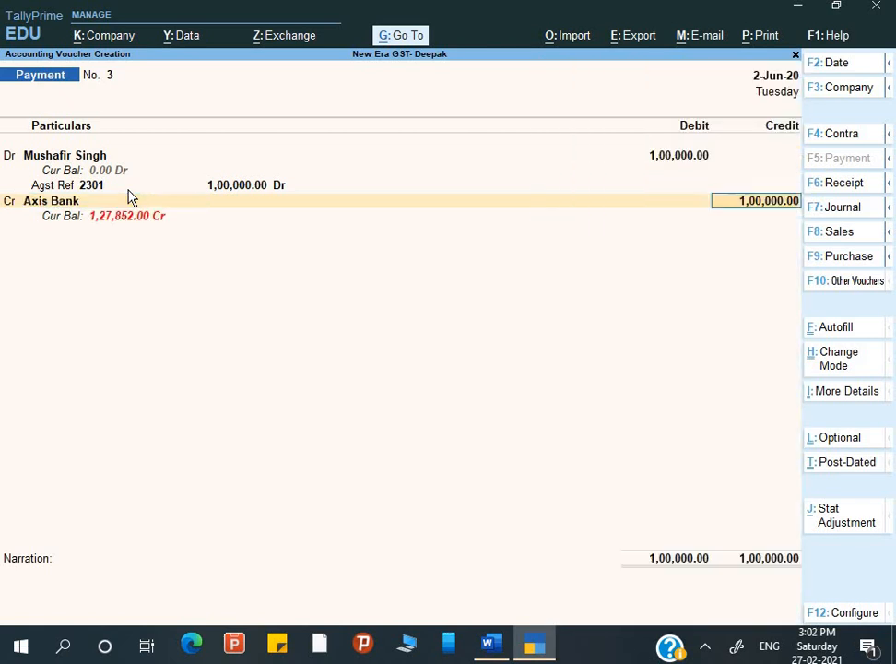
{"action": "key", "text": "Return"}
{"action": "type", "text": "Being payment made"}
{"action": "key", "text": "Return"}
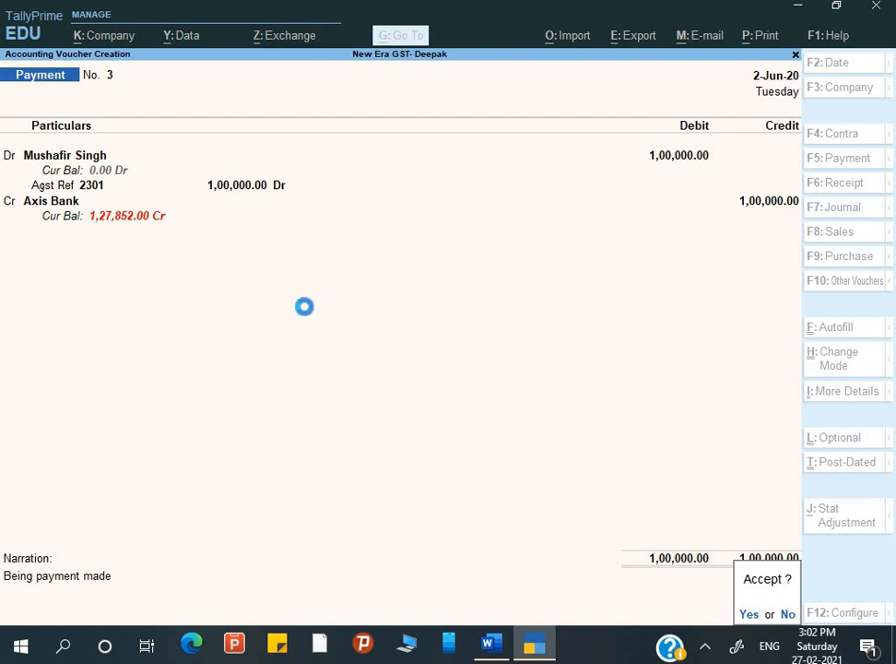
{"action": "key", "text": "Return"}
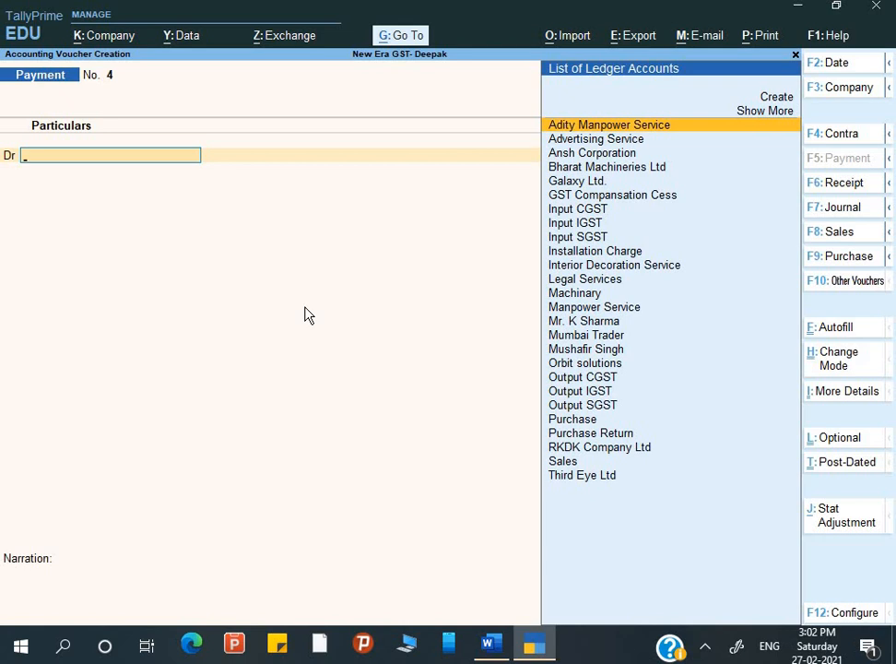
Scroll the Word guide to step 3, Increase Output GST with 3600, 1800 and 1800.
{"action": "key", "text": "alt+Tab"}
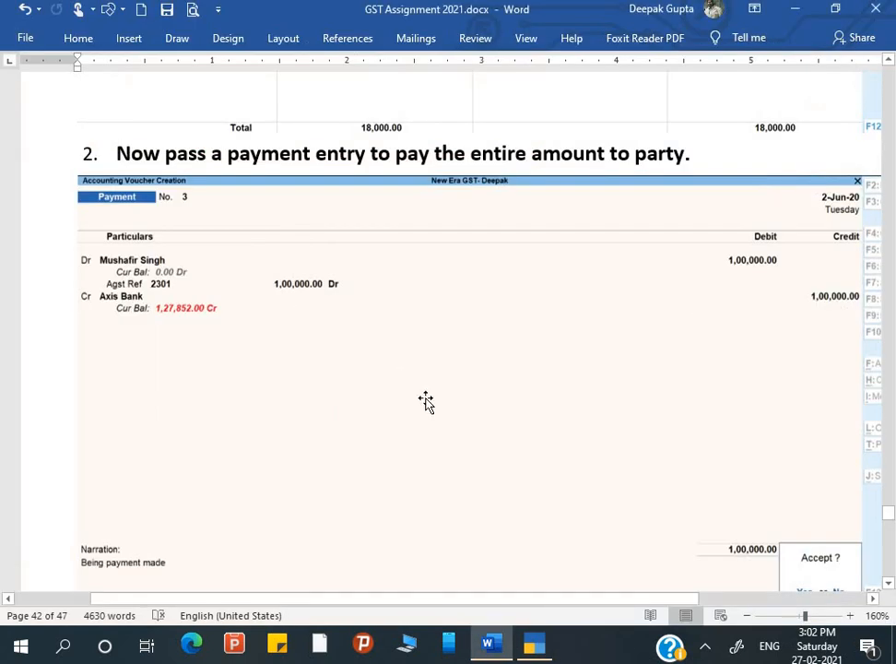
{"action": "scroll", "coordinate": [433, 406], "scroll_direction": "down", "scroll_amount": 1}
{"action": "scroll", "coordinate": [368, 365], "scroll_direction": "down", "scroll_amount": 5}
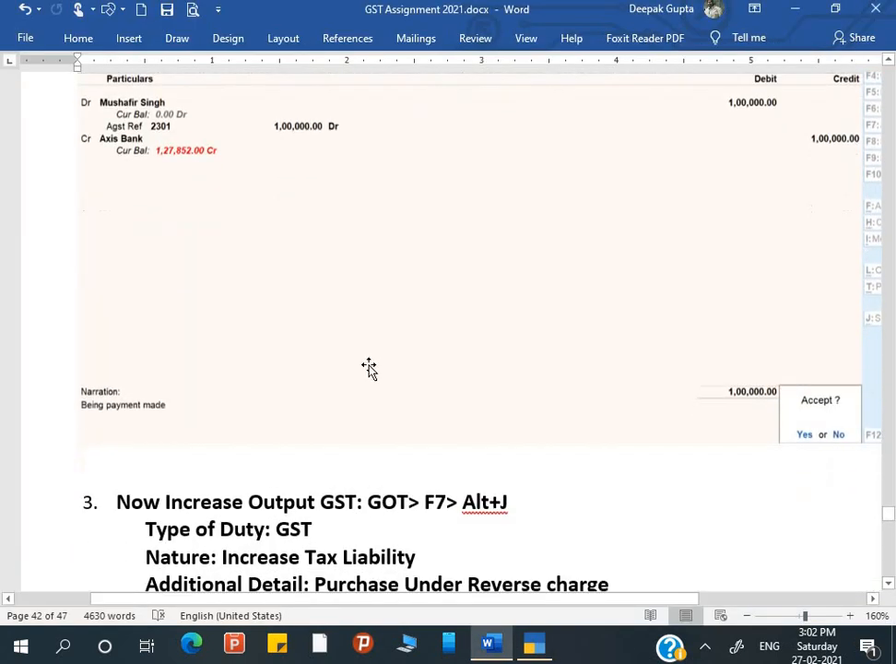
{"action": "scroll", "coordinate": [370, 365], "scroll_direction": "down", "scroll_amount": 2}
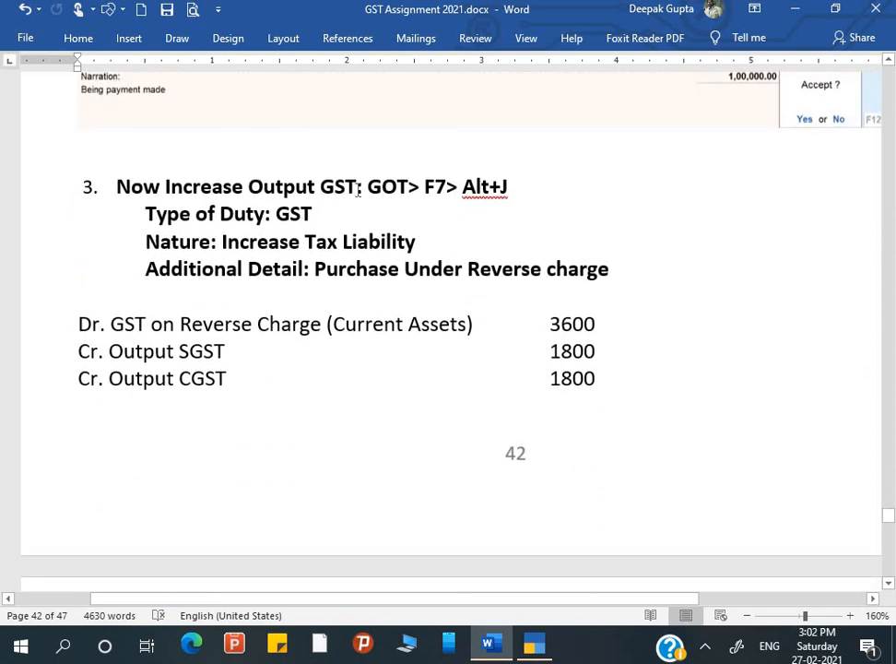
{"action": "key", "text": "alt+Tab"}
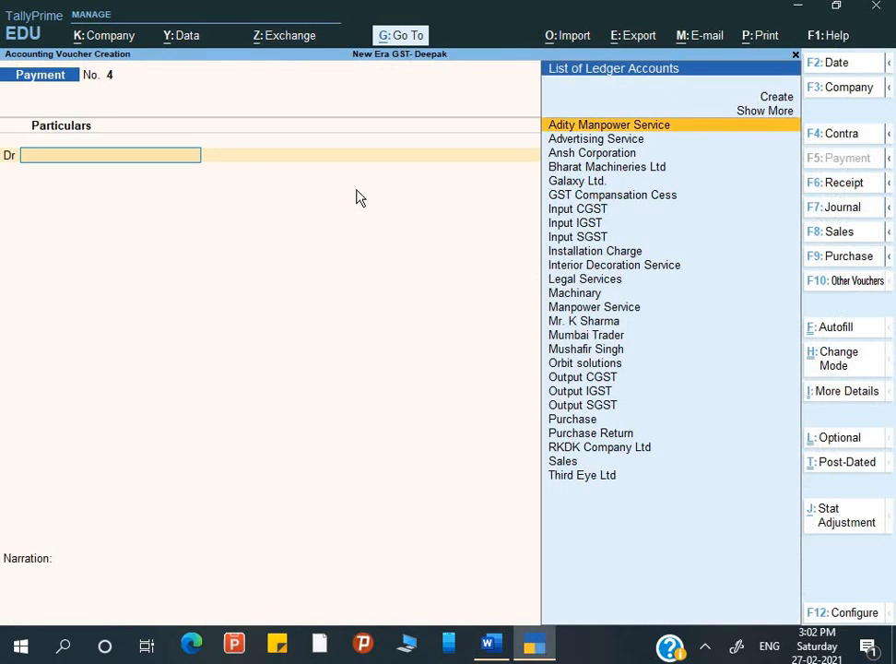
{"action": "key", "text": "Escape"}
{"action": "key", "text": "Escape"}
{"action": "key", "text": "Escape"}
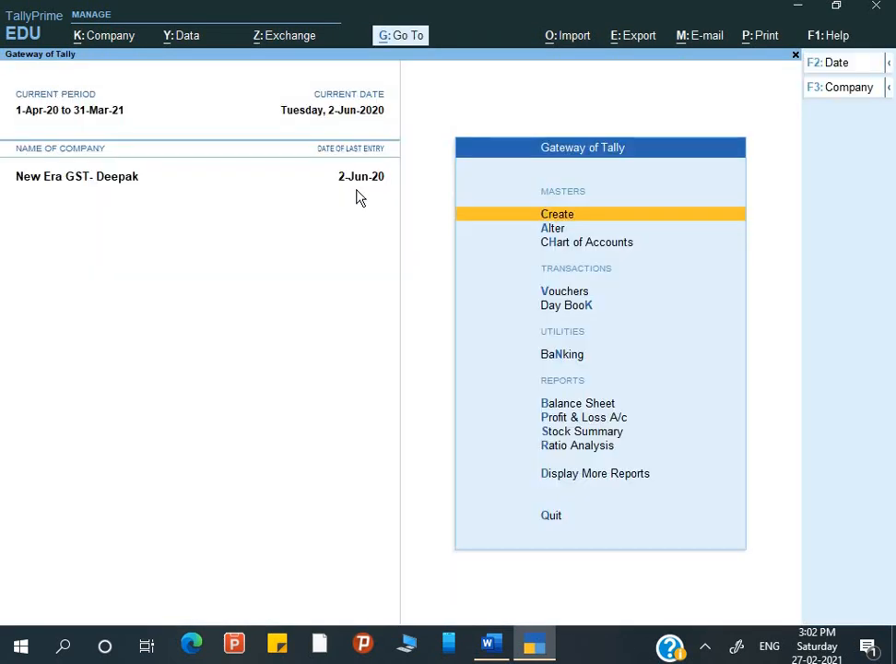
{"action": "key", "text": "Up"}
{"action": "key", "text": "Up"}
{"action": "key", "text": "Up"}
{"action": "key", "text": "Up"}
{"action": "key", "text": "Up"}
{"action": "key", "text": "Up"}
{"action": "key", "text": "Return"}
{"action": "key", "text": "Down"}
{"action": "key", "text": "Down"}
{"action": "key", "text": "Down"}
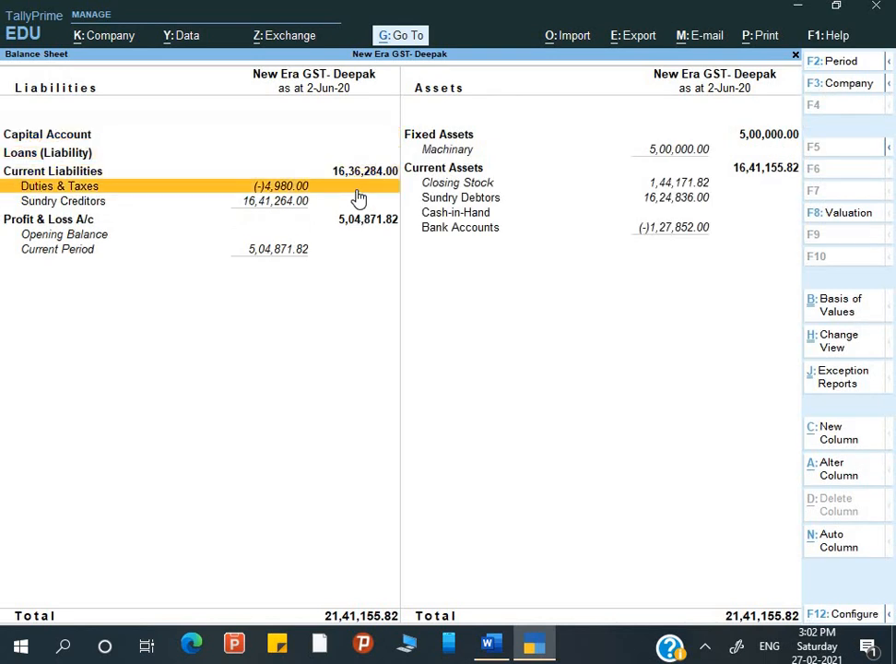
{"action": "key", "text": "Return"}
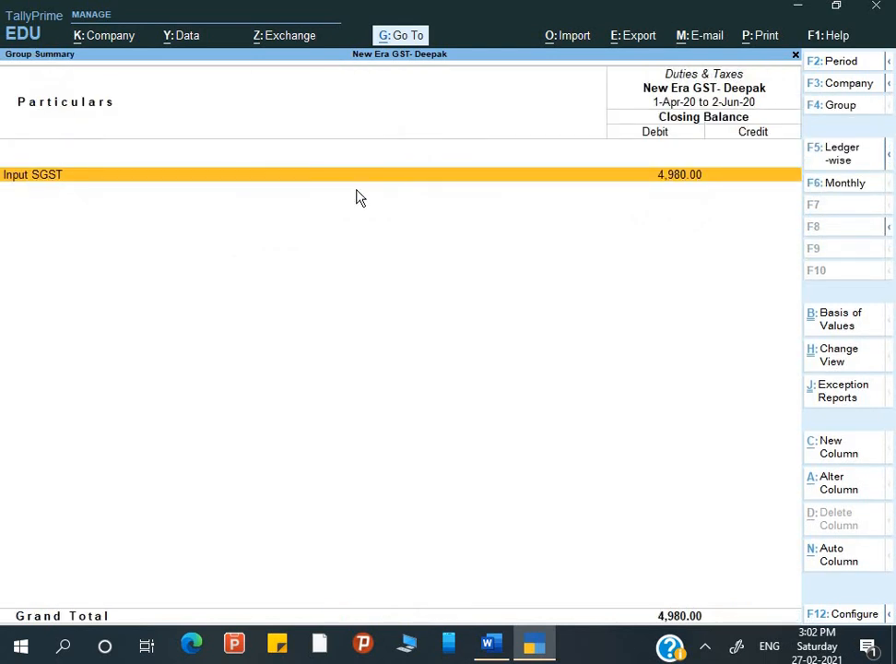
{"action": "key", "text": "Escape"}
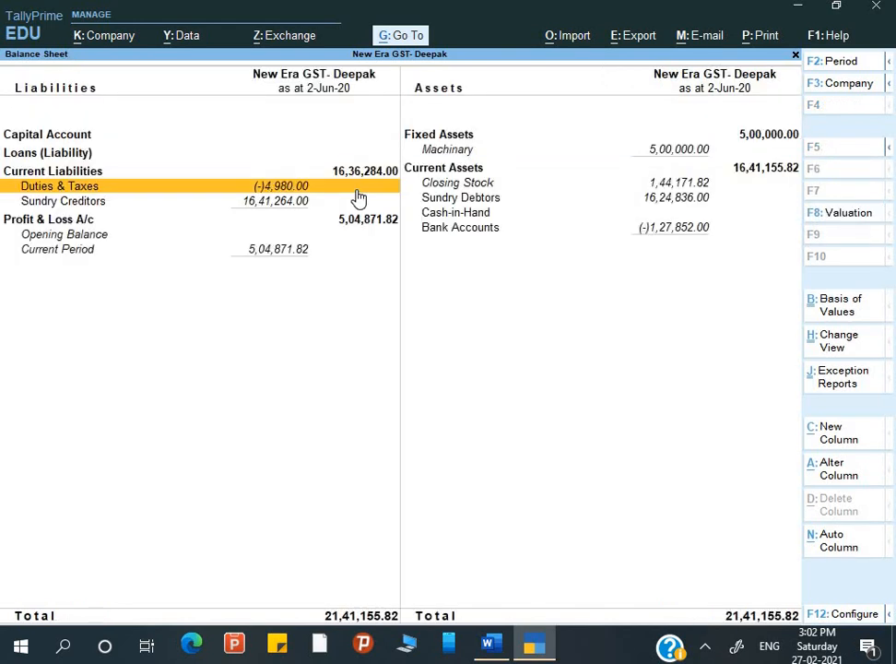
{"action": "key", "text": "Escape"}
{"action": "key", "text": "Escape"}
{"action": "key", "text": "Escape"}
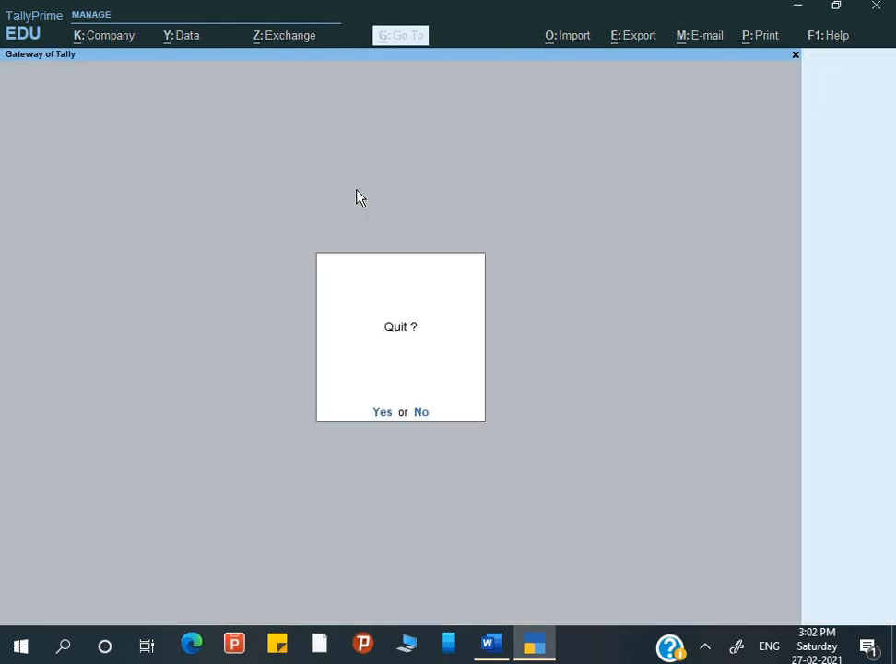
{"action": "key", "text": "Down"}
{"action": "key", "text": "Down"}
{"action": "key", "text": "Down"}
{"action": "key", "text": "Down"}
{"action": "key", "text": "Down"}
{"action": "key", "text": "Down"}
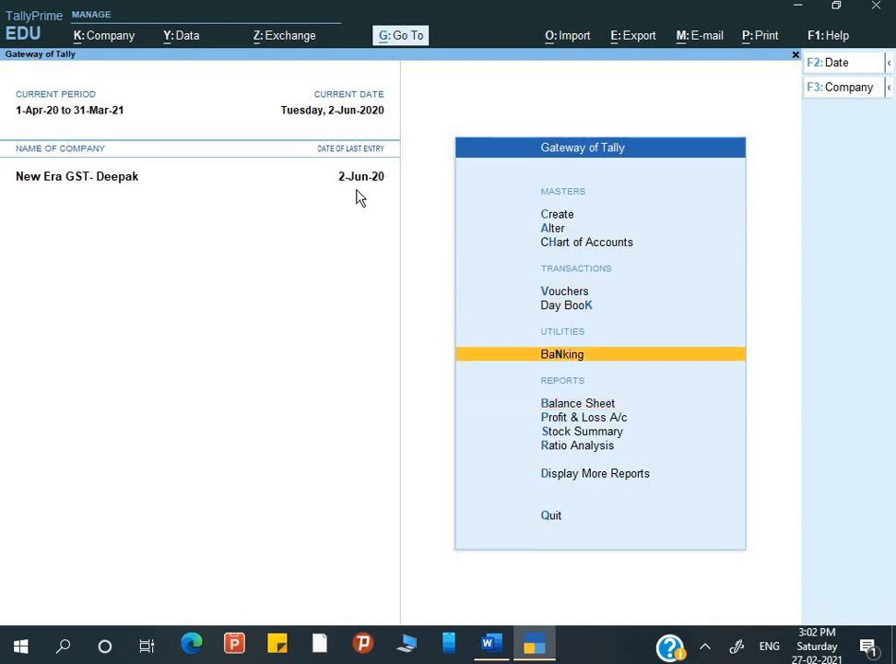
{"action": "key", "text": "Up"}
{"action": "key", "text": "Up"}
{"action": "key", "text": "alt+Tab"}
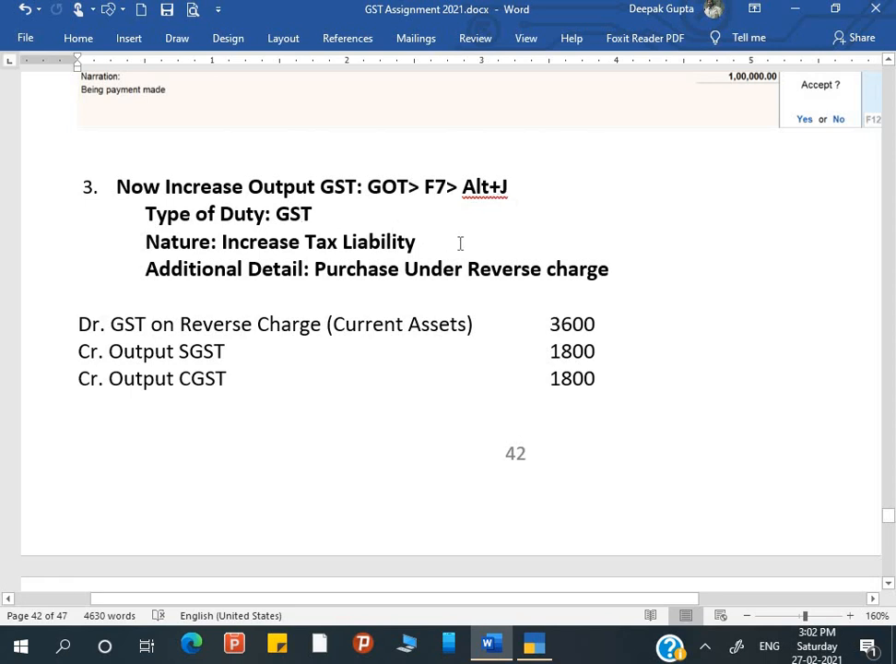
Change step 3's amounts in Word from 3600, 1800, 1800 to 36000, 18000, 18000.
{"action": "scroll", "coordinate": [368, 331], "scroll_direction": "down", "scroll_amount": 1}
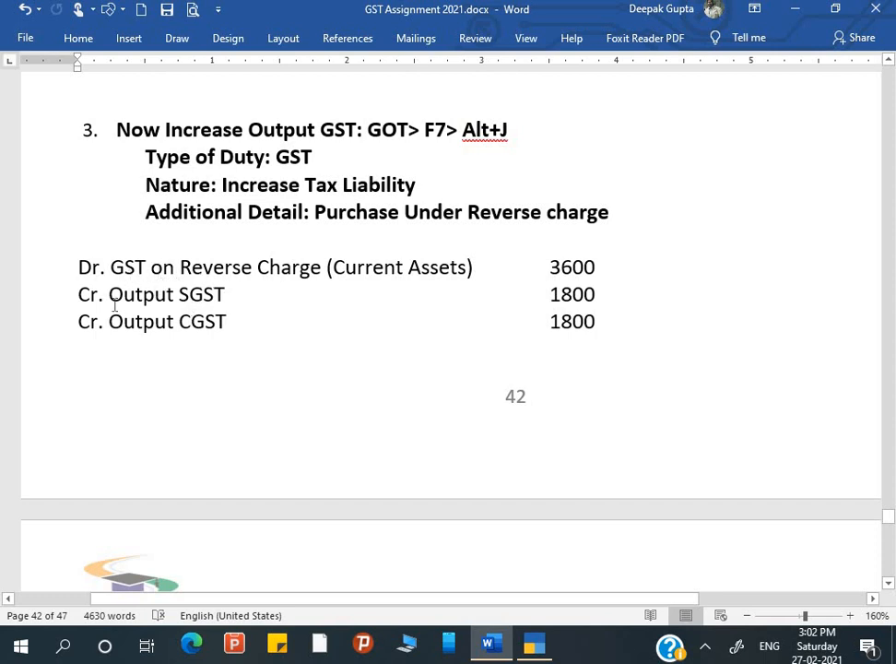
{"action": "left_click", "coordinate": [594, 267]}
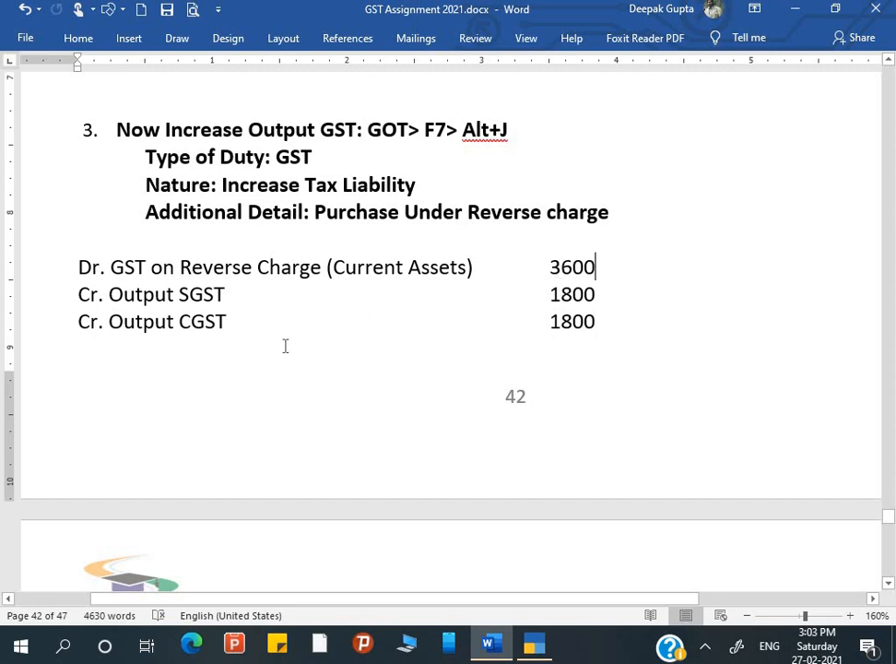
{"action": "type", "text": "0"}
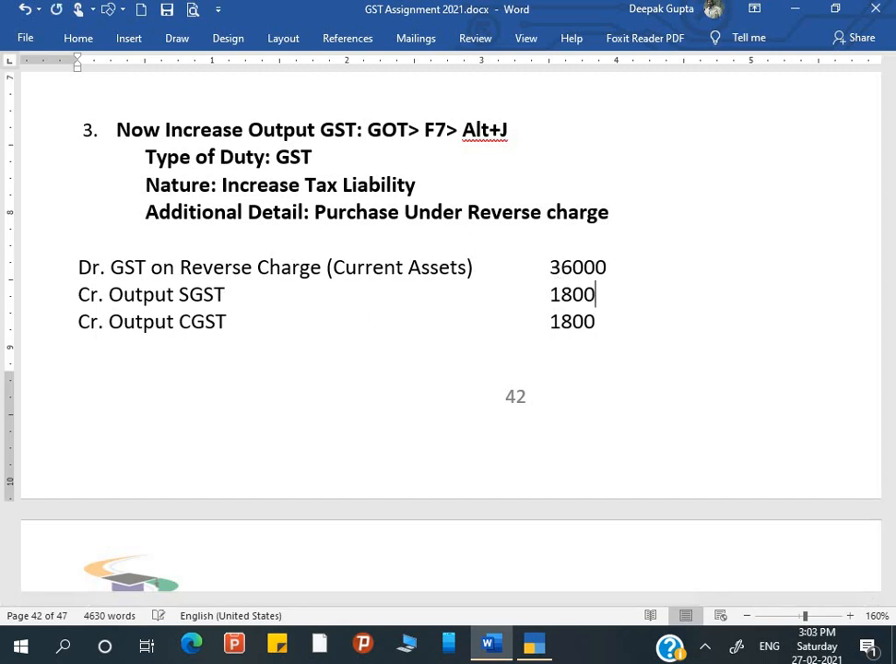
{"action": "key", "text": "Down"}
{"action": "type", "text": "0"}
{"action": "key", "text": "Down"}
{"action": "type", "text": "0"}
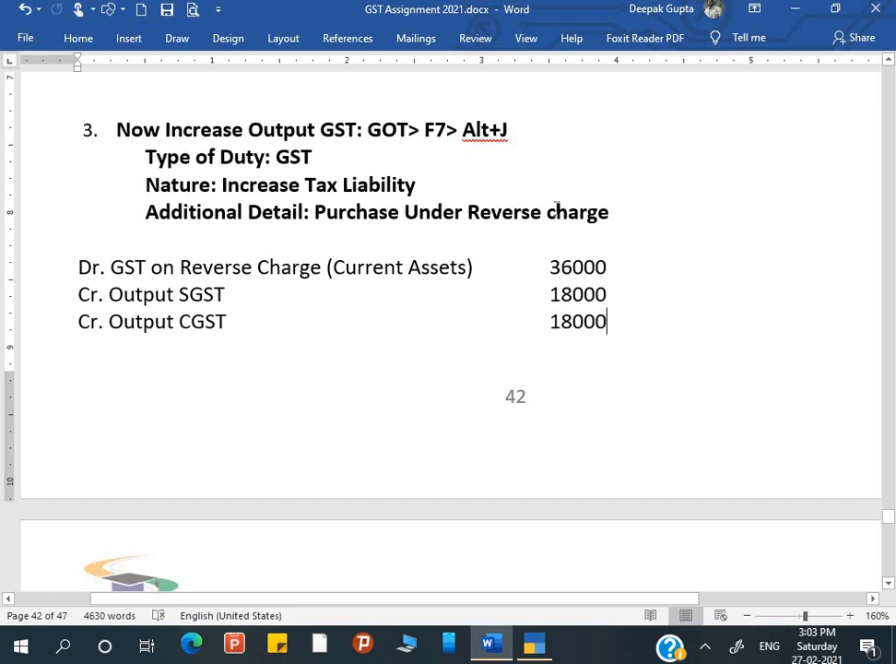
{"action": "key", "text": "alt+Tab"}
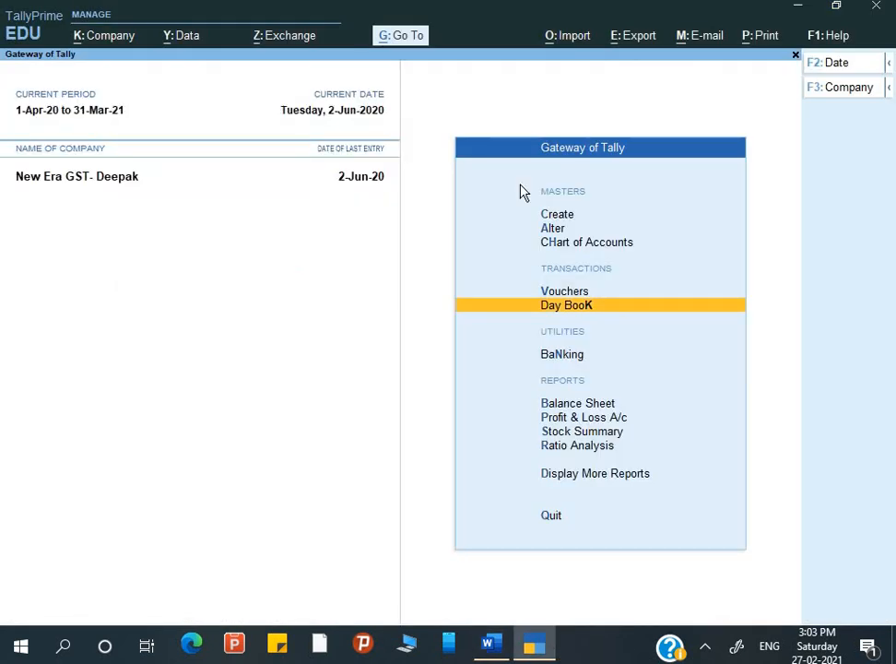
Start a Journal with GST stat adjustment: Increase of Tax Liability, Purchase under reverse charge.
{"action": "key", "text": "Up"}
{"action": "key", "text": "Return"}
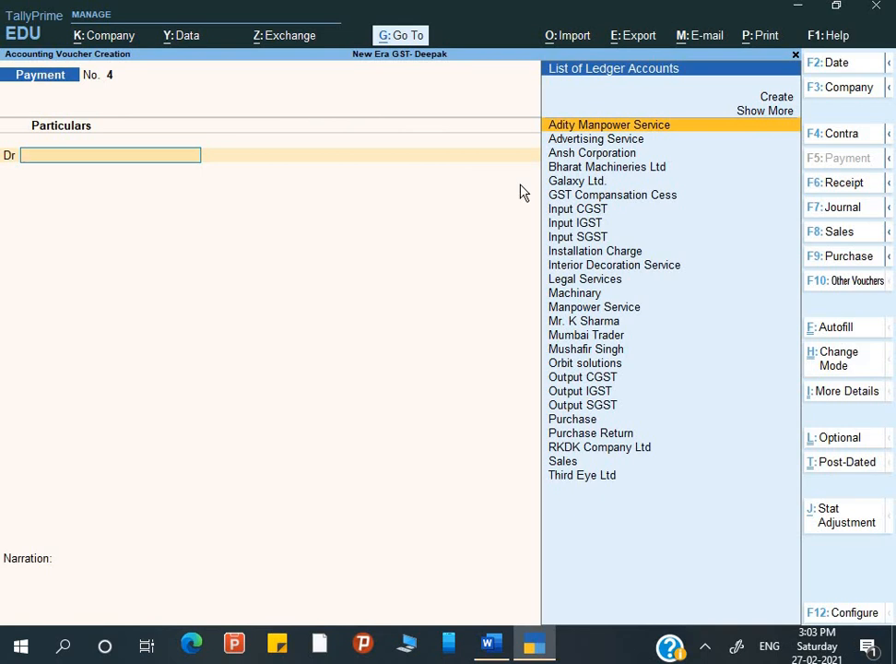
{"action": "key", "text": "F7"}
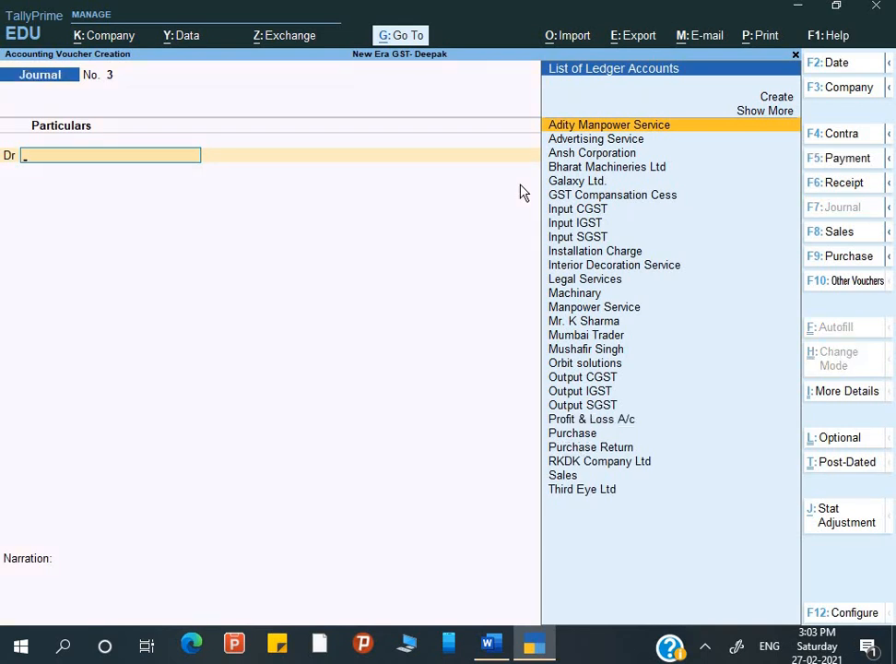
{"action": "left_click", "coordinate": [853, 522]}
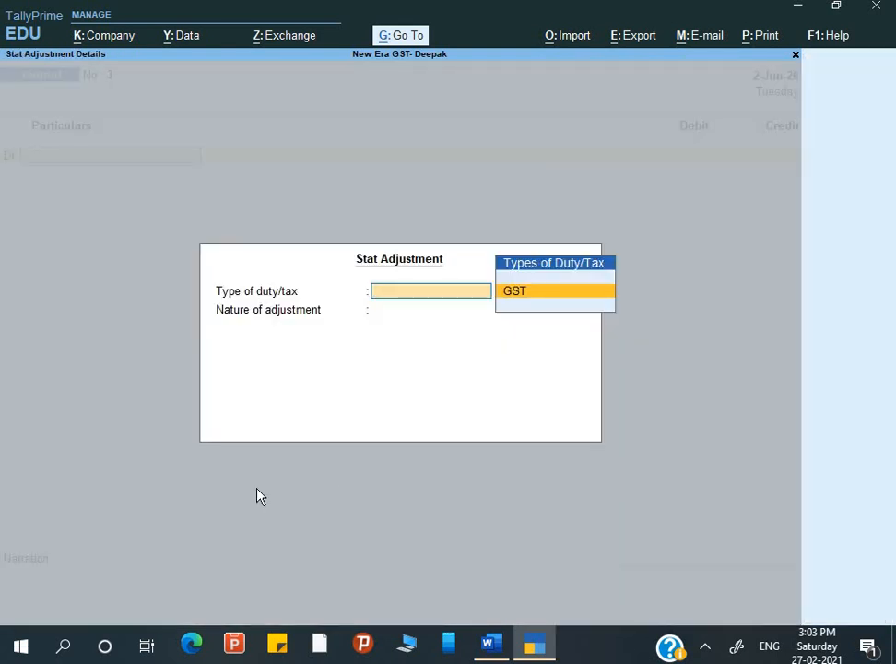
{"action": "key", "text": "Return"}
{"action": "key", "text": "Down"}
{"action": "key", "text": "Down"}
{"action": "key", "text": "Down"}
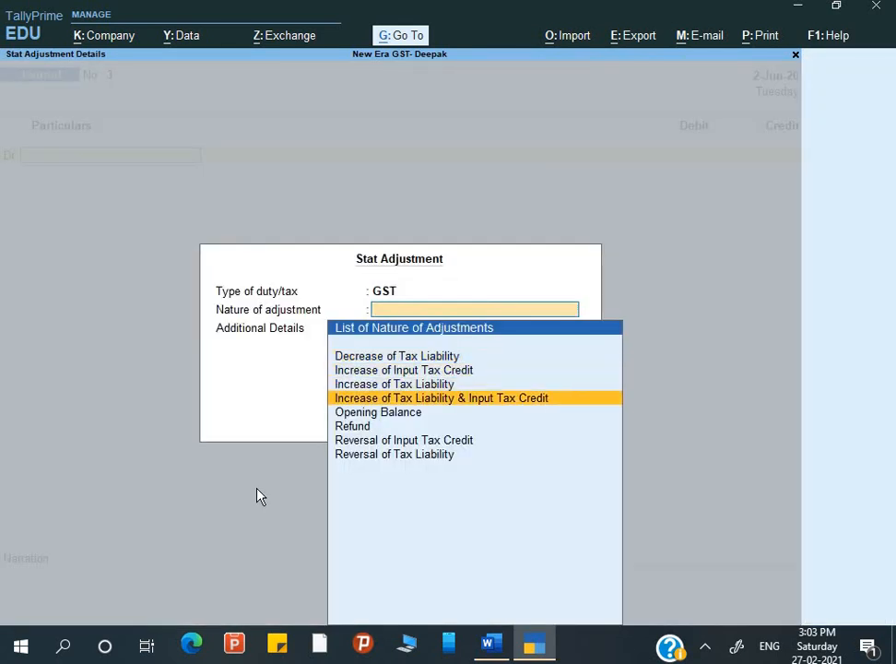
{"action": "key", "text": "Up"}
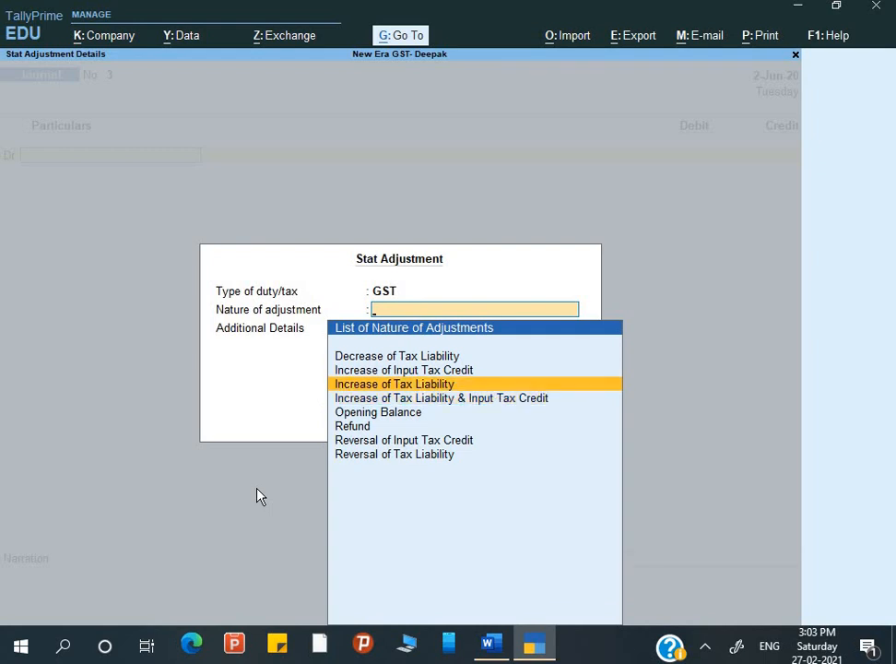
{"action": "key", "text": "Return"}
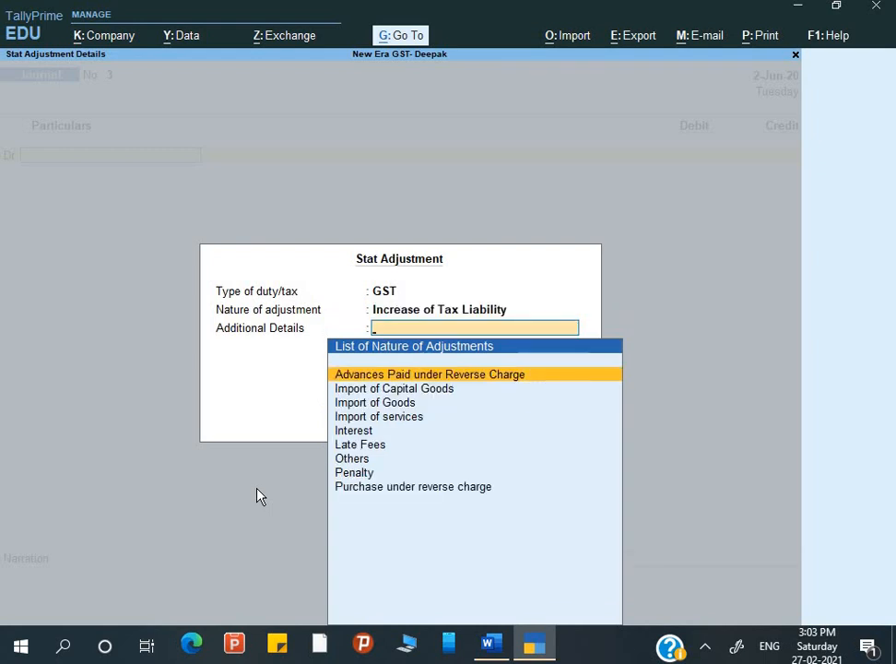
{"action": "key", "text": "Down"}
{"action": "key", "text": "Down"}
{"action": "key", "text": "Down"}
{"action": "key", "text": "Down"}
{"action": "key", "text": "Down"}
{"action": "key", "text": "Down"}
{"action": "key", "text": "Down"}
{"action": "key", "text": "Down"}
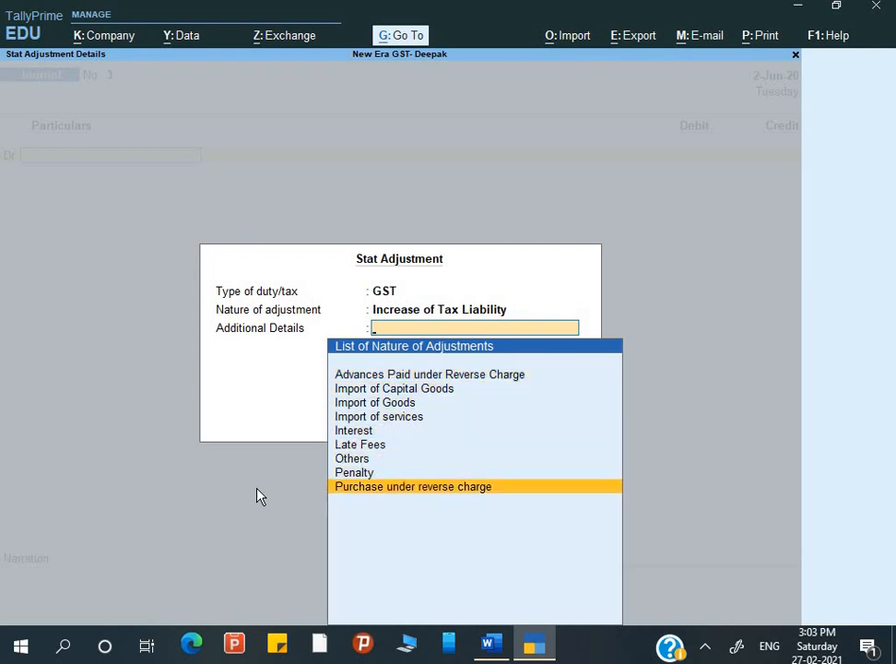
{"action": "key", "text": "Return"}
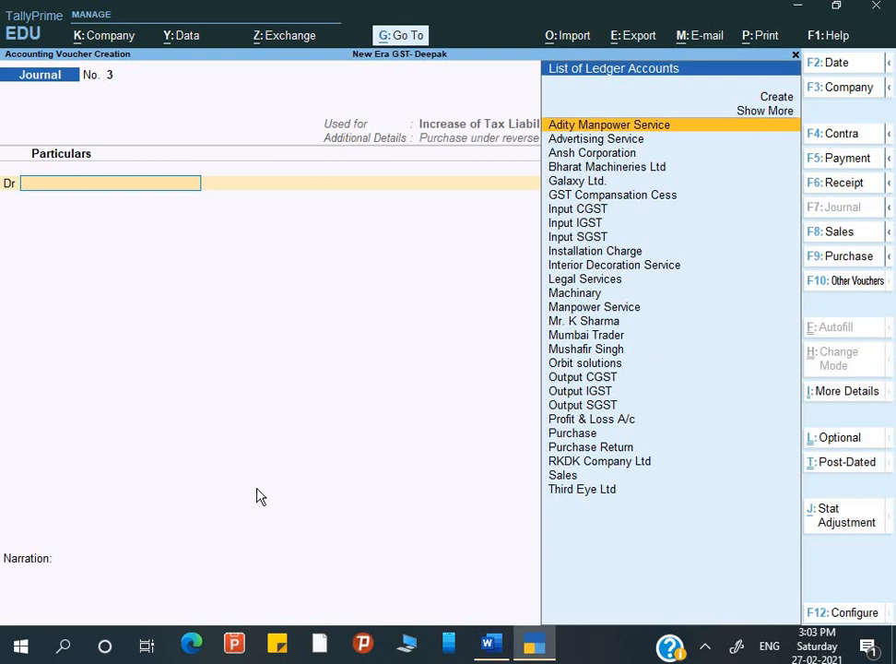
{"action": "key", "text": "alt+Tab"}
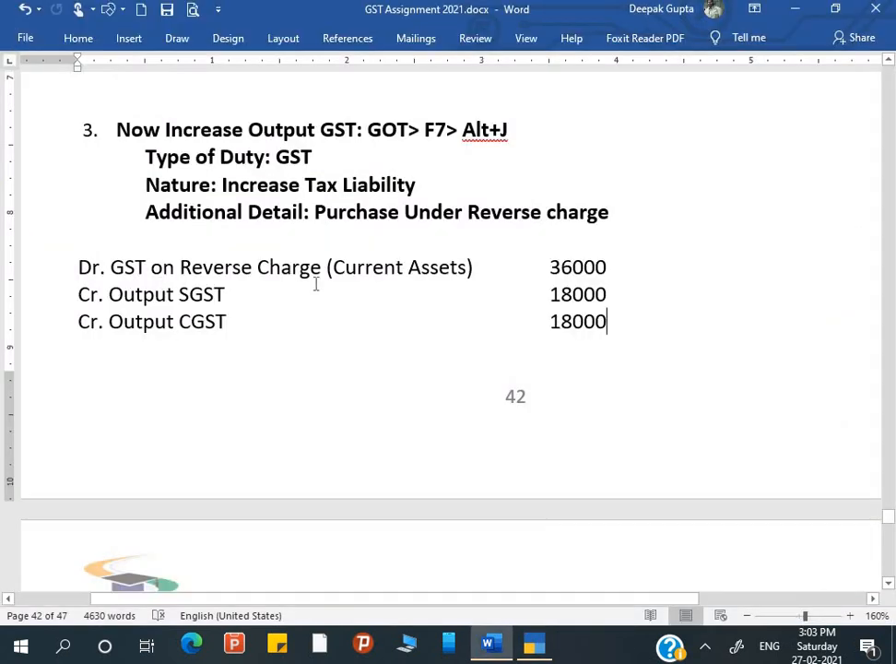
Create ledger 'GST on Reverse Charge' under Current Assets as the journal's debit account.
{"action": "key", "text": "alt+Tab"}
{"action": "key", "text": "alt+c"}
{"action": "type", "text": "GST"}
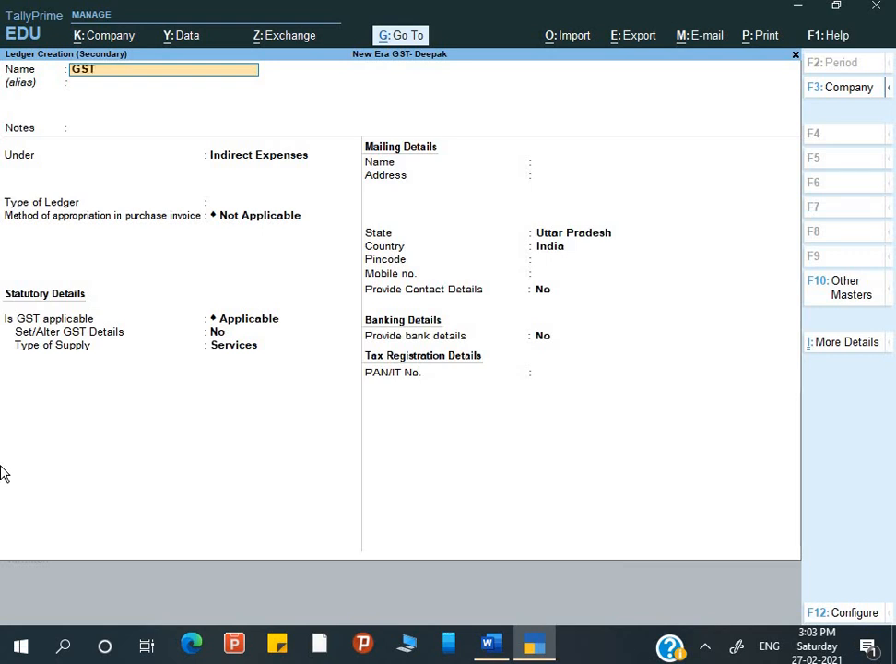
{"action": "type", "text": " on Reverse Charge"}
{"action": "key", "text": "Return"}
{"action": "key", "text": "Return"}
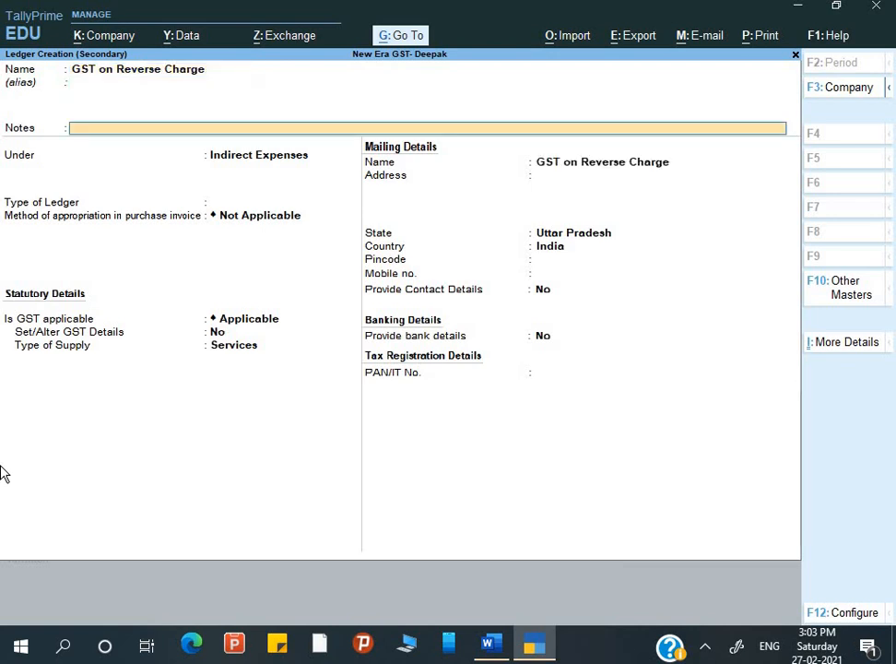
{"action": "key", "text": "Return"}
{"action": "type", "text": "C"}
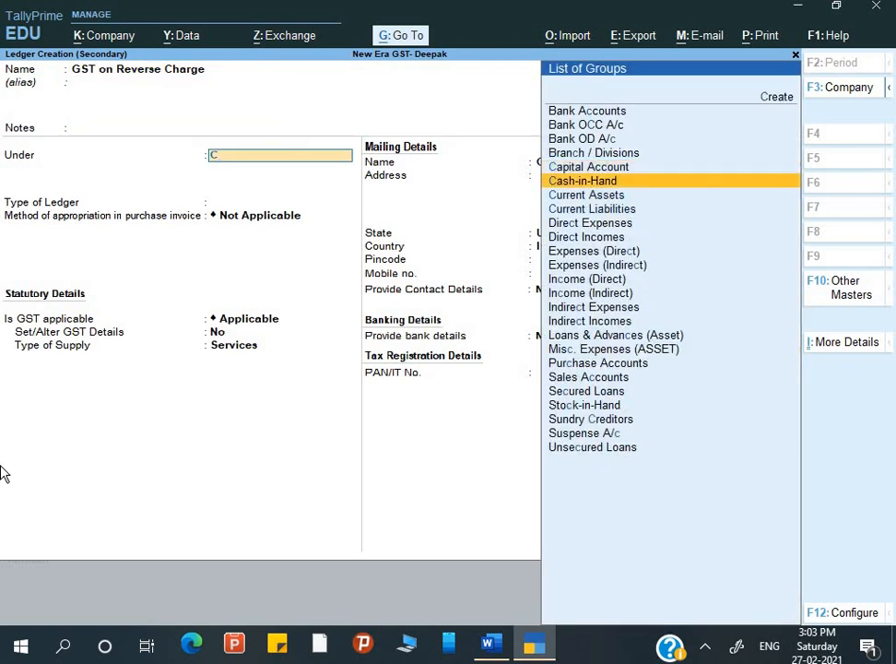
{"action": "key", "text": "Return"}
{"action": "key", "text": "Return"}
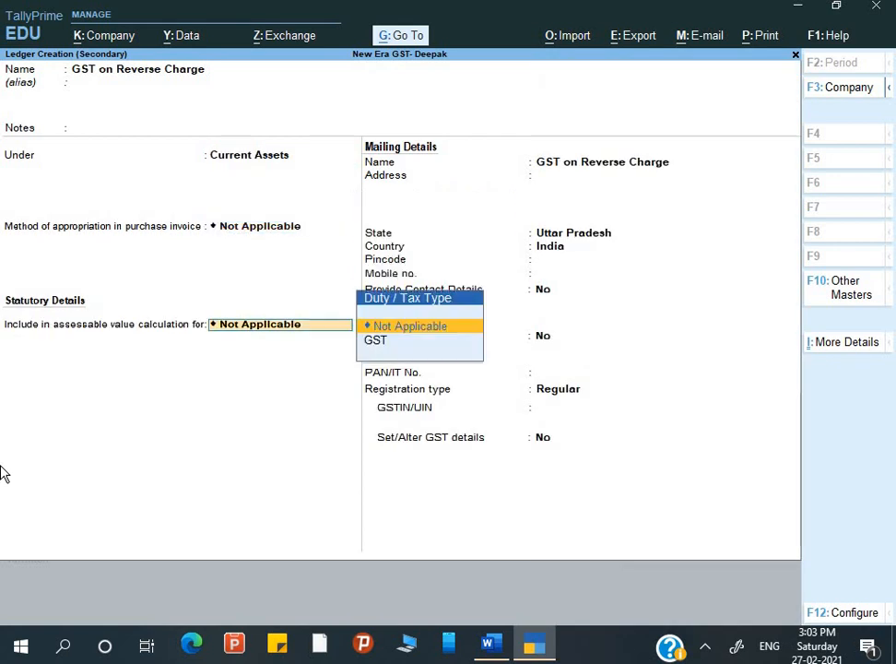
{"action": "key", "text": "Return"}
{"action": "key", "text": "ctrl+a"}
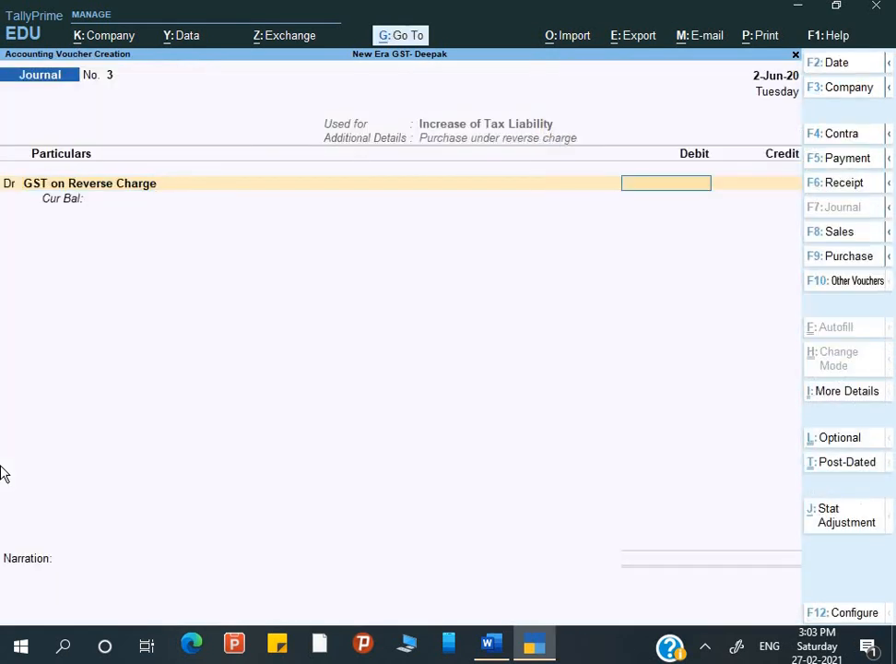
Debit 18,000 and credit Output CGST 9,000 at 9% on 18,000.00 taxable value.
{"action": "type", "text": "18000"}
{"action": "key", "text": "Return"}
{"action": "key", "text": "Return"}
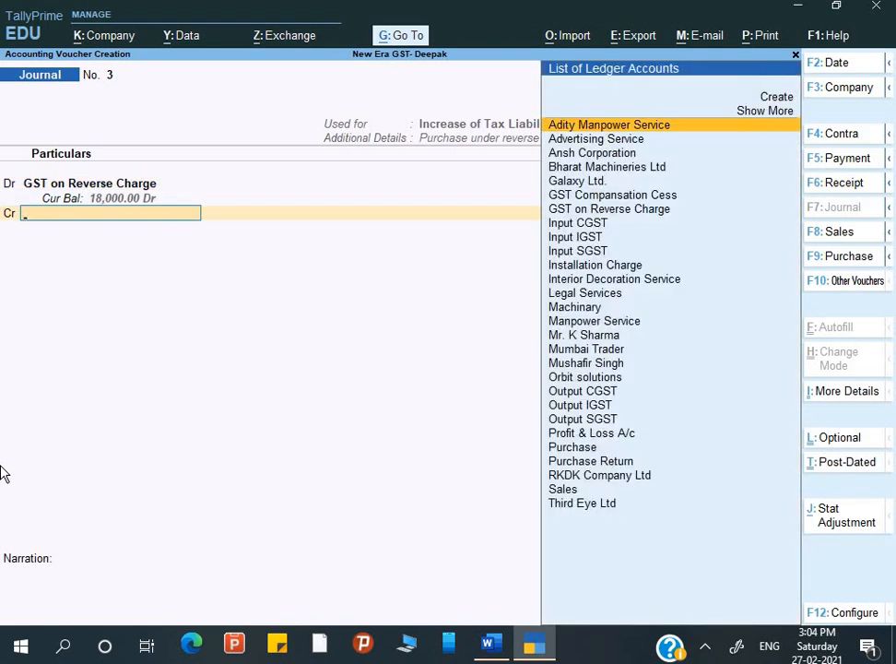
{"action": "type", "text": "O"}
{"action": "key", "text": "Down"}
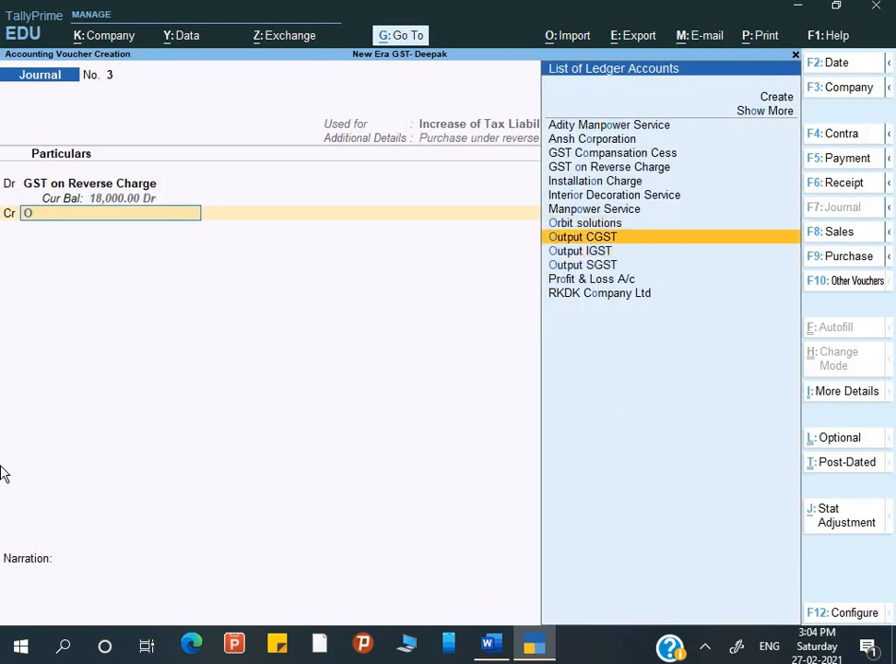
{"action": "key", "text": "Return"}
{"action": "type", "text": "9"}
{"action": "key", "text": "Return"}
{"action": "type", "text": "18,000.0"}
{"action": "type", "text": "0"}
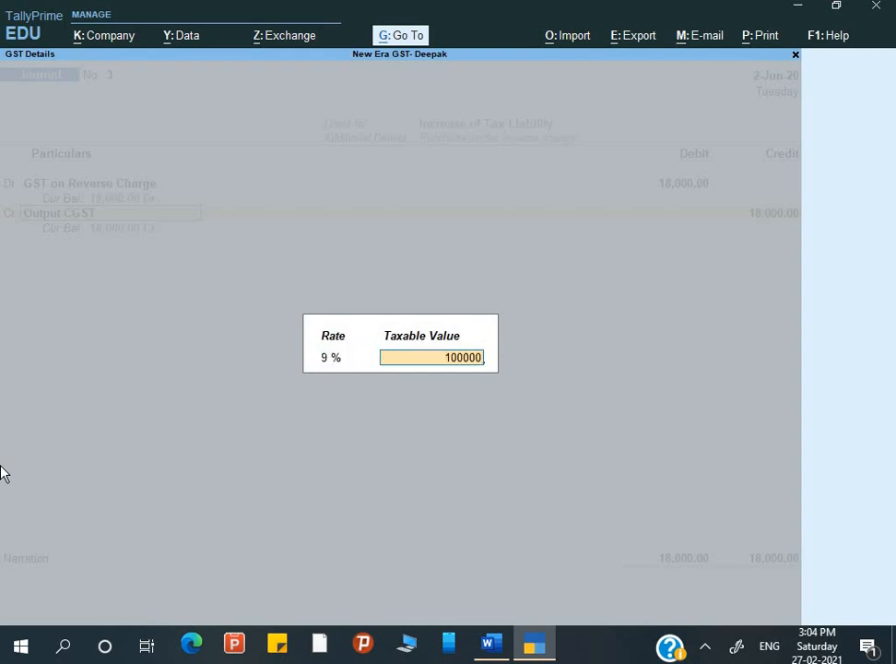
{"action": "key", "text": "Return"}
{"action": "type", "text": "9000"}
{"action": "key", "text": "Return"}
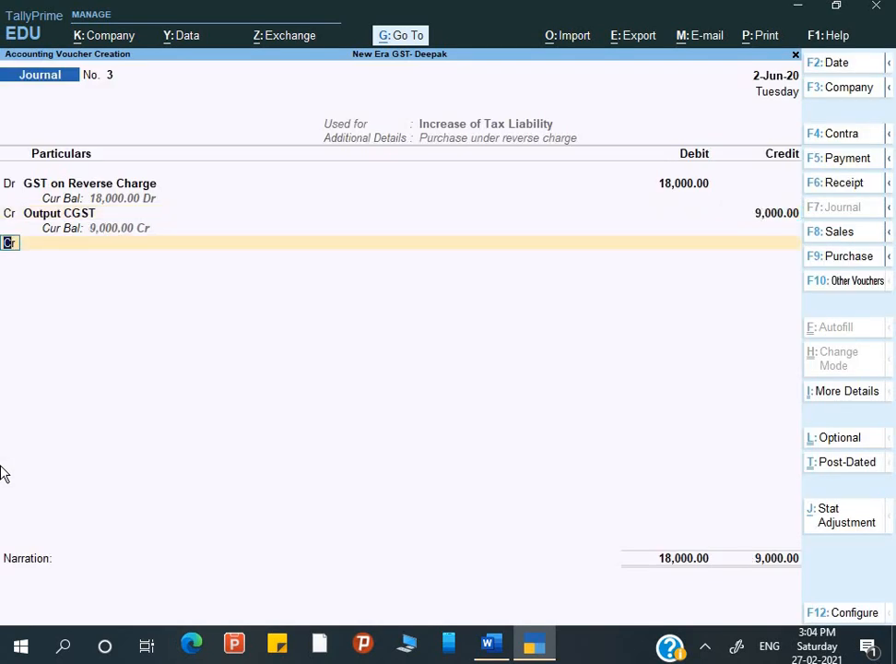
Credit Output SGST 9,000 at the 9% rate.
{"action": "key", "text": "Return"}
{"action": "type", "text": "i"}
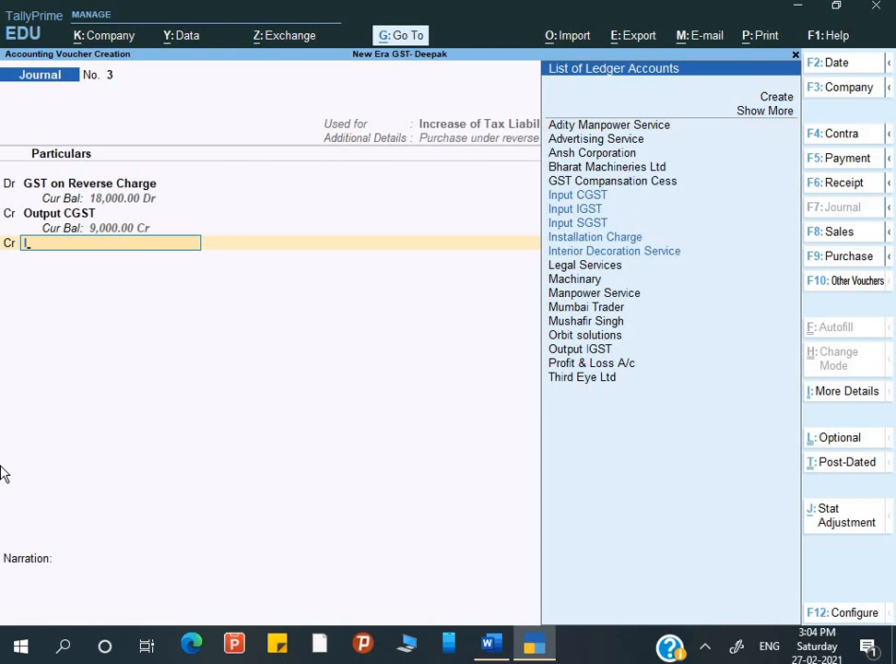
{"action": "key", "text": "BackSpace"}
{"action": "type", "text": "O"}
{"action": "key", "text": "Down"}
{"action": "key", "text": "Down"}
{"action": "key", "text": "Down"}
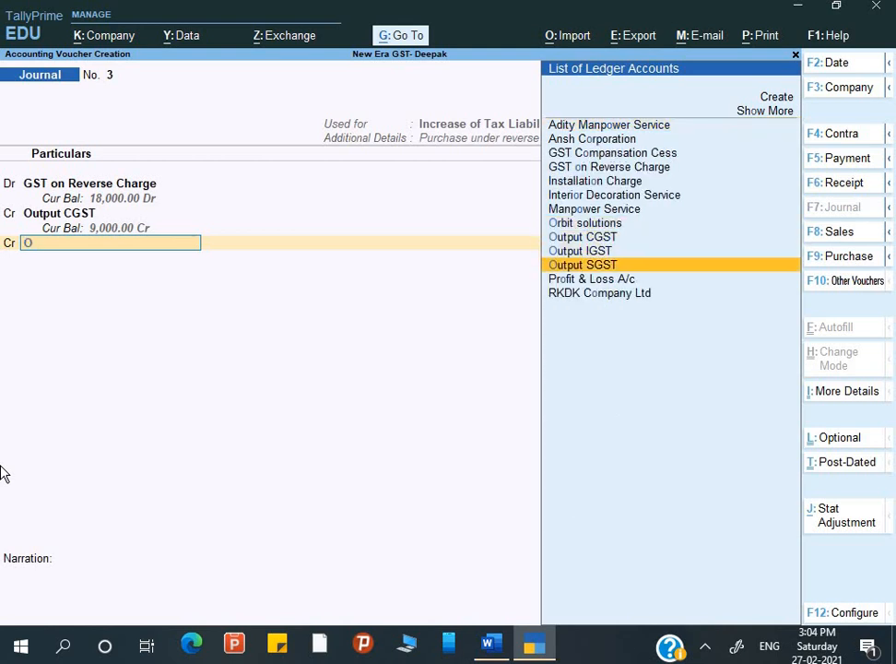
{"action": "key", "text": "Return"}
{"action": "key", "text": "Return"}
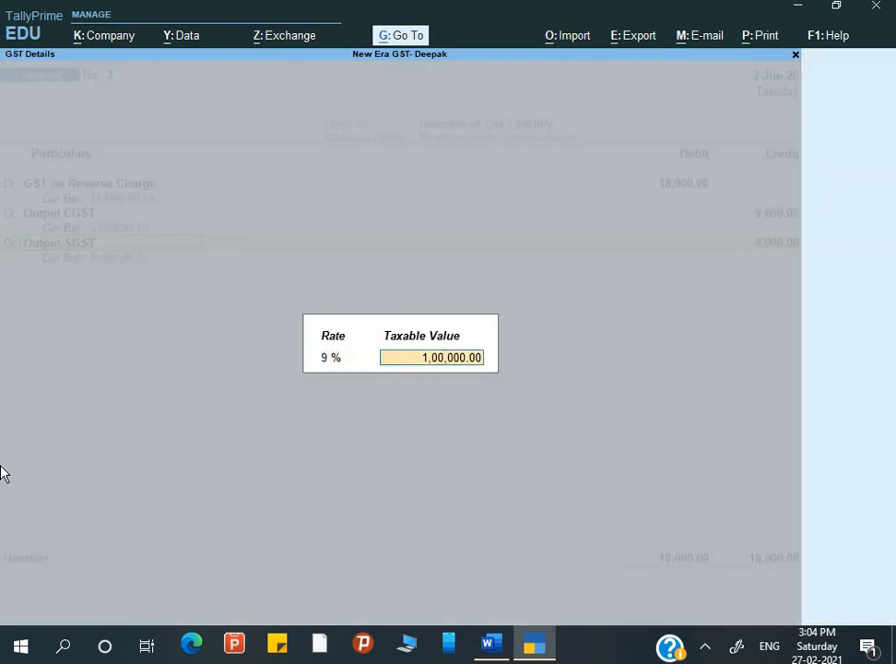
{"action": "key", "text": "Return"}
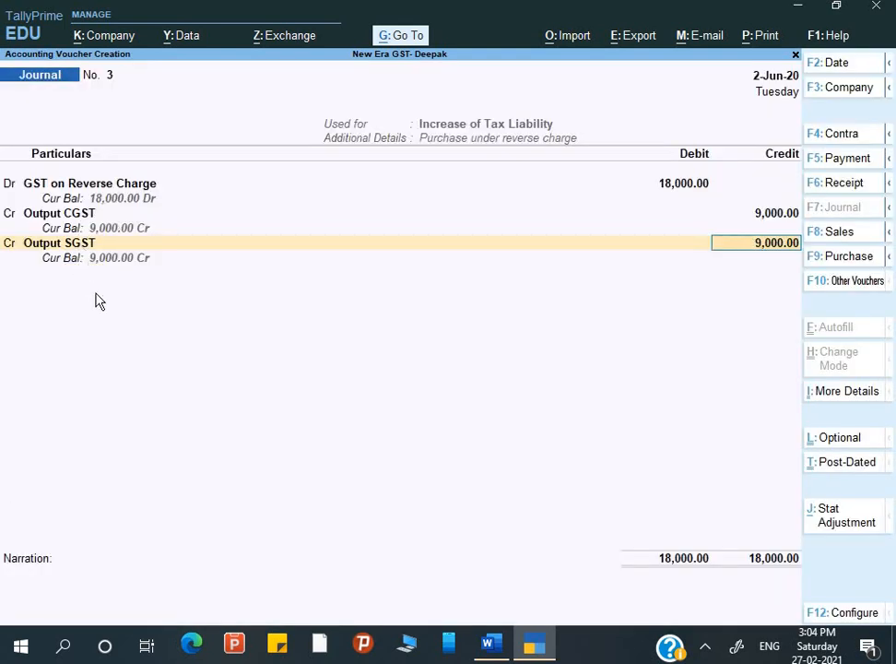
{"action": "key", "text": "Return"}
Add the narration, save Journal No. 3 and close the blank Journal No. 4.
{"action": "type", "text": "Be"}
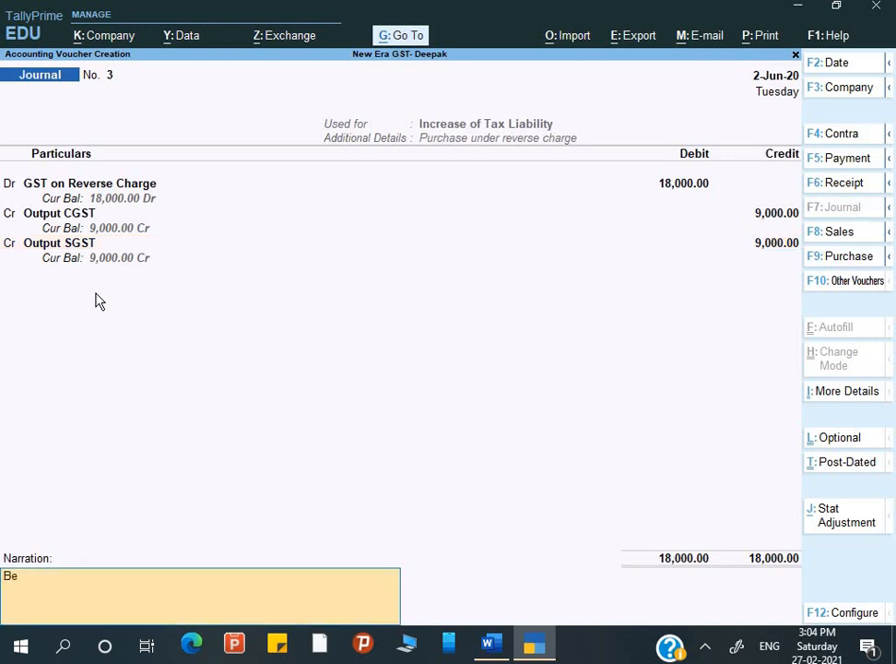
{"action": "type", "text": "ing Ou"}
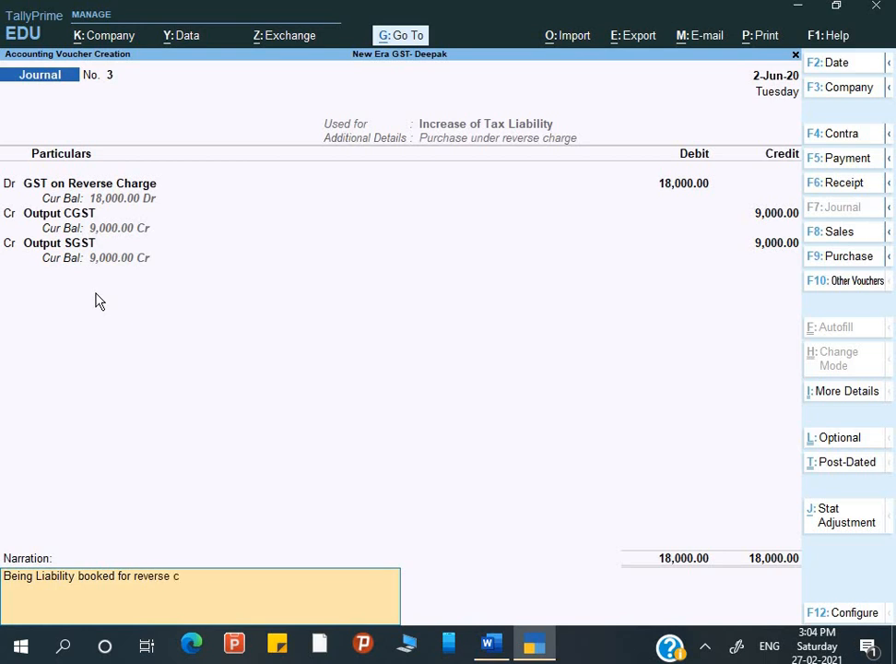
{"action": "type", "text": "ge supply"}
{"action": "key", "text": "Return"}
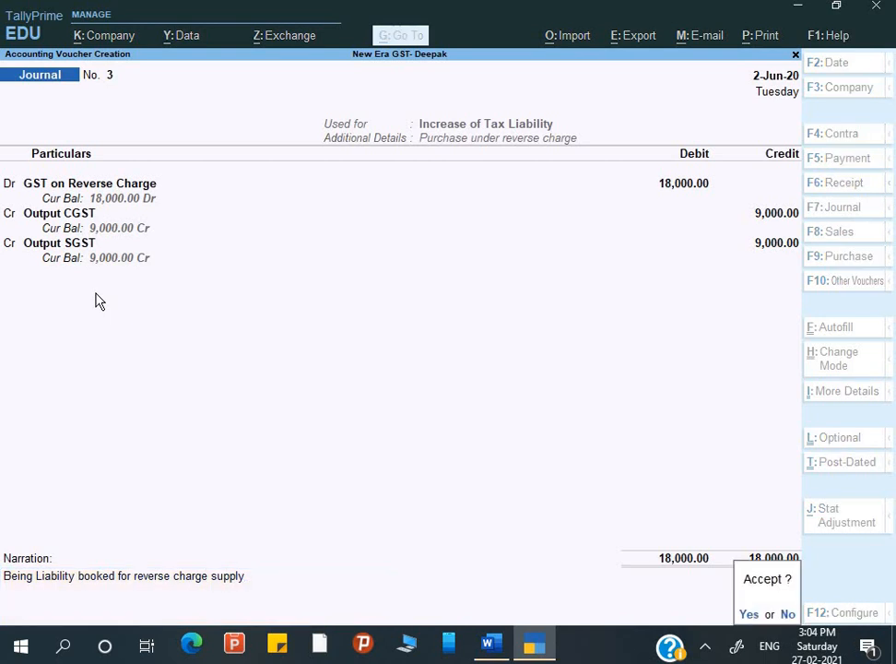
{"action": "key", "text": "y"}
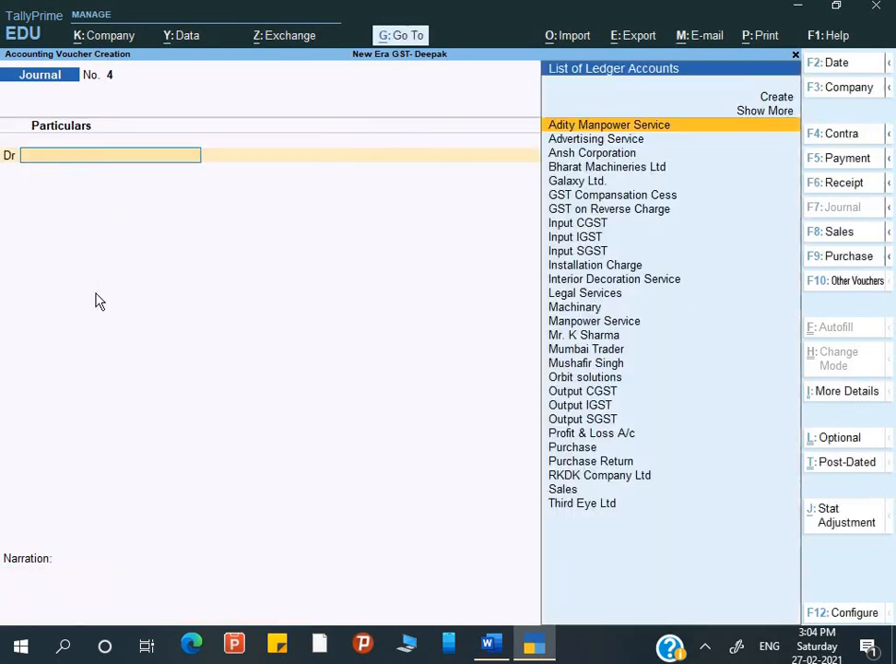
{"action": "key", "text": "Escape"}
{"action": "key", "text": "Escape"}
Return to Gateway of Tally and scroll through the guide's journal voucher and GSTR-2 screenshots.
{"action": "key", "text": "n"}
{"action": "key", "text": "Down"}
{"action": "key", "text": "Down"}
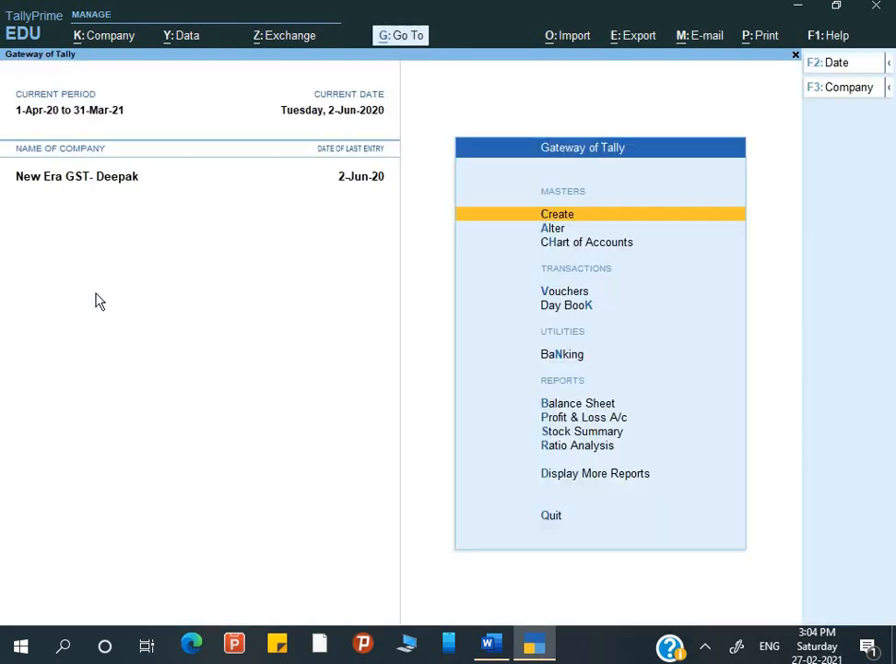
{"action": "key", "text": "Down"}
{"action": "key", "text": "Down"}
{"action": "key", "text": "Down"}
{"action": "key", "text": "Down"}
{"action": "key", "text": "Down"}
{"action": "key", "text": "alt+Tab"}
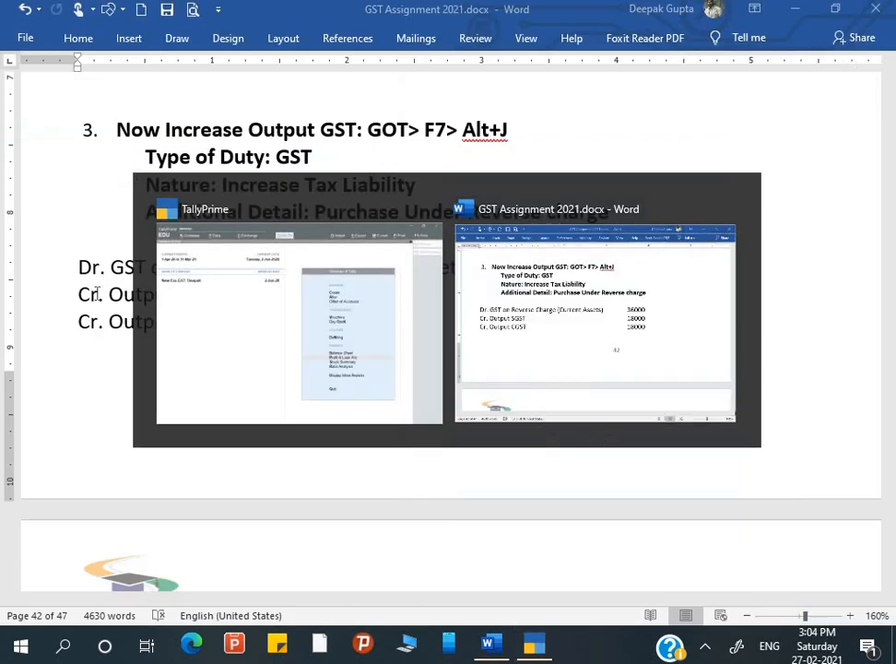
{"action": "scroll", "coordinate": [290, 262], "scroll_direction": "down", "scroll_amount": 1}
{"action": "scroll", "coordinate": [291, 263], "scroll_direction": "down", "scroll_amount": 5}
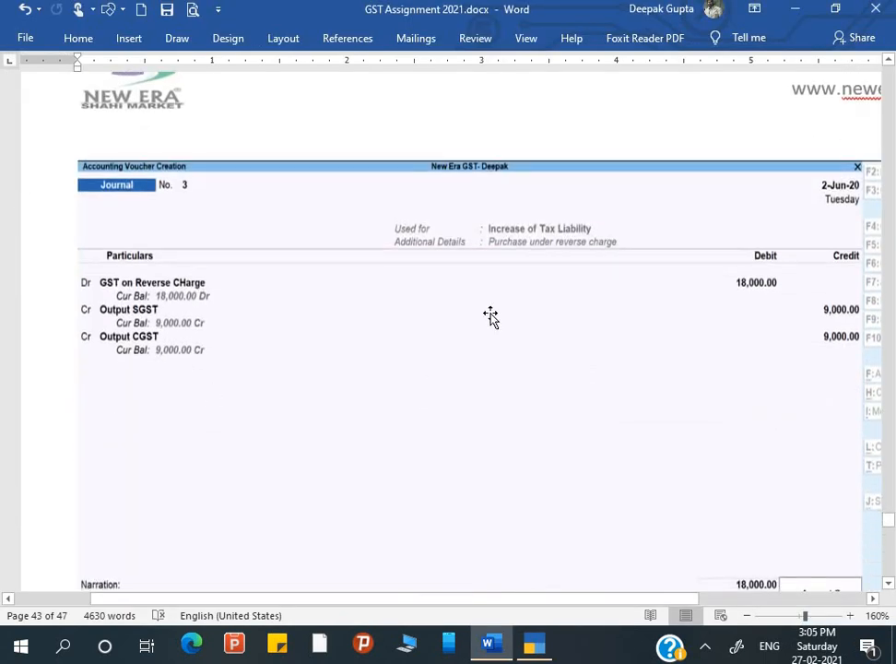
{"action": "scroll", "coordinate": [634, 360], "scroll_direction": "down", "scroll_amount": 2}
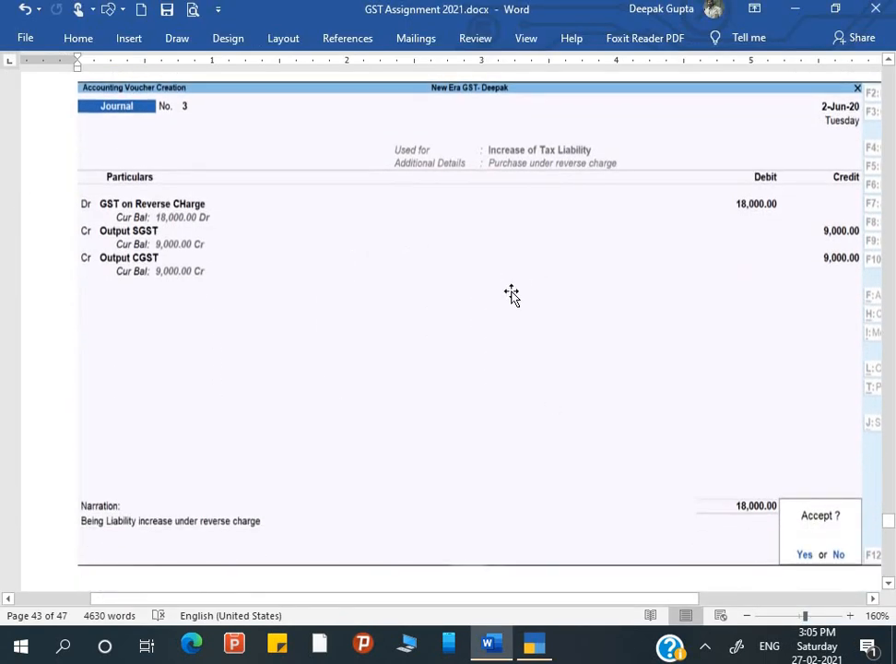
{"action": "scroll", "coordinate": [470, 398], "scroll_direction": "down", "scroll_amount": 3}
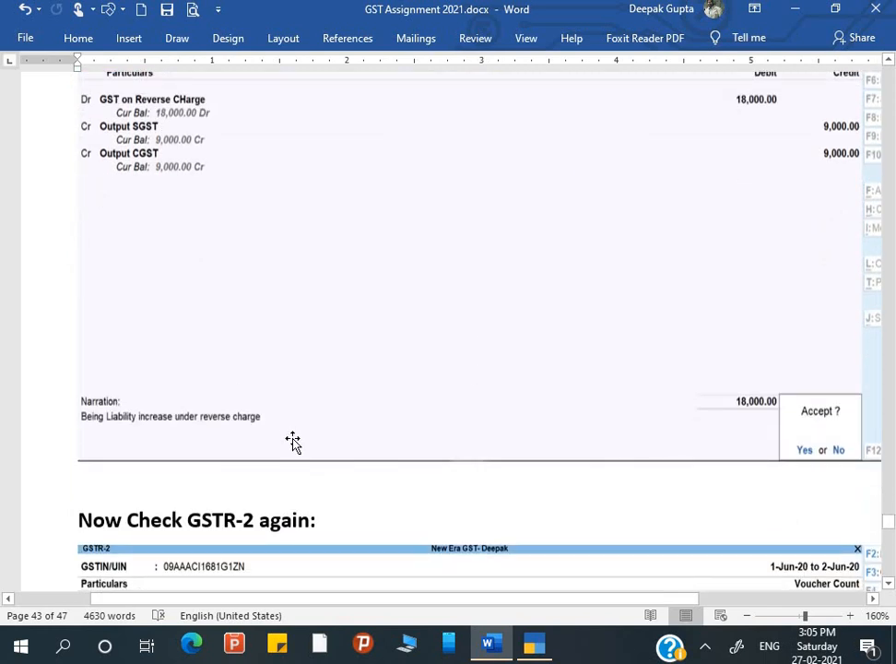
{"action": "scroll", "coordinate": [292, 440], "scroll_direction": "down", "scroll_amount": 9}
{"action": "scroll", "coordinate": [292, 441], "scroll_direction": "down", "scroll_amount": 2}
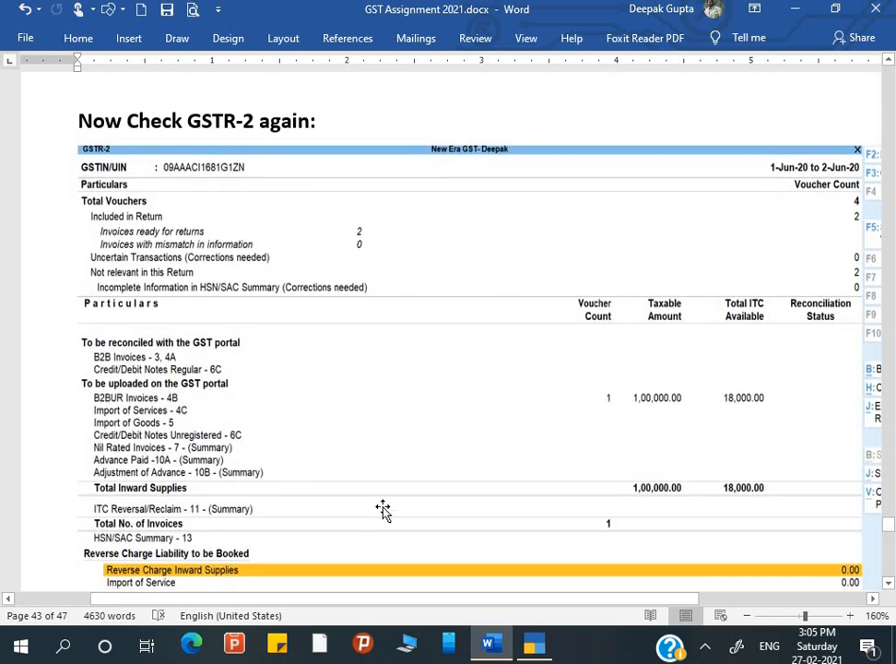
{"action": "scroll", "coordinate": [195, 475], "scroll_direction": "down", "scroll_amount": 2}
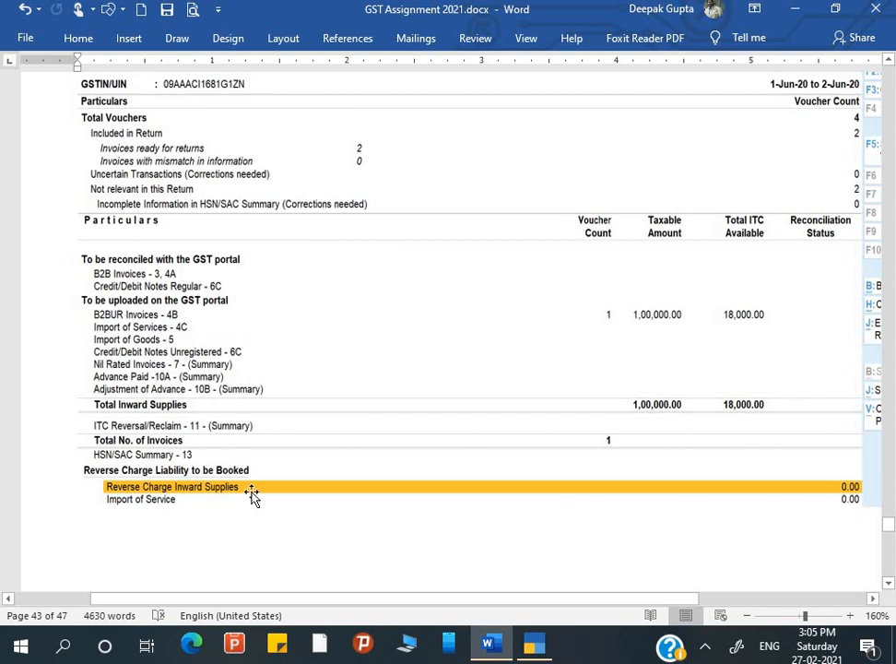
Recheck TallyPrime, re-review page 43's screenshots, then return to TallyPrime.
{"action": "key", "text": "alt+Tab"}
{"action": "key", "text": "alt+Tab"}
{"action": "scroll", "coordinate": [247, 479], "scroll_direction": "up", "scroll_amount": 15}
{"action": "scroll", "coordinate": [247, 480], "scroll_direction": "up", "scroll_amount": 15}
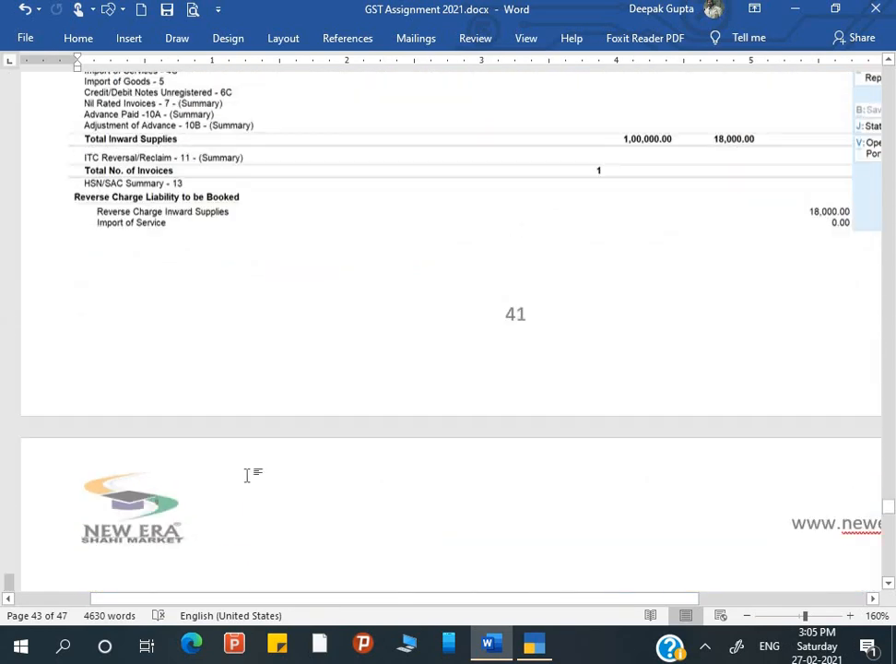
{"action": "scroll", "coordinate": [247, 474], "scroll_direction": "up", "scroll_amount": 5}
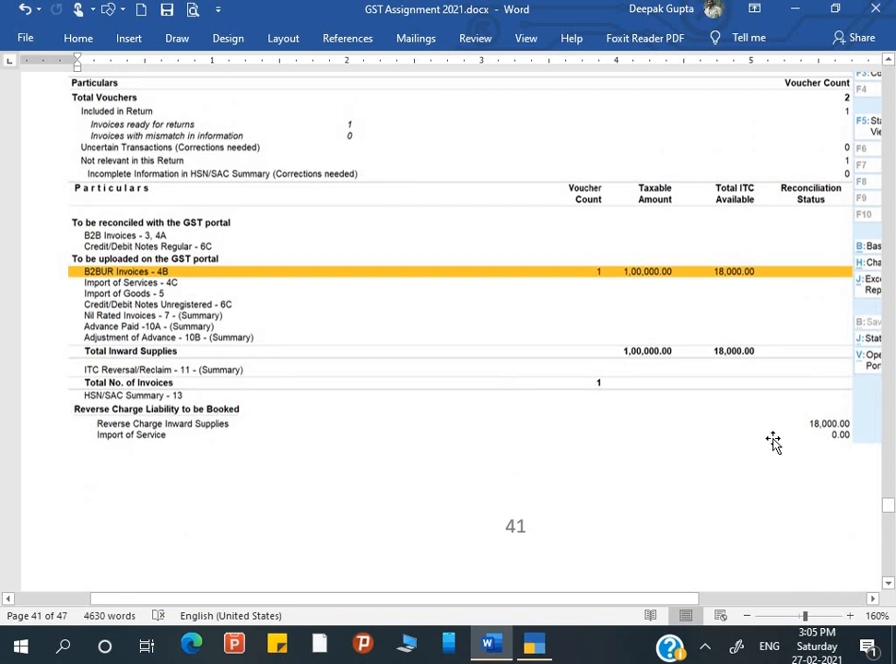
{"action": "scroll", "coordinate": [681, 542], "scroll_direction": "down", "scroll_amount": 15}
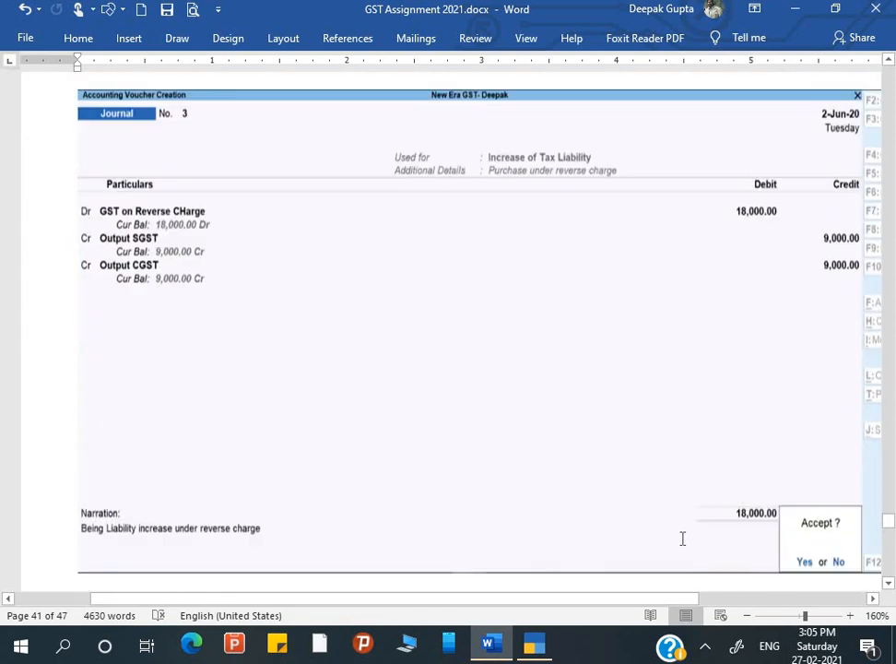
{"action": "scroll", "coordinate": [681, 540], "scroll_direction": "down", "scroll_amount": 10}
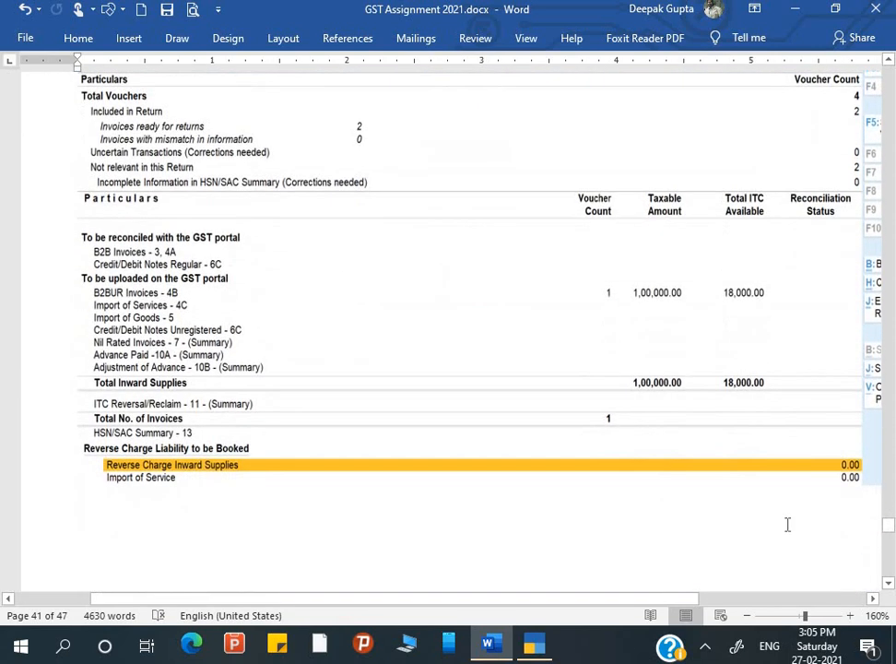
{"action": "key", "text": "alt+Tab"}
Open the GSTR-2 report from More Reports > GST Reports.
{"action": "key", "text": "Down"}
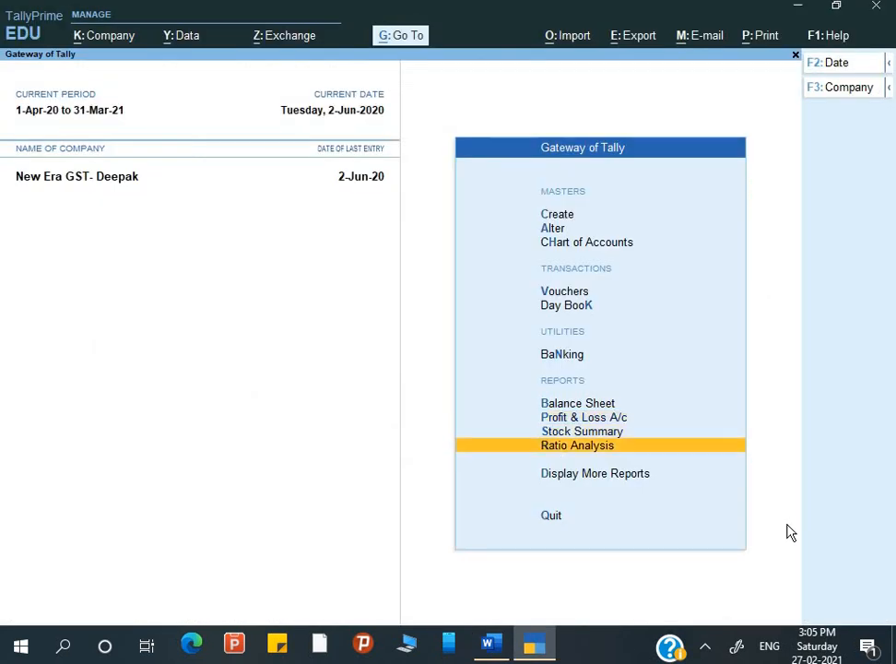
{"action": "key", "text": "d"}
{"action": "key", "text": "Down"}
{"action": "key", "text": "Down"}
{"action": "key", "text": "Down"}
{"action": "key", "text": "Down"}
{"action": "key", "text": "Down"}
{"action": "key", "text": "Down"}
{"action": "key", "text": "Down"}
{"action": "key", "text": "Down"}
{"action": "key", "text": "Down"}
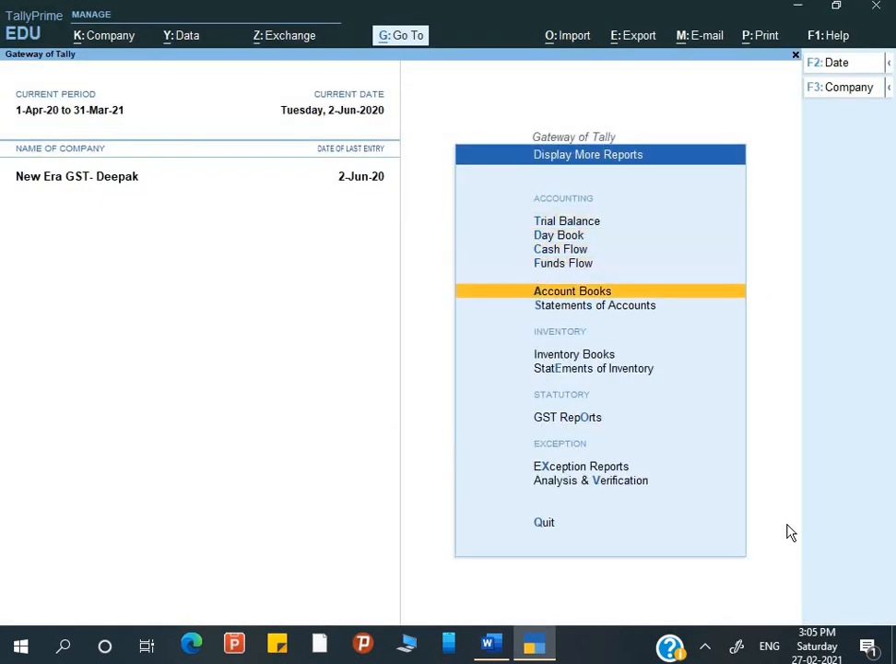
{"action": "key", "text": "Up"}
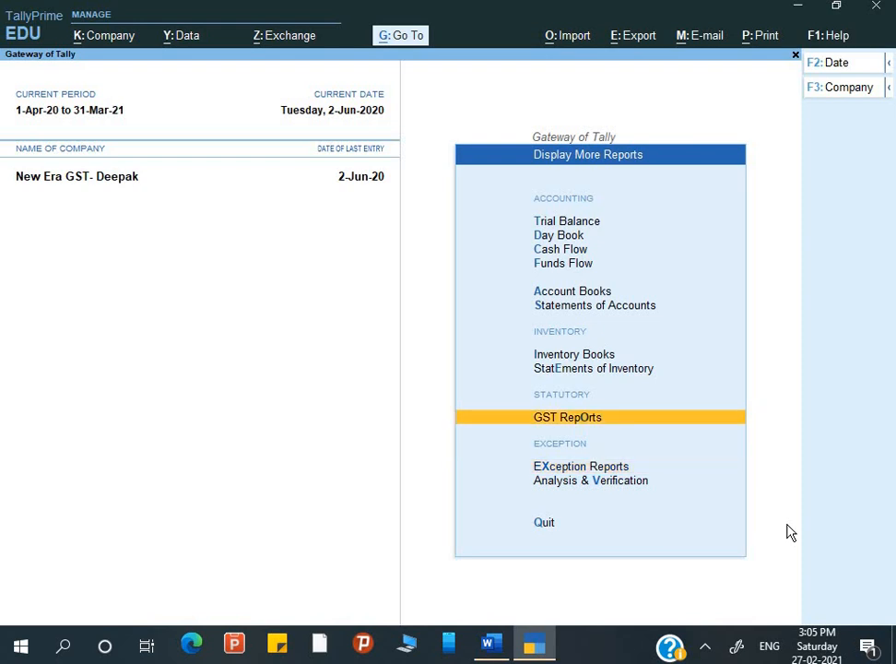
{"action": "key", "text": "Return"}
{"action": "key", "text": "Down"}
{"action": "key", "text": "Return"}
{"action": "key", "text": "Down"}
{"action": "key", "text": "Down"}
{"action": "key", "text": "Down"}
{"action": "key", "text": "Down"}
{"action": "key", "text": "Down"}
{"action": "key", "text": "Down"}
{"action": "key", "text": "Down"}
{"action": "key", "text": "Down"}
{"action": "key", "text": "Down"}
{"action": "key", "text": "Down"}
{"action": "key", "text": "Down"}
{"action": "key", "text": "Down"}
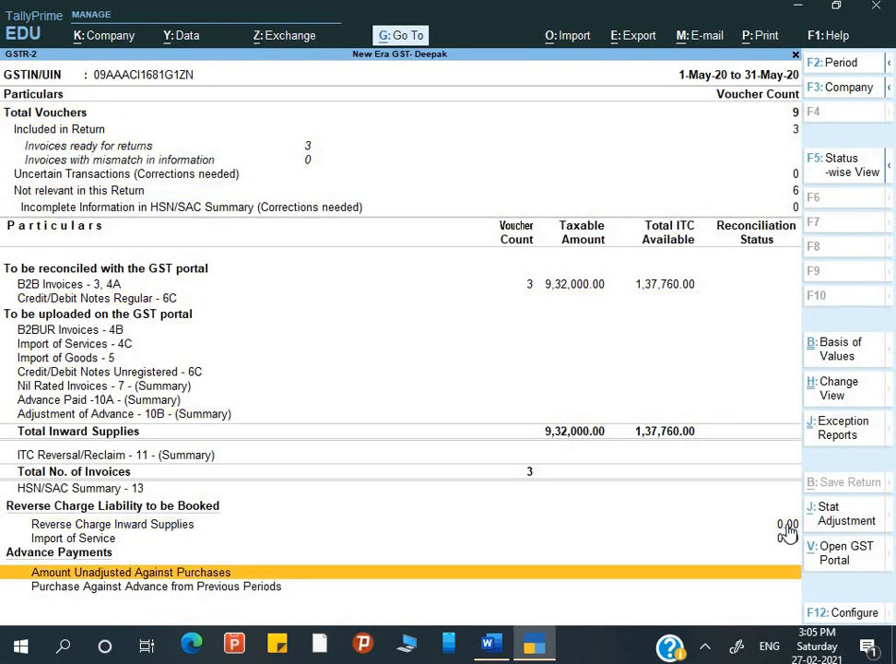
Set the GSTR-2 period to 1-Jun-20 through 2-Jun-20.
{"action": "key", "text": "F2"}
{"action": "type", "text": "1"}
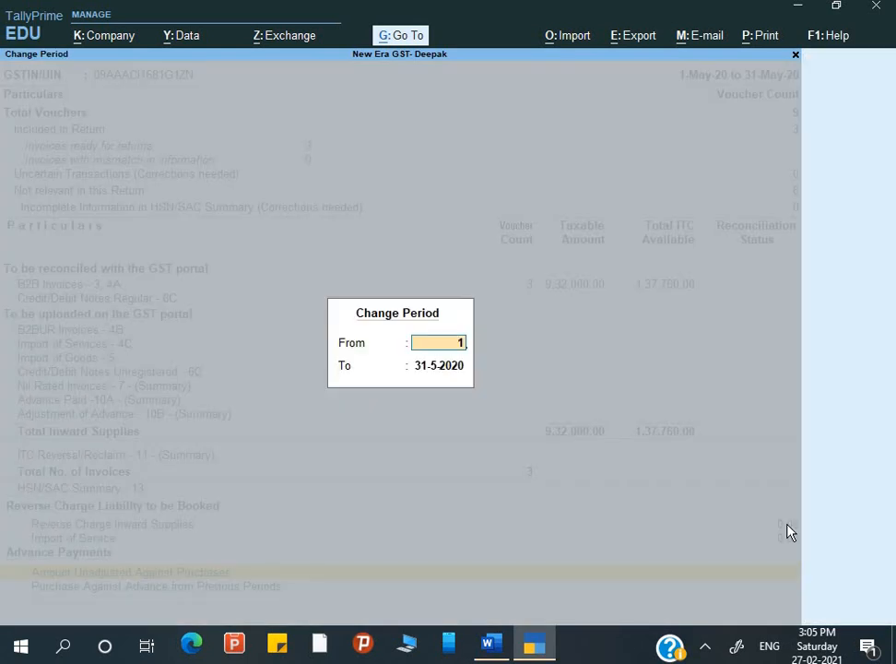
{"action": "type", "text": "-6"}
{"action": "key", "text": "Return"}
{"action": "type", "text": "2-6"}
{"action": "key", "text": "Return"}
Drill into Reverse Charge Inward Supplies to see the 18,000.00 liability booked.
{"action": "key", "text": "Down"}
{"action": "key", "text": "Down"}
{"action": "key", "text": "Down"}
{"action": "key", "text": "Down"}
{"action": "key", "text": "Down"}
{"action": "key", "text": "Down"}
{"action": "key", "text": "Down"}
{"action": "key", "text": "Down"}
{"action": "key", "text": "Down"}
{"action": "key", "text": "Down"}
{"action": "key", "text": "Down"}
{"action": "key", "text": "Down"}
{"action": "key", "text": "Down"}
{"action": "key", "text": "Down"}
{"action": "key", "text": "Down"}
{"action": "key", "text": "Down"}
{"action": "key", "text": "Down"}
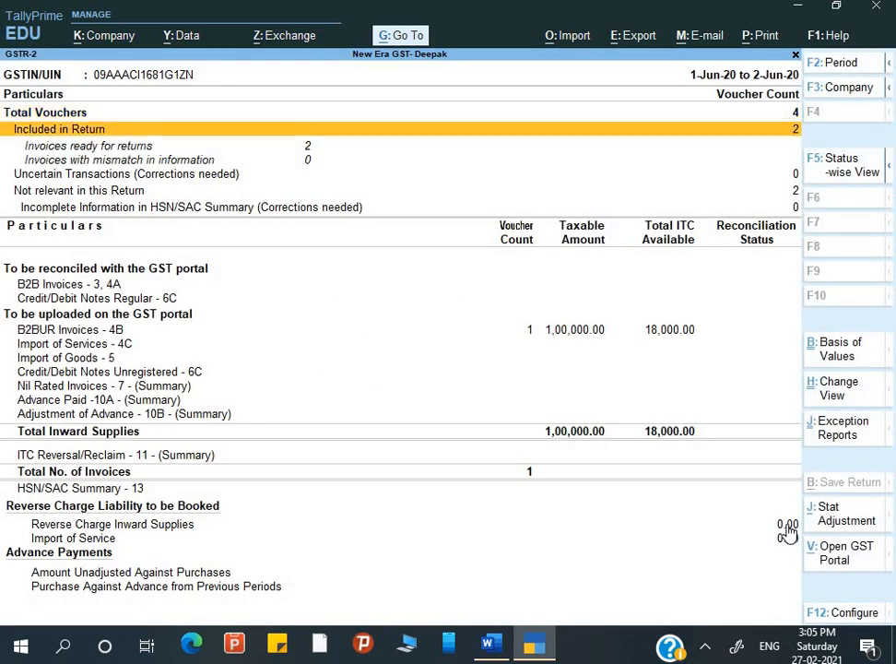
{"action": "key", "text": "Up"}
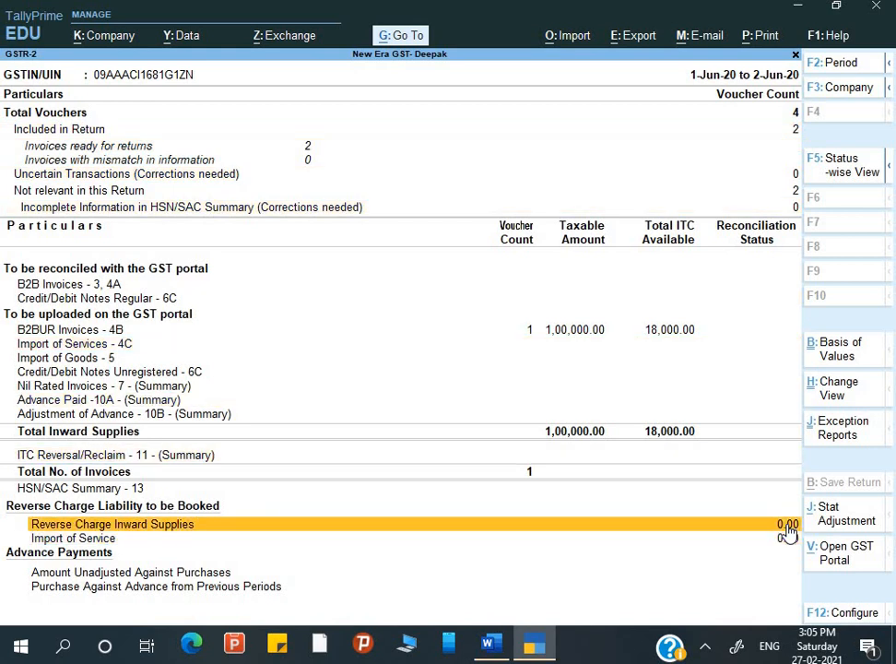
{"action": "key", "text": "Return"}
{"action": "key", "text": "Down"}
{"action": "key", "text": "Down"}
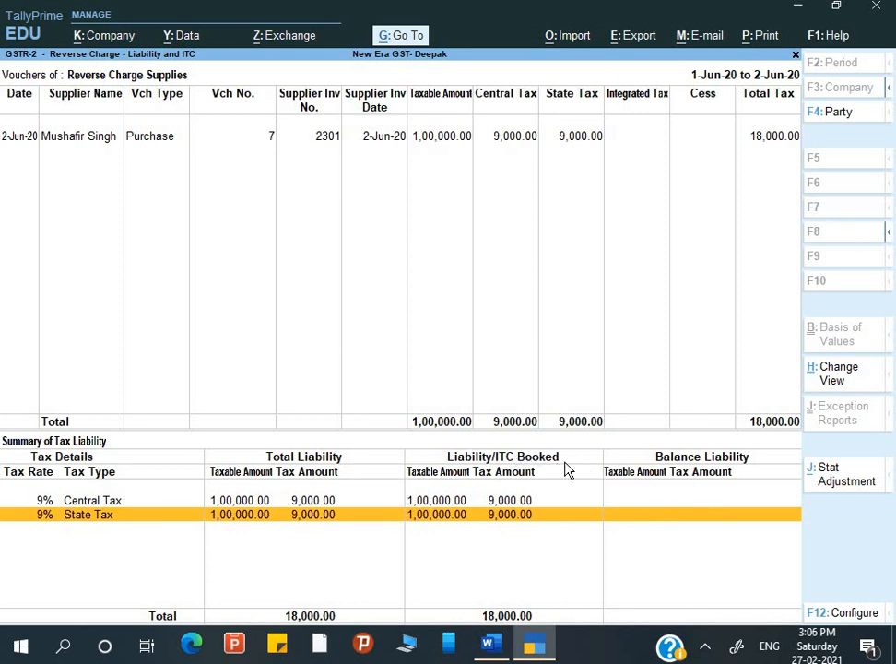
Scroll the Word notes to 'Check Balance sheet also', then exit the reverse charge report in TallyPrime.
{"action": "key", "text": "alt+Tab"}
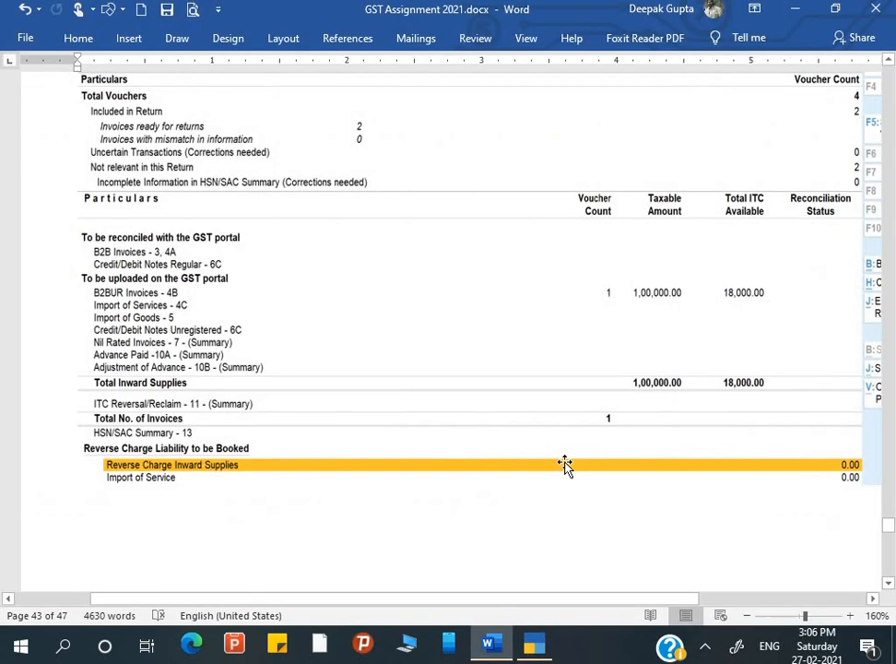
{"action": "scroll", "coordinate": [564, 412], "scroll_direction": "down", "scroll_amount": 8}
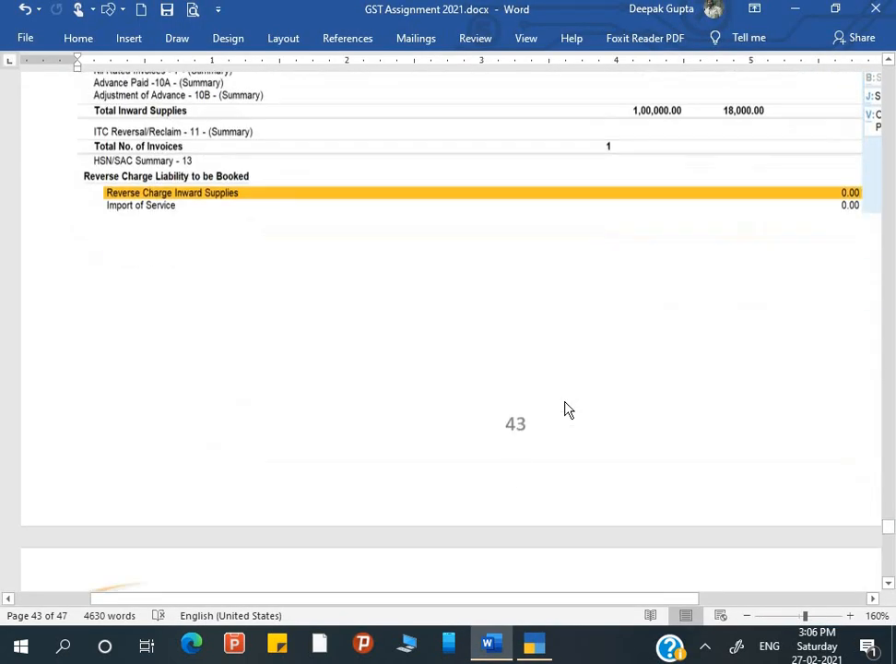
{"action": "scroll", "coordinate": [564, 406], "scroll_direction": "down", "scroll_amount": 8}
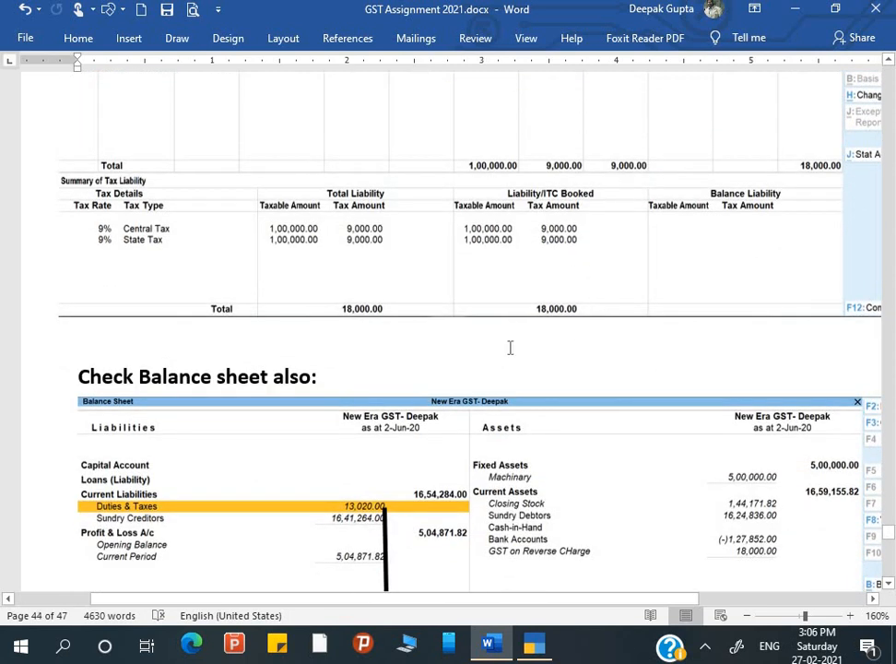
{"action": "scroll", "coordinate": [509, 350], "scroll_direction": "down", "scroll_amount": 3}
{"action": "scroll", "coordinate": [510, 351], "scroll_direction": "down", "scroll_amount": 1}
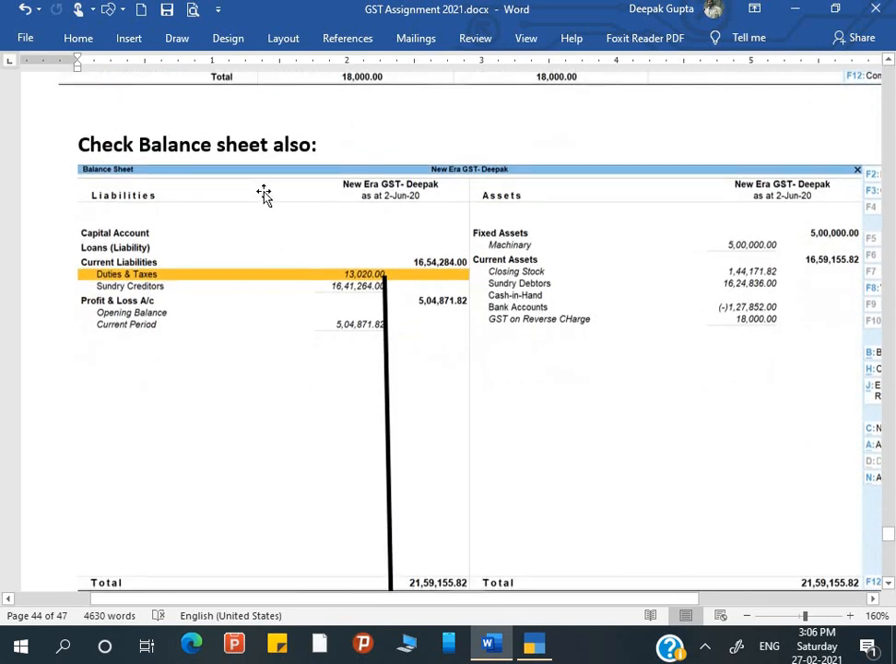
{"action": "scroll", "coordinate": [315, 226], "scroll_direction": "down", "scroll_amount": 1}
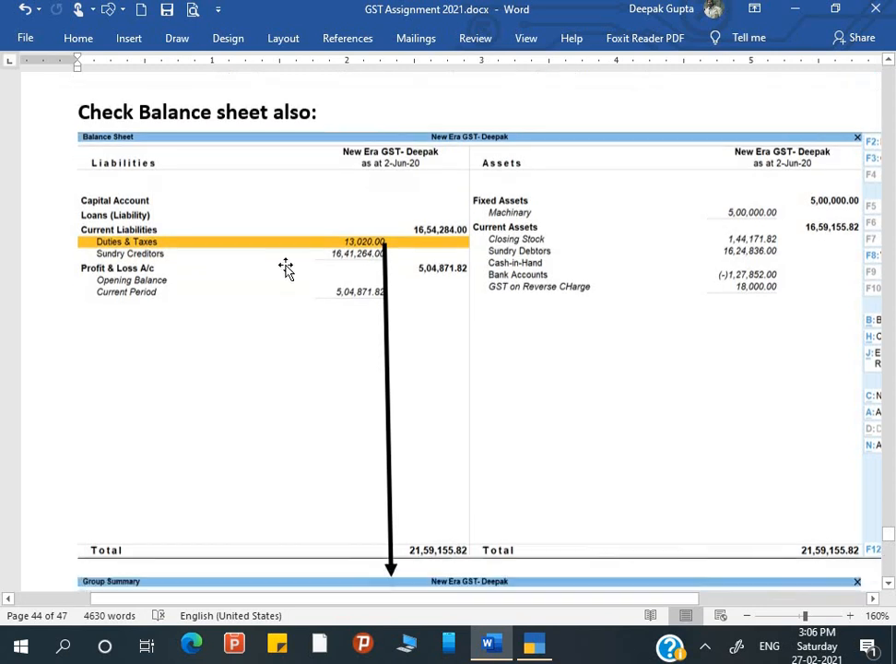
{"action": "key", "text": "alt+Tab"}
{"action": "key", "text": "Escape"}
{"action": "key", "text": "Escape"}
{"action": "key", "text": "Escape"}
{"action": "key", "text": "Escape"}
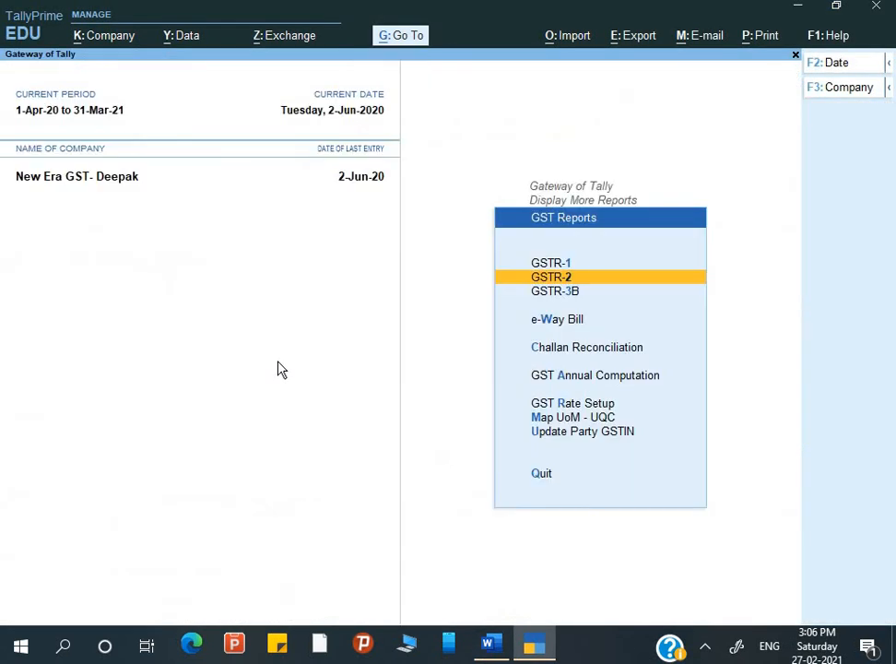
Open the Balance Sheet in detailed view and drill into Duties & Taxes.
{"action": "key", "text": "Down"}
{"action": "key", "text": "Down"}
{"action": "key", "text": "Down"}
{"action": "key", "text": "Down"}
{"action": "key", "text": "Down"}
{"action": "key", "text": "Down"}
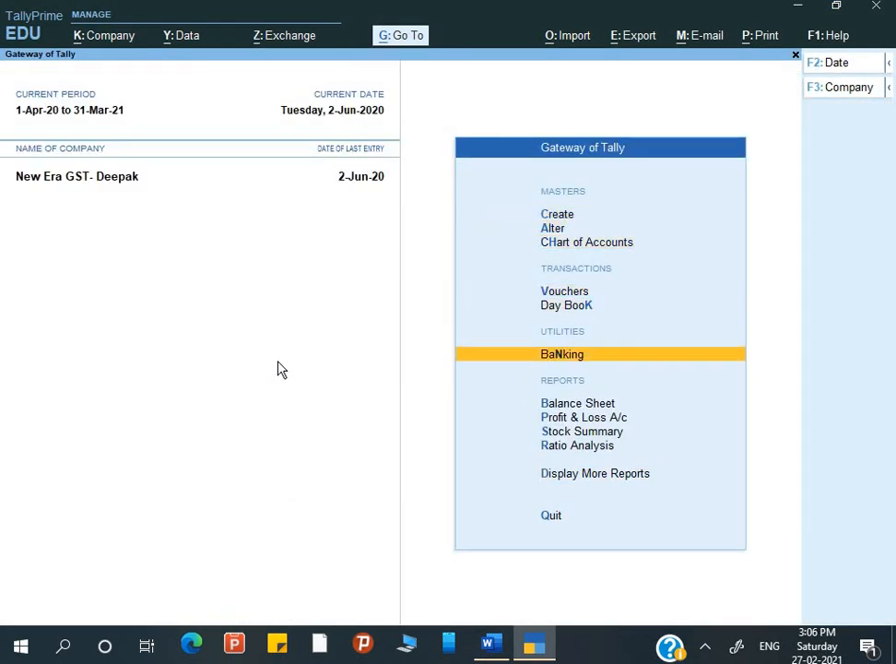
{"action": "key", "text": "Return"}
{"action": "key", "text": "alt+f5"}
{"action": "key", "text": "Down"}
{"action": "key", "text": "Down"}
{"action": "key", "text": "Down"}
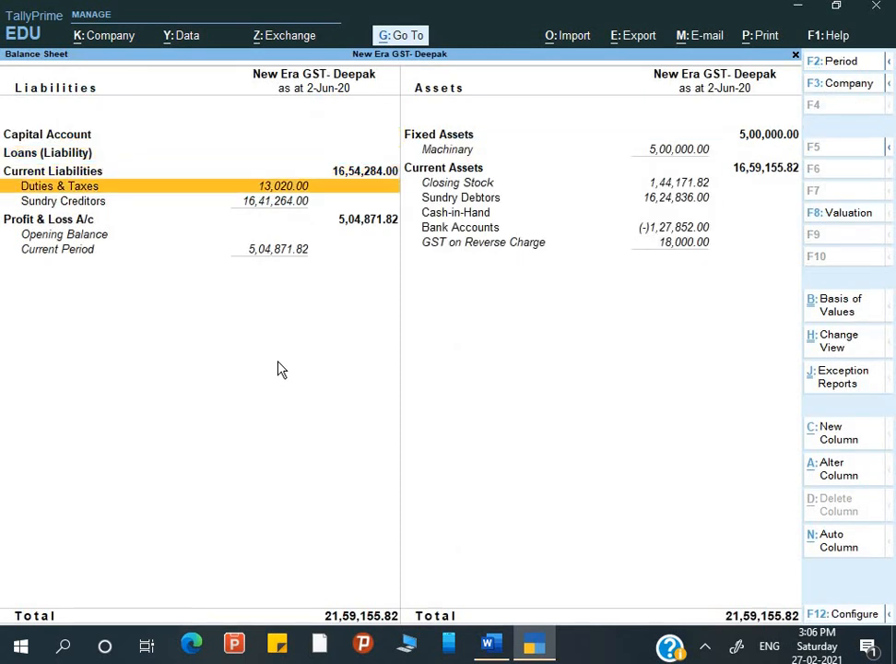
{"action": "key", "text": "Return"}
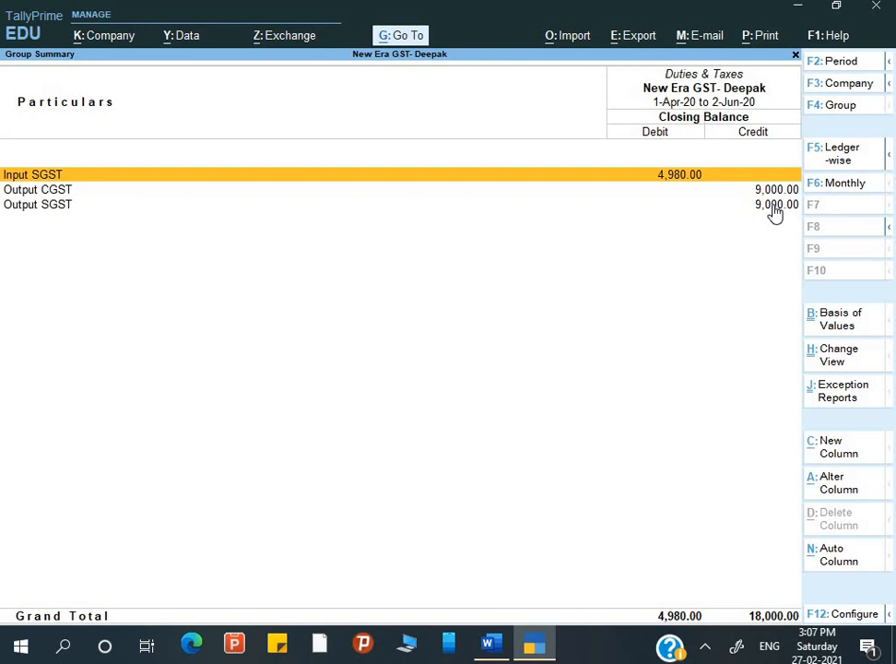
Scroll Word to the 'GST payment (Recipient Liability)' page, then exit the Balance Sheet in TallyPrime.
{"action": "key", "text": "alt+Tab"}
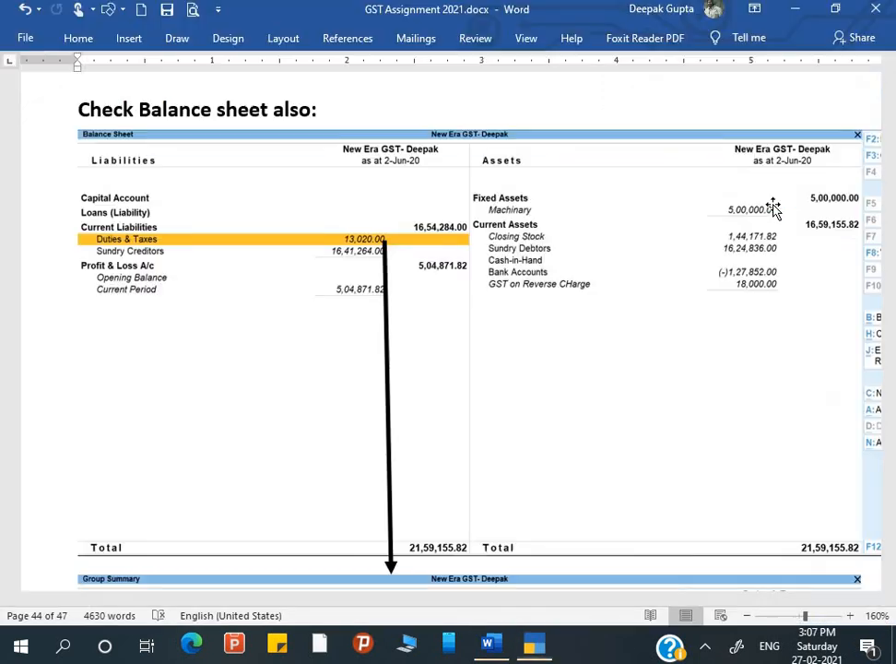
{"action": "scroll", "coordinate": [337, 300], "scroll_direction": "down", "scroll_amount": 5}
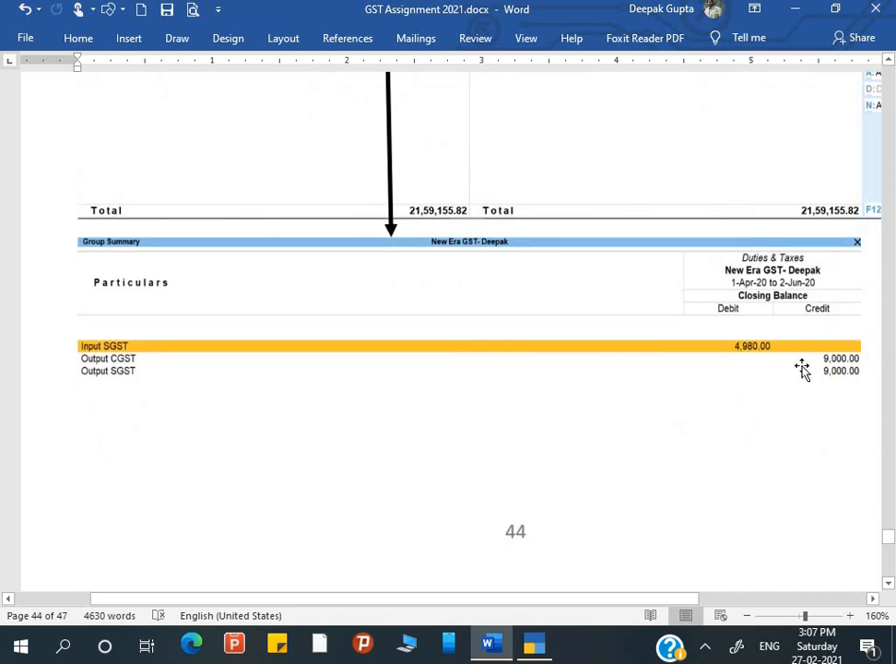
{"action": "scroll", "coordinate": [788, 411], "scroll_direction": "down", "scroll_amount": 6}
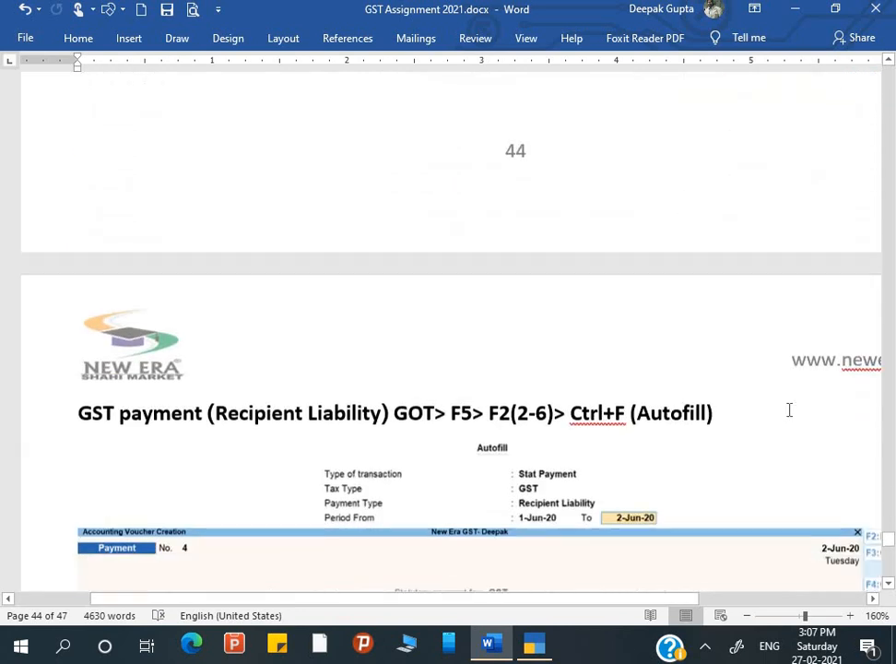
{"action": "scroll", "coordinate": [788, 410], "scroll_direction": "down", "scroll_amount": 2}
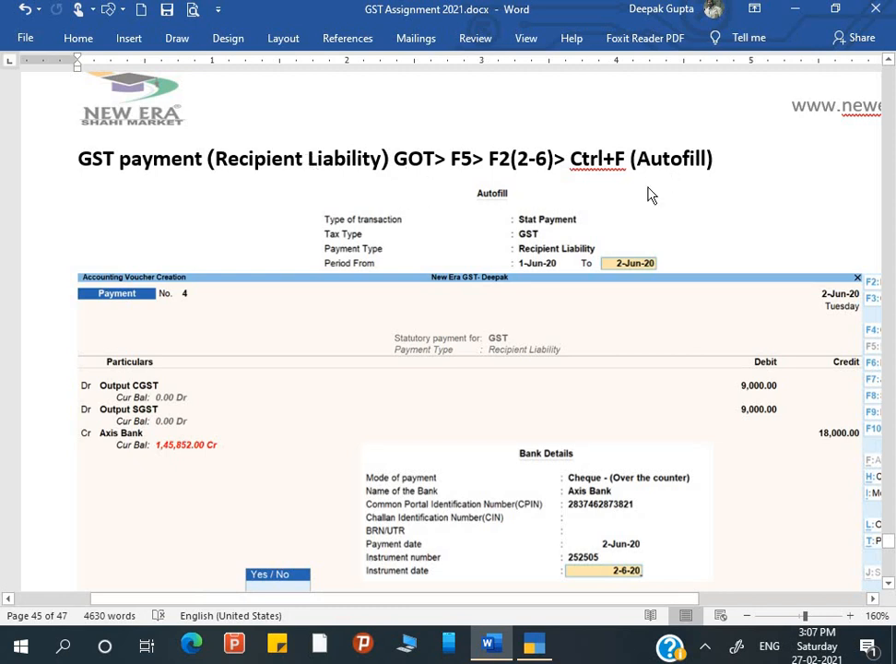
{"action": "key", "text": "alt+Tab"}
{"action": "key", "text": "Escape"}
Start a blank Payment voucher, No. 4, from Vouchers using F5.
{"action": "key", "text": "Home"}
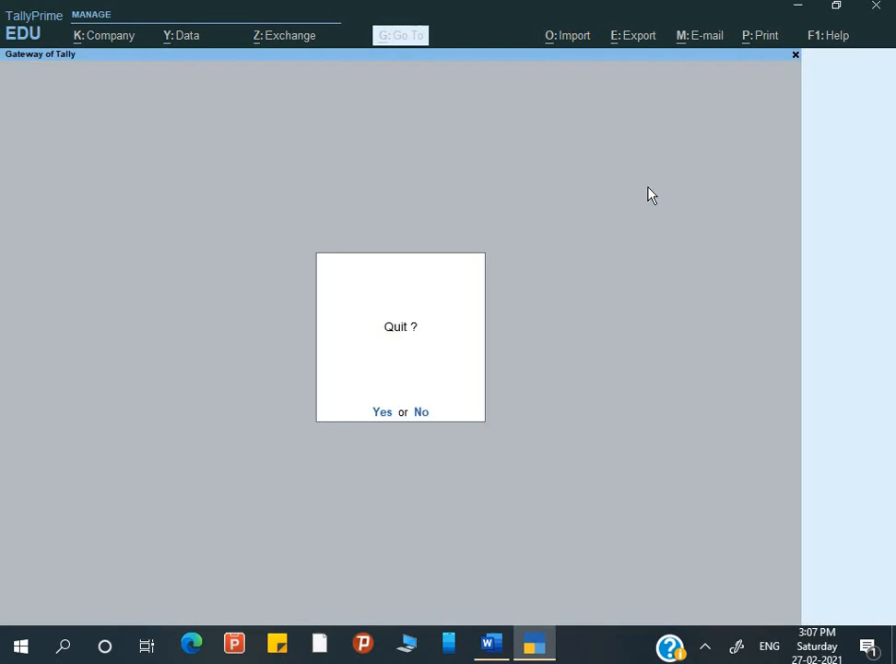
{"action": "key", "text": "Down"}
{"action": "key", "text": "Down"}
{"action": "key", "text": "v"}
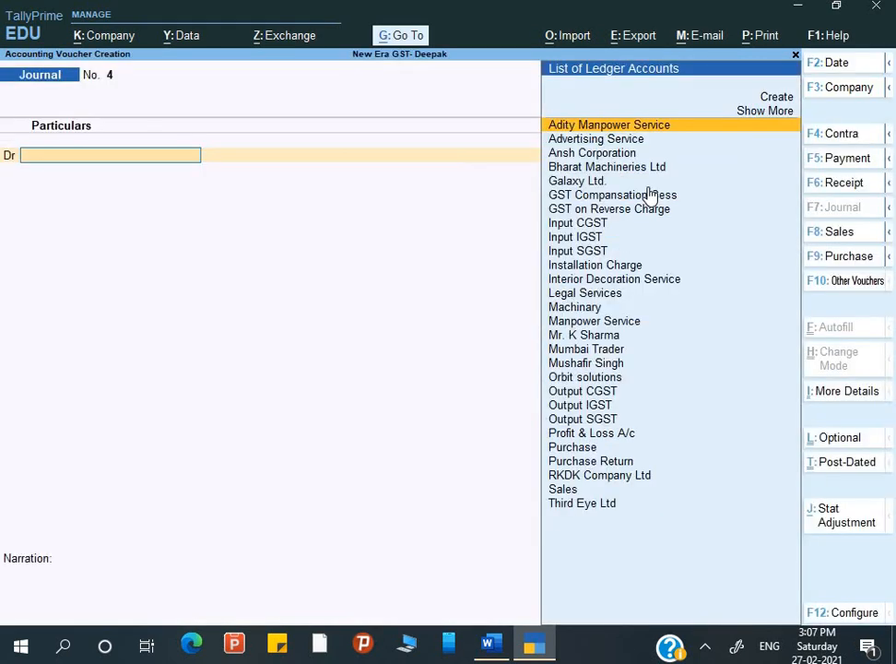
{"action": "key", "text": "F5"}
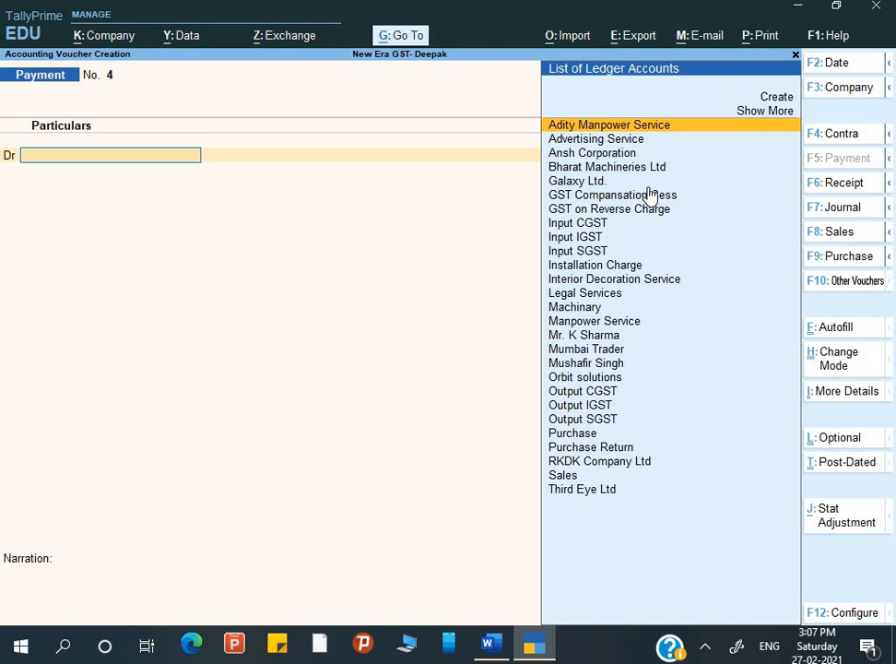
{"action": "key", "text": "alt+Tab"}
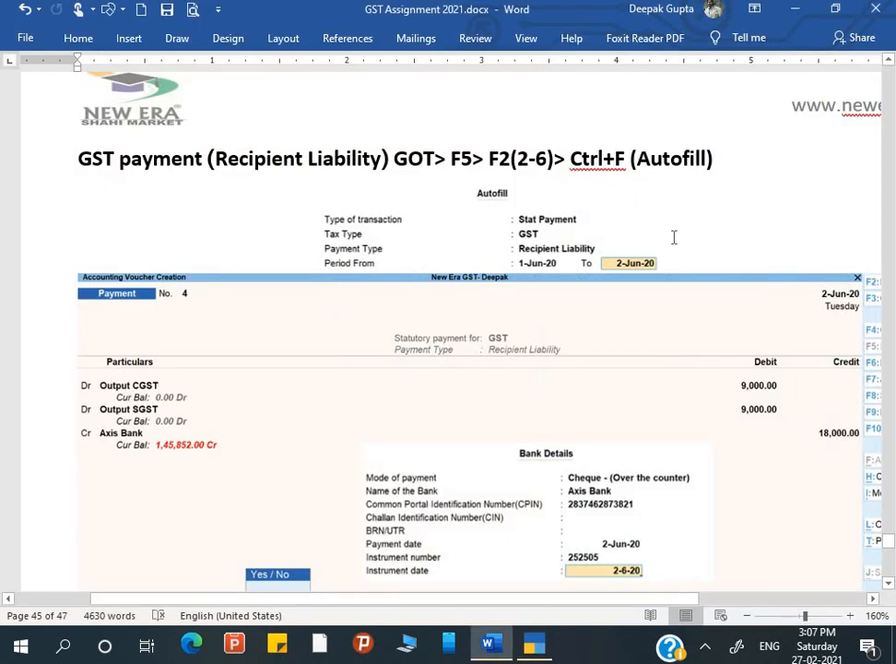
{"action": "key", "text": "alt+Tab"}
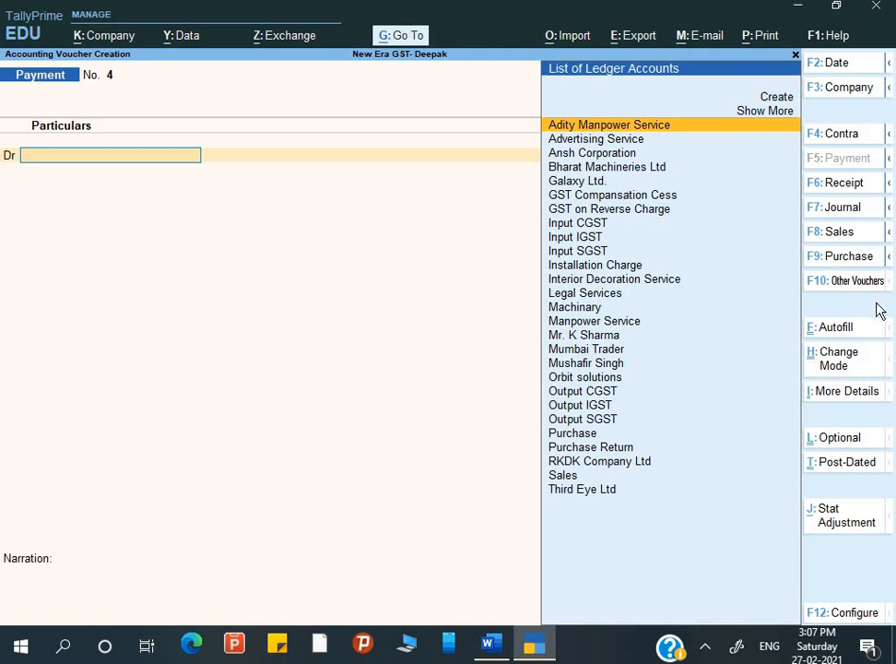
Autofill the voucher as a GST Stat Payment for Recipient Liability, 1-Jun-20 to 2-Jun-20.
{"action": "key", "text": "ctrl+f"}
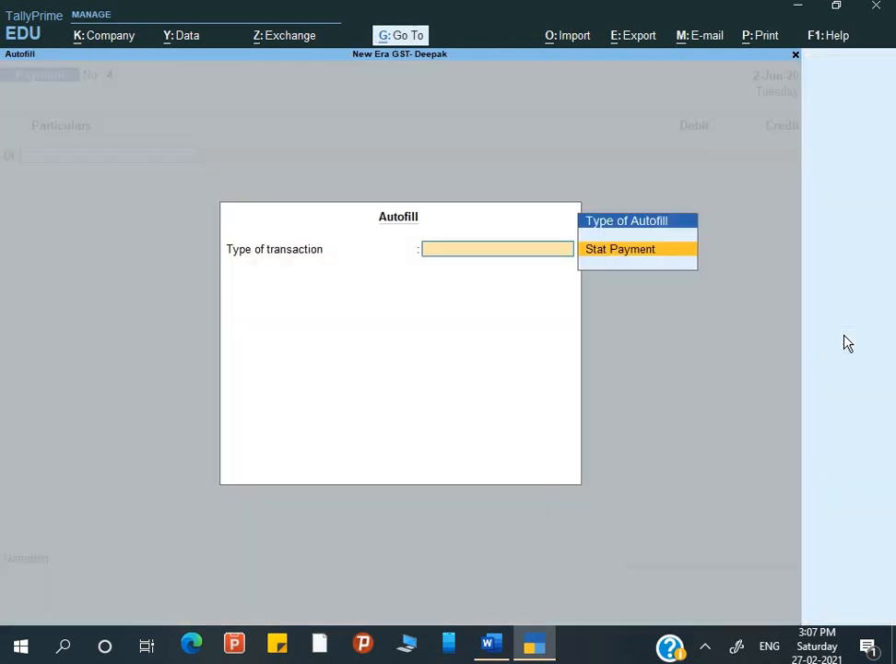
{"action": "key", "text": "Return"}
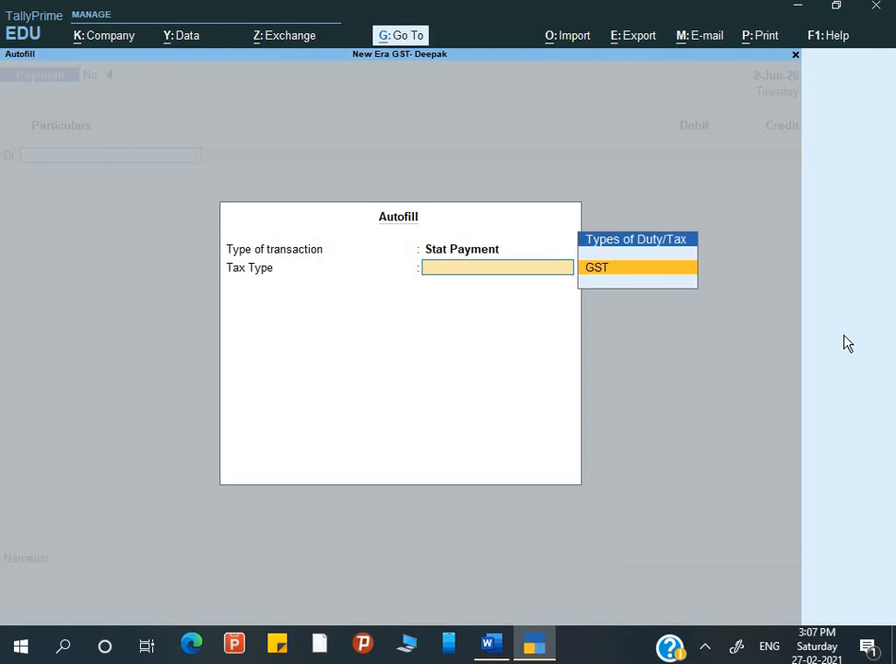
{"action": "key", "text": "Return"}
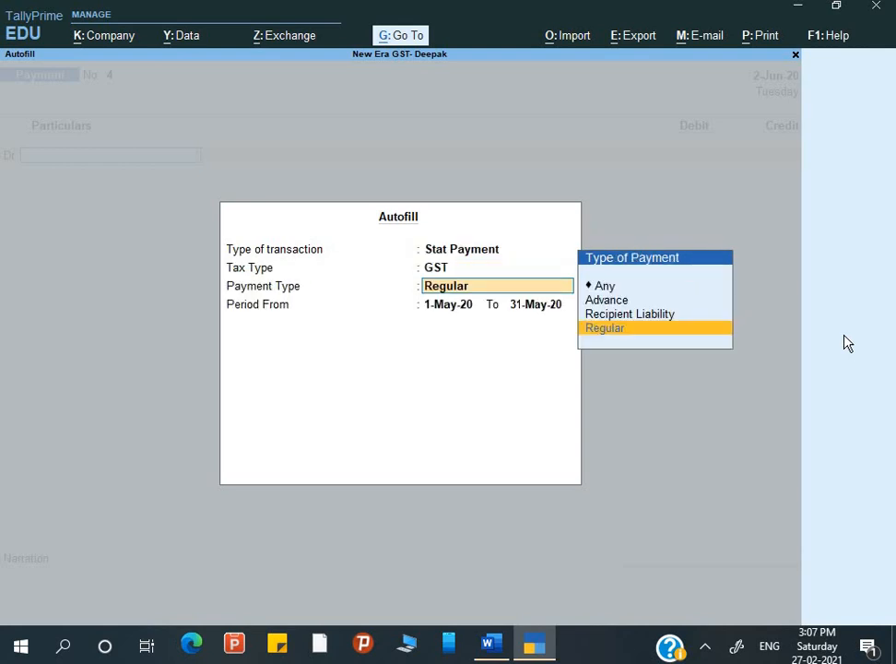
{"action": "key", "text": "Up"}
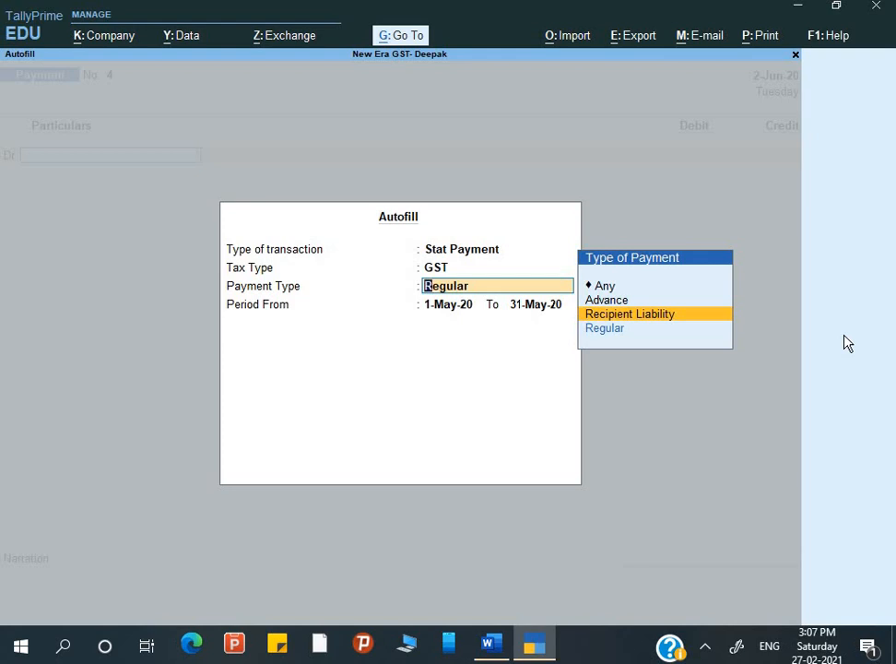
{"action": "key", "text": "Return"}
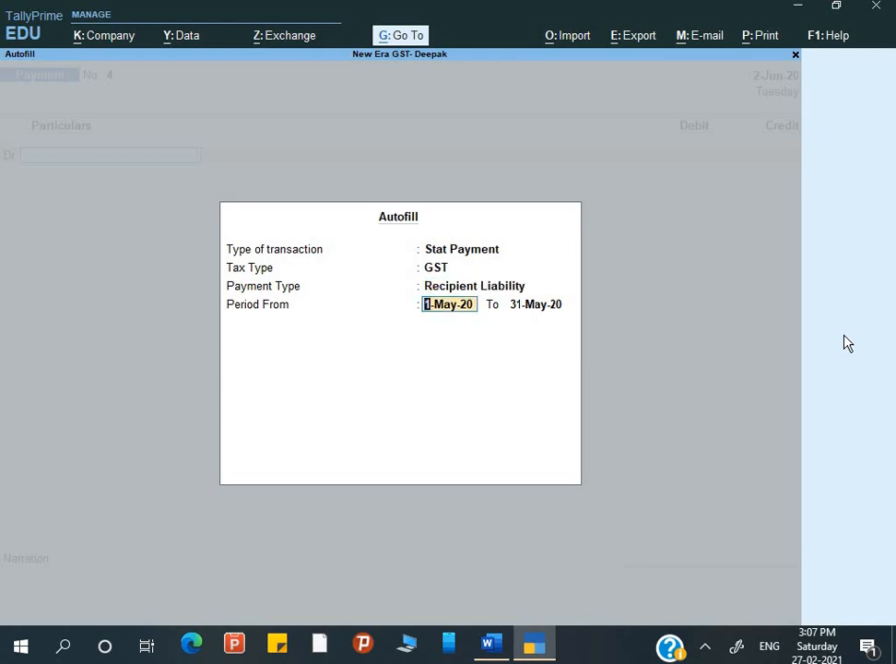
{"action": "type", "text": "1-6"}
{"action": "key", "text": "Return"}
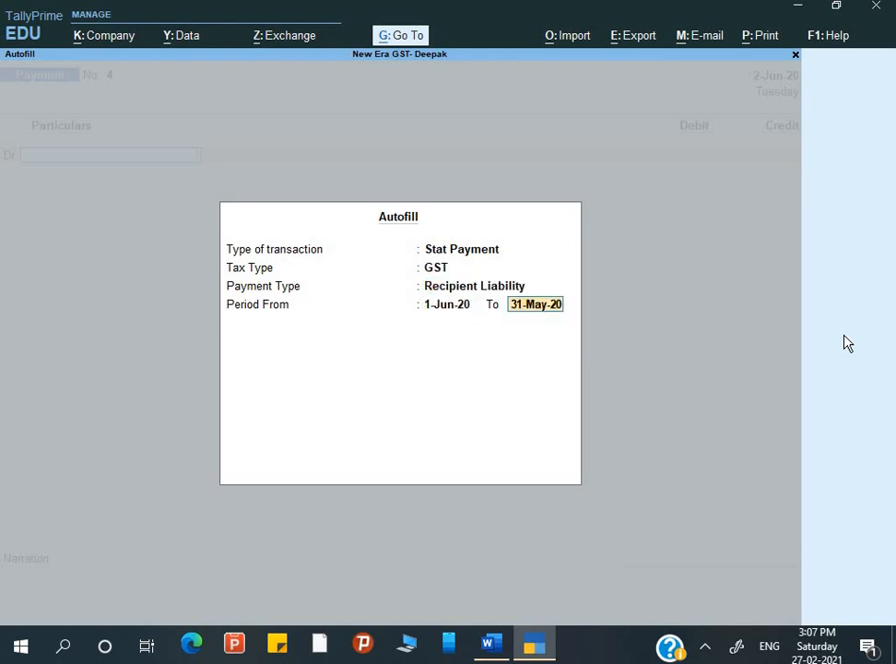
{"action": "type", "text": "2-6"}
{"action": "key", "text": "Return"}
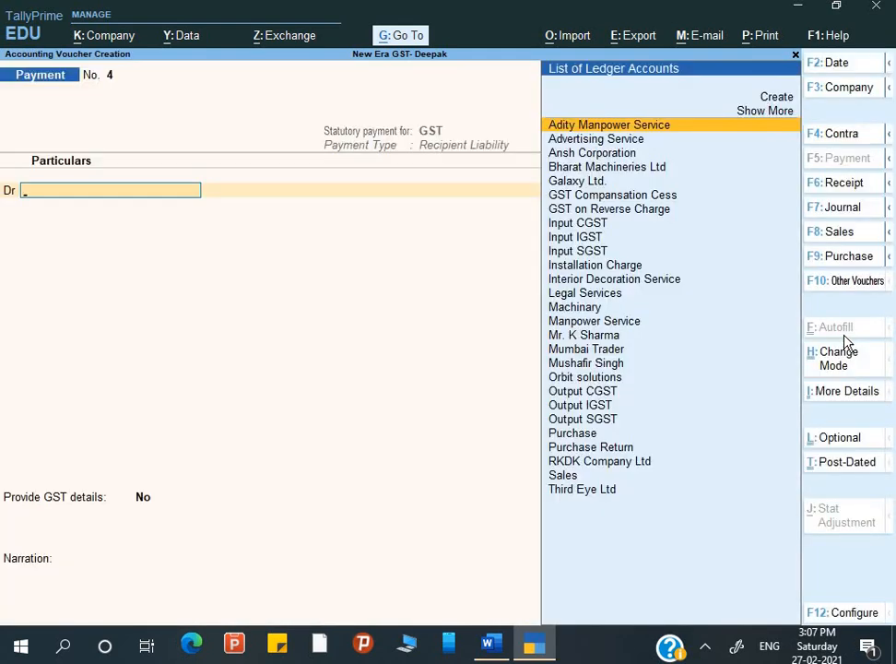
Debit Output CGST 9,000 and Output SGST 9,000 on the payment voucher.
{"action": "type", "text": "o"}
{"action": "key", "text": "Return"}
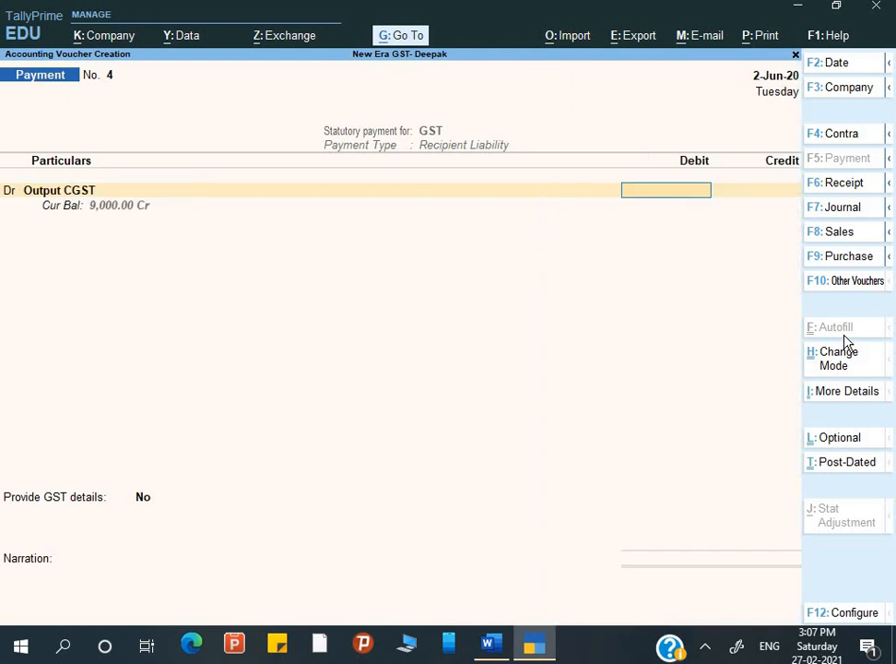
{"action": "type", "text": "9000"}
{"action": "key", "text": "Return"}
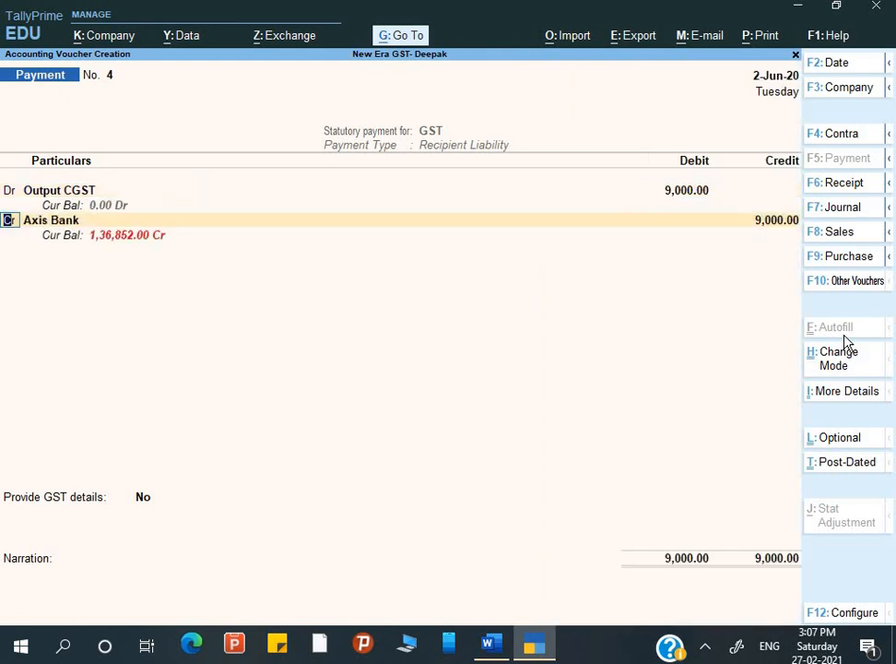
{"action": "key", "text": "d"}
{"action": "key", "text": "Return"}
{"action": "type", "text": "O"}
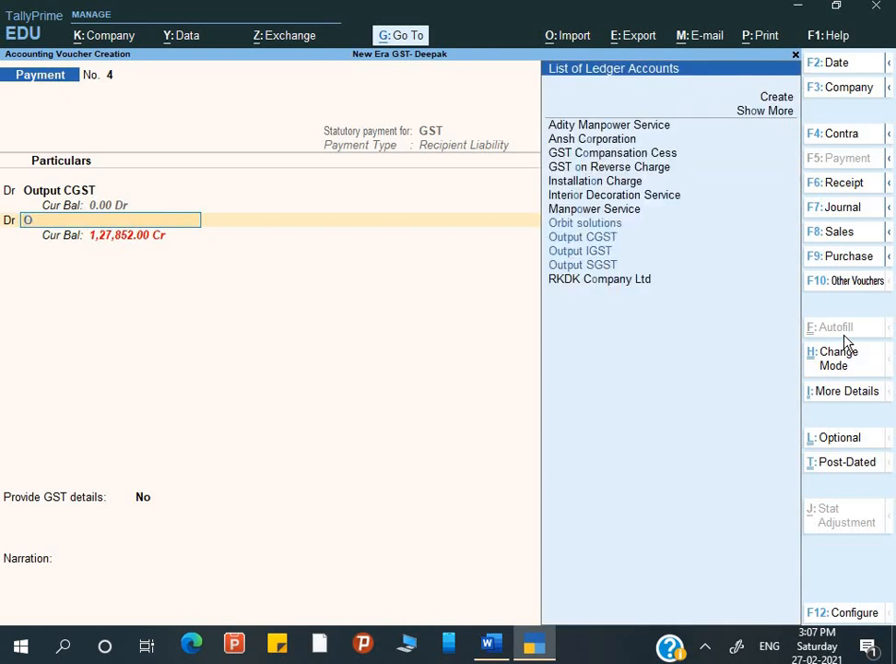
{"action": "key", "text": "Down"}
{"action": "key", "text": "Down"}
{"action": "key", "text": "Down"}
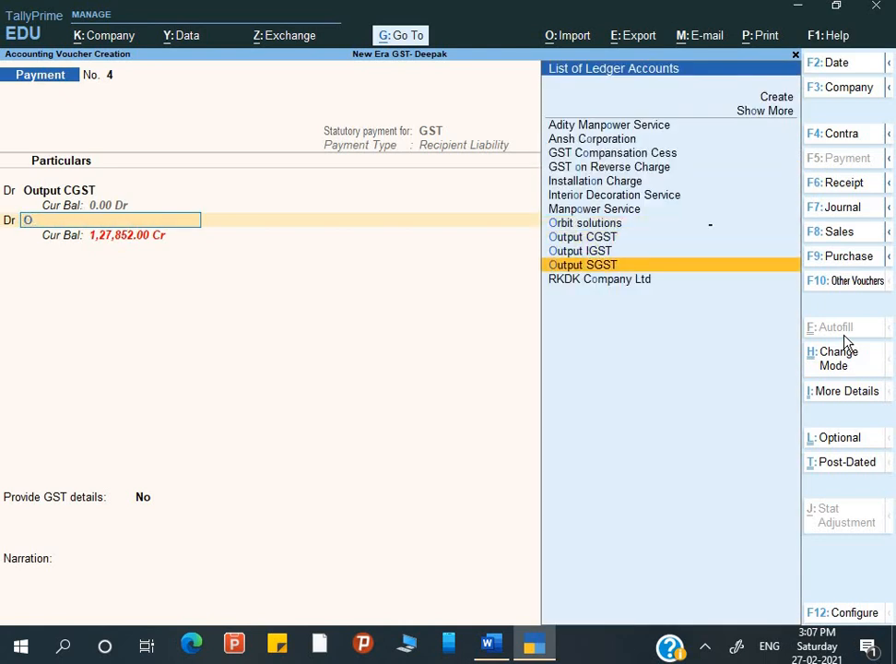
{"action": "key", "text": "Return"}
{"action": "type", "text": "9000"}
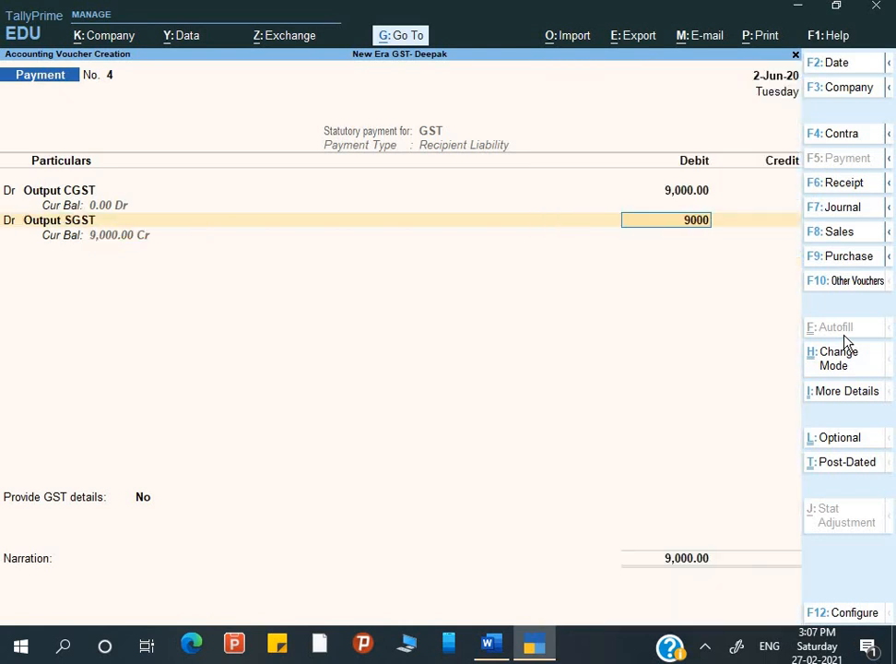
{"action": "key", "text": "Return"}
Credit Axis Bank 18,000 and choose Cheque (Over the counter) as the GST payment mode.
{"action": "key", "text": "Return"}
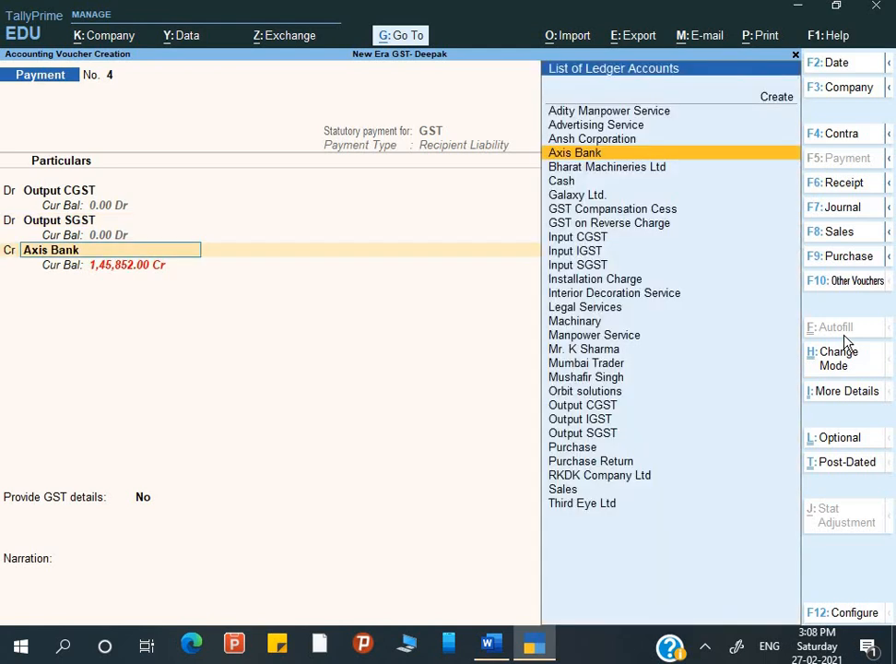
{"action": "key", "text": "Return"}
{"action": "key", "text": "Return"}
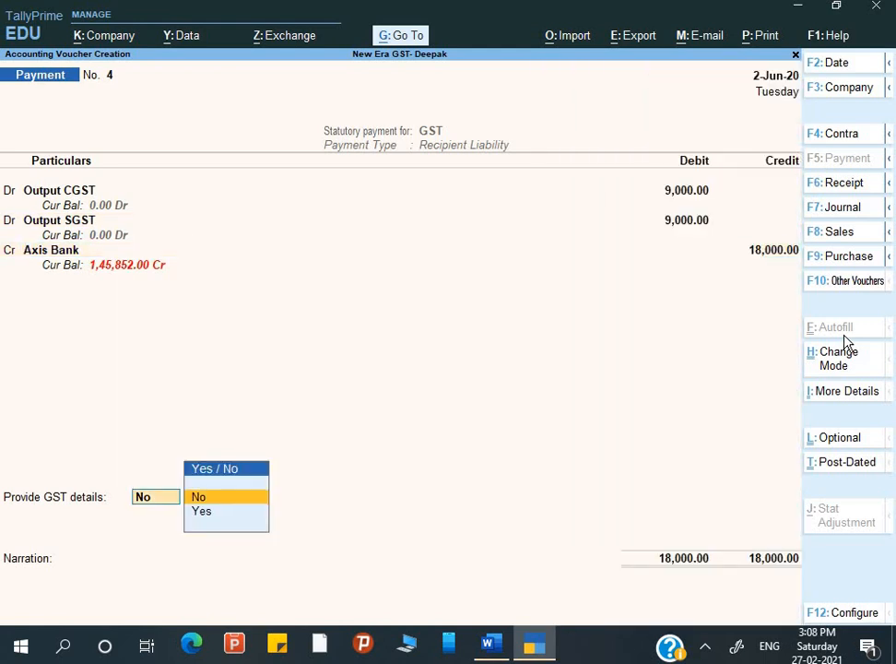
{"action": "key", "text": "Down"}
{"action": "key", "text": "Return"}
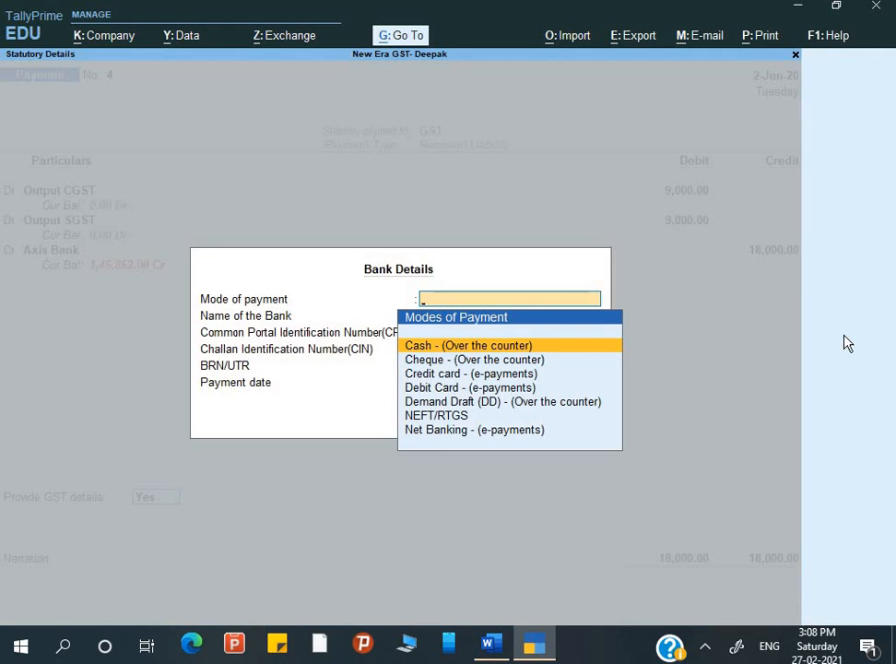
{"action": "key", "text": "Down"}
{"action": "key", "text": "Down"}
{"action": "key", "text": "Up"}
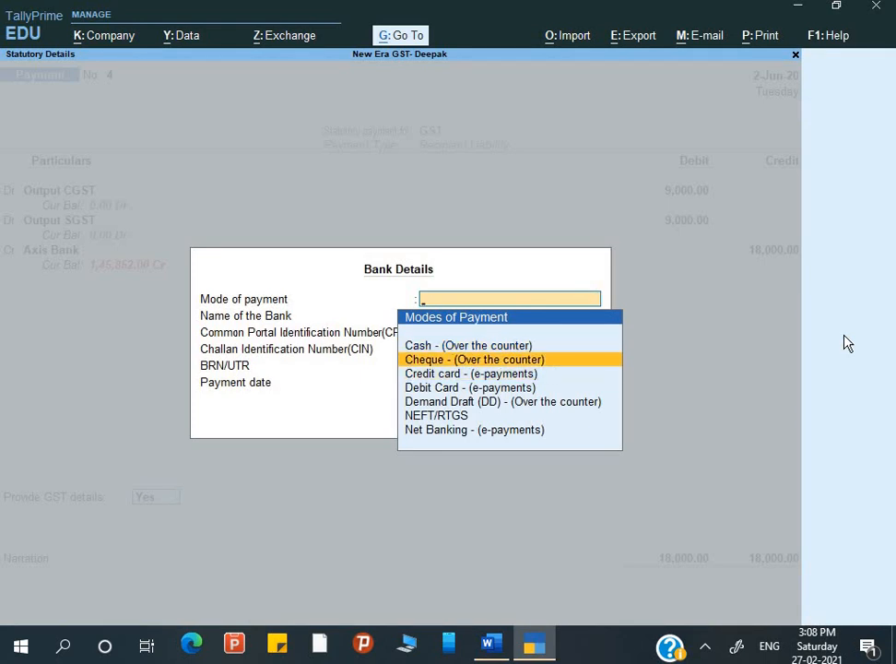
{"action": "key", "text": "Return"}
Enter bank name Axis Bank, the CPIN, payment date 2-Jun-20 and instrument number 252505.
{"action": "type", "text": "Axis Ban"}
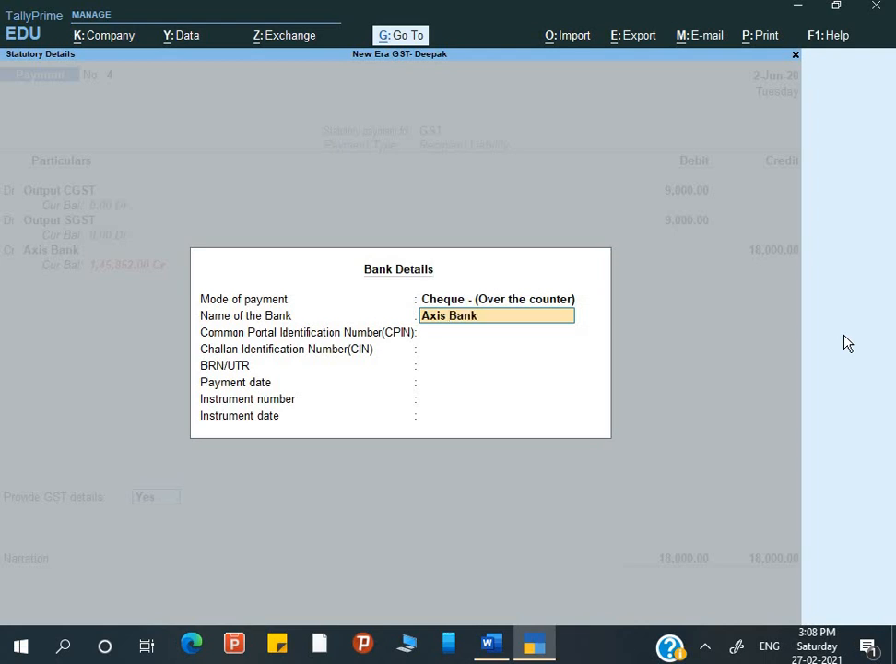
{"action": "type", "text": "k"}
{"action": "key", "text": "Return"}
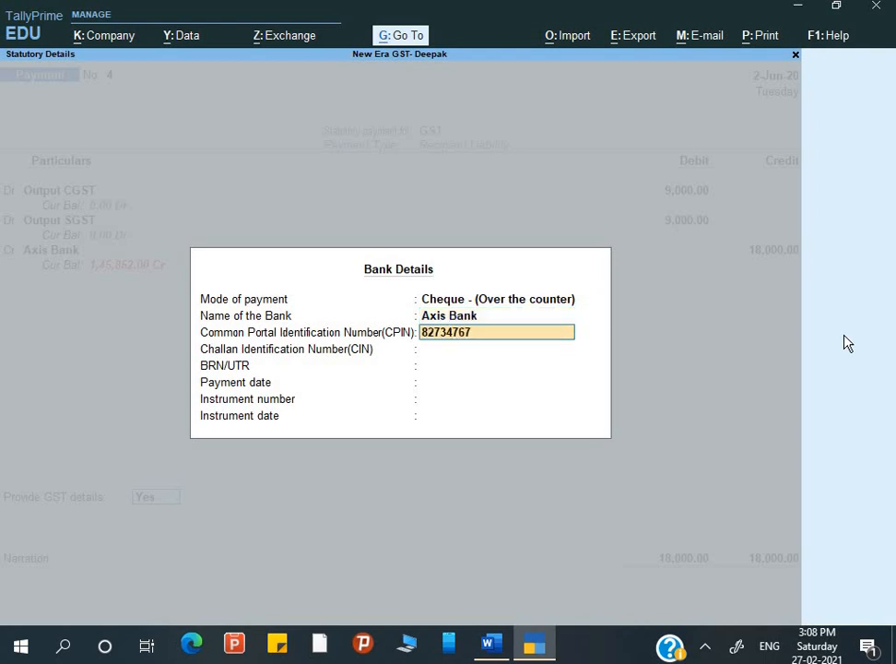
{"action": "key", "text": "Return"}
{"action": "key", "text": "Return"}
{"action": "key", "text": "Return"}
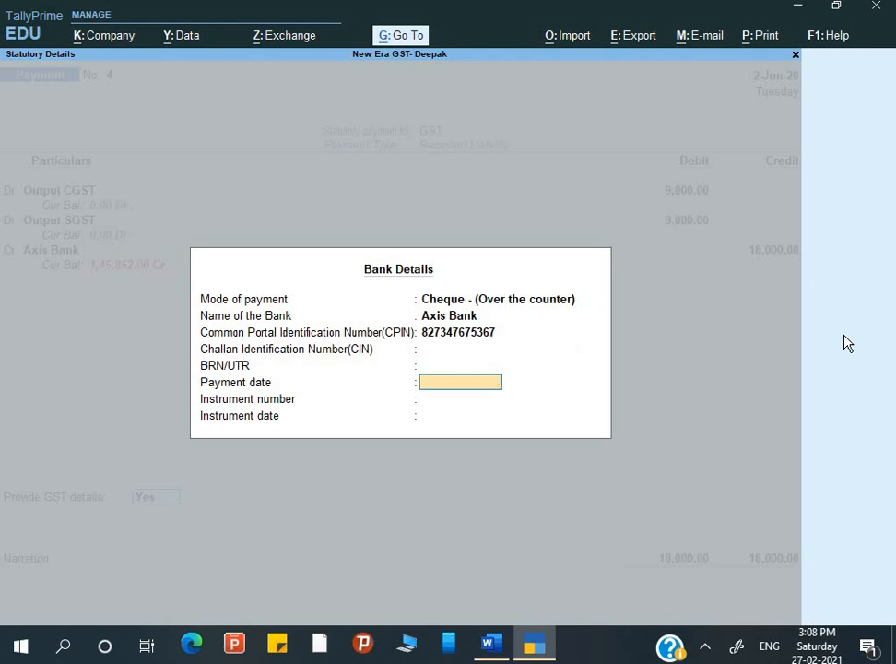
{"action": "type", "text": "26"}
{"action": "key", "text": "BackSpace"}
{"action": "key", "text": "Return"}
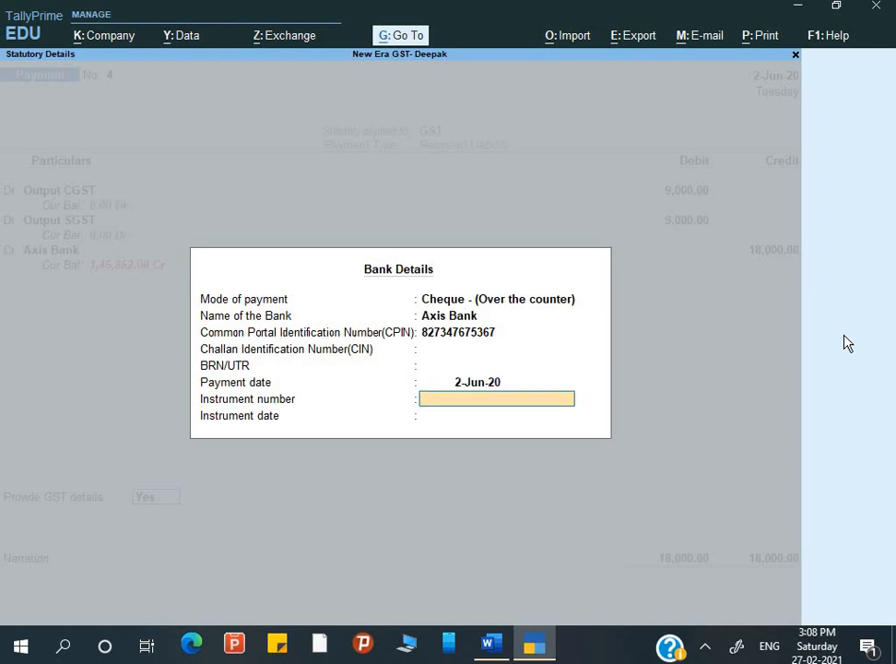
{"action": "type", "text": "252505"}
{"action": "key", "text": "Return"}
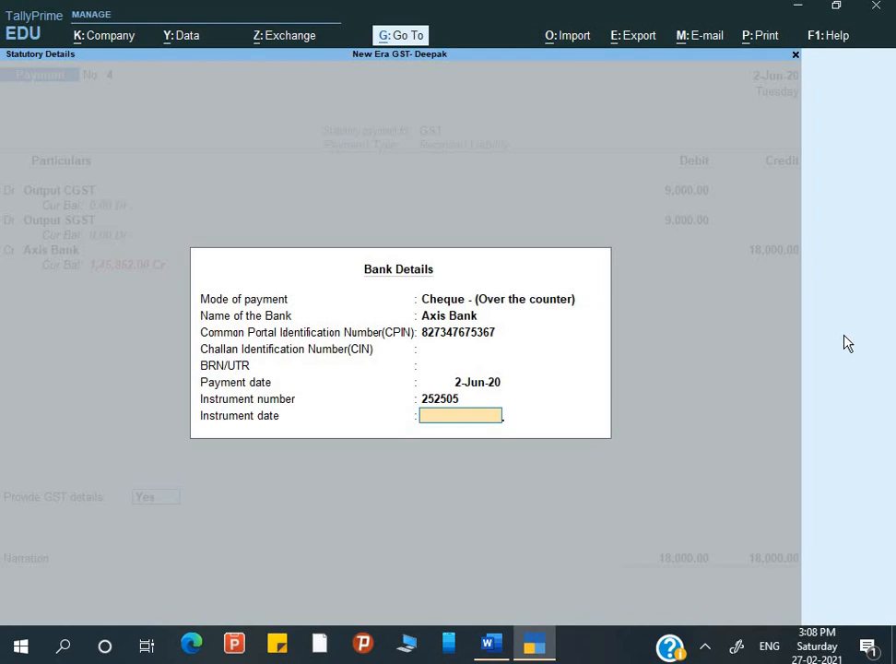
Set instrument date 2-6 and add the narration 'Being GST paid under reverse charge'.
{"action": "type", "text": "2-6"}
{"action": "key", "text": "Return"}
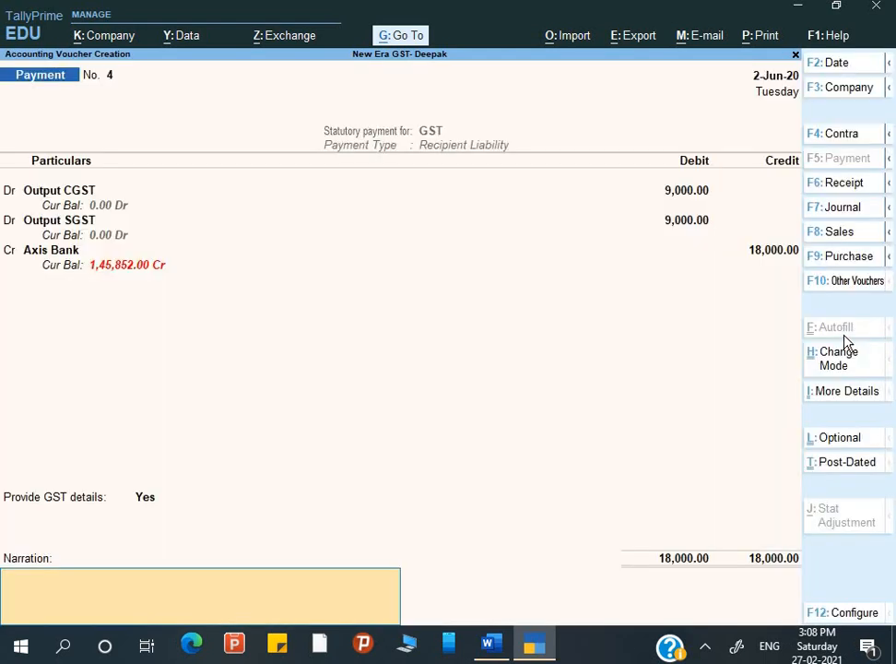
{"action": "type", "text": "Being GST paid under"}
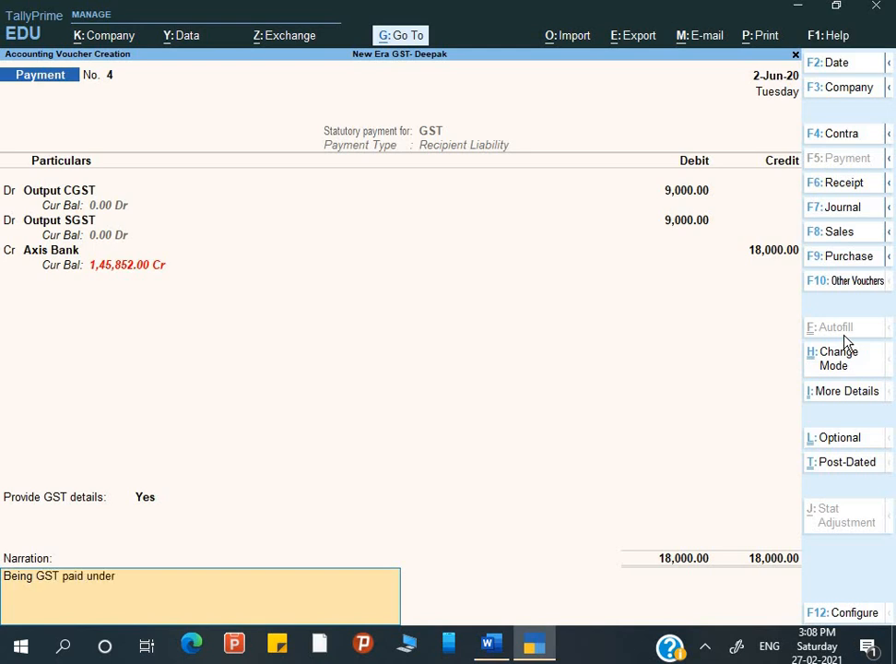
{"action": "type", "text": " reverse charge"}
{"action": "key", "text": "Return"}
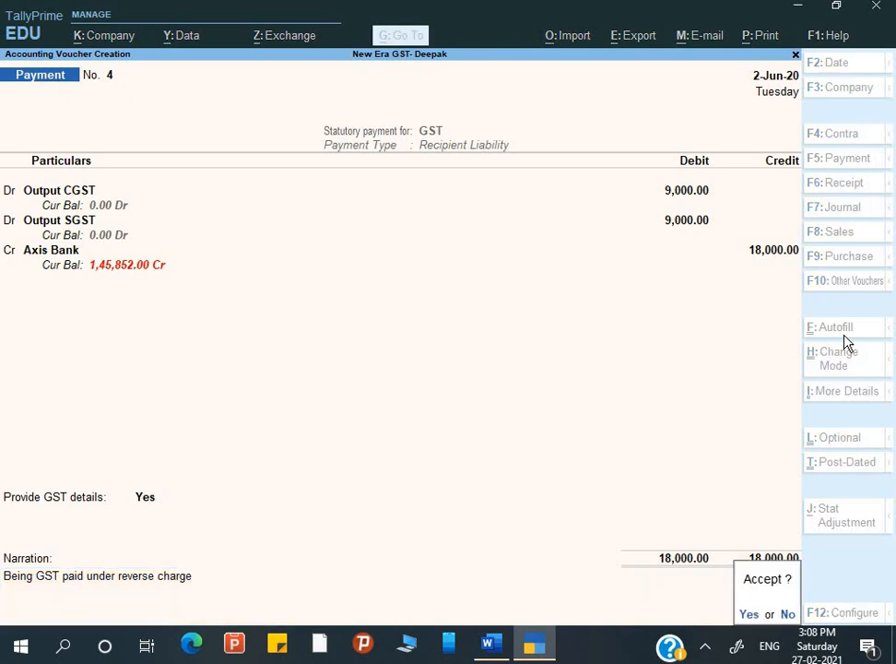
Scroll the Word notes to the 'Now Check GSTR-2 > F12 > Show Eligible ITC' instruction.
{"action": "key", "text": "alt+Tab"}
{"action": "scroll", "coordinate": [768, 345], "scroll_direction": "down", "scroll_amount": 2}
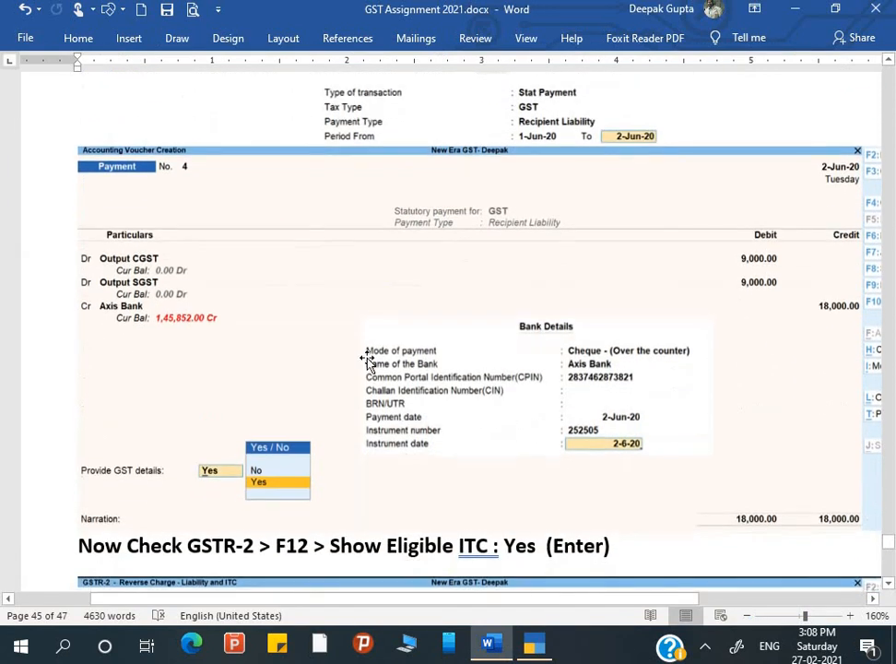
{"action": "scroll", "coordinate": [576, 369], "scroll_direction": "down", "scroll_amount": 3}
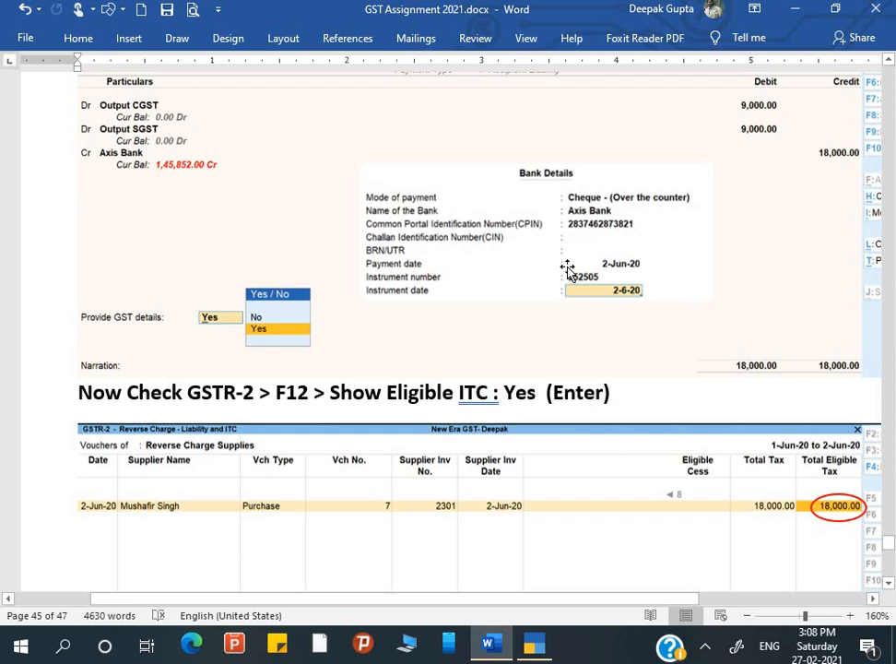
{"action": "scroll", "coordinate": [524, 295], "scroll_direction": "down", "scroll_amount": 3}
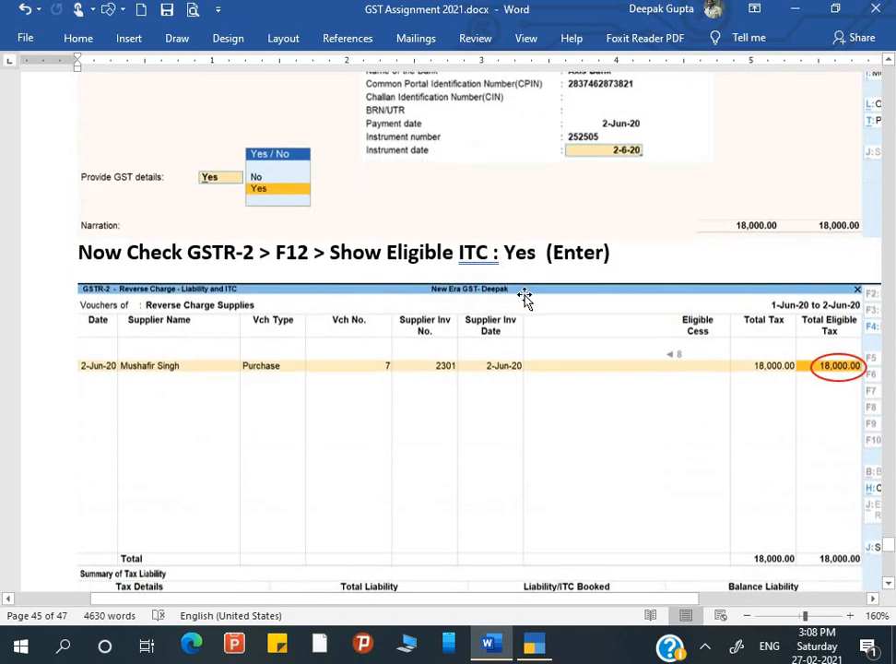
{"action": "scroll", "coordinate": [524, 295], "scroll_direction": "down", "scroll_amount": 1}
{"action": "scroll", "coordinate": [524, 295], "scroll_direction": "up", "scroll_amount": 2}
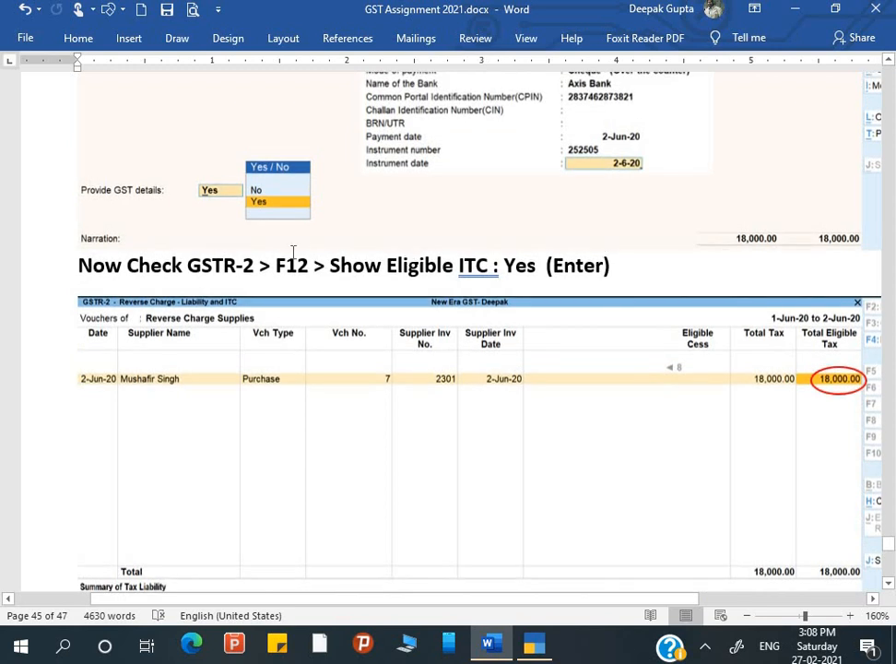
{"action": "key", "text": "alt+Tab"}
{"action": "key", "text": "alt+Tab"}
Save Payment voucher No. 4 and review the Duties & Taxes group in the detailed Balance Sheet.
{"action": "key", "text": "Return"}
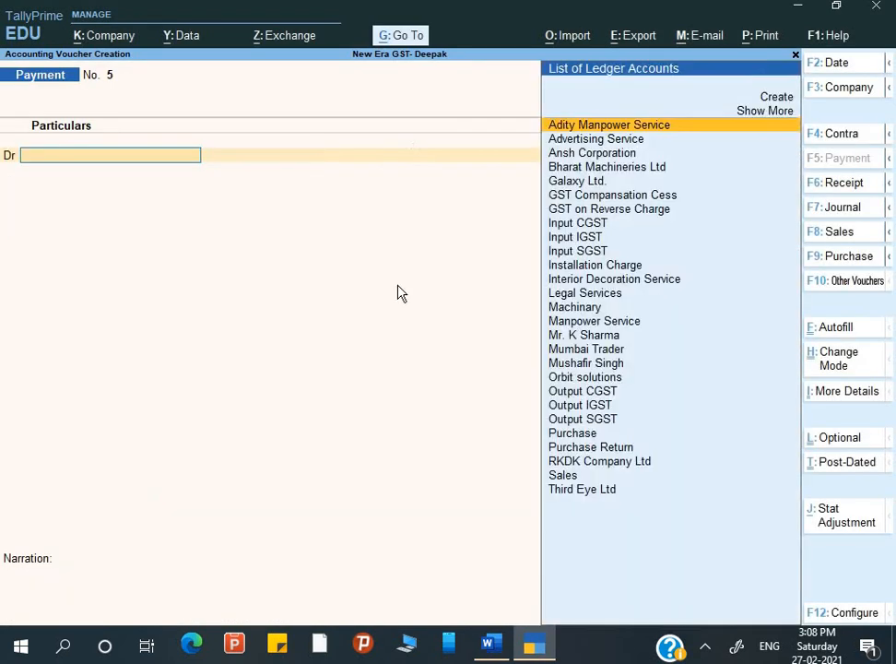
{"action": "key", "text": "Escape"}
{"action": "key", "text": "Up"}
{"action": "key", "text": "Up"}
{"action": "key", "text": "Up"}
{"action": "key", "text": "Down"}
{"action": "key", "text": "Down"}
{"action": "key", "text": "Down"}
{"action": "key", "text": "Down"}
{"action": "key", "text": "Down"}
{"action": "key", "text": "Down"}
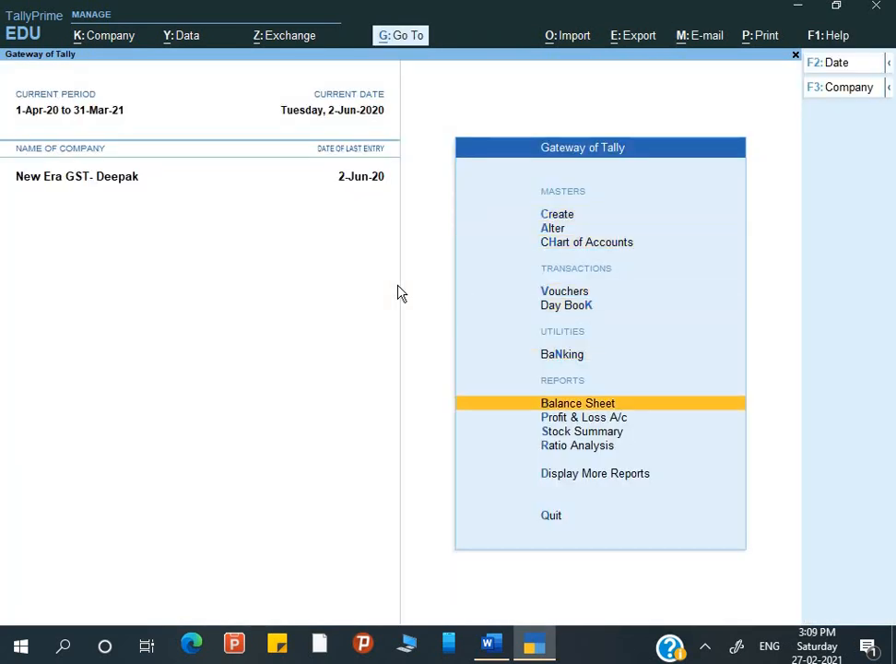
{"action": "key", "text": "Return"}
{"action": "key", "text": "alt+F5"}
{"action": "key", "text": "Down"}
{"action": "key", "text": "Down"}
{"action": "key", "text": "Down"}
{"action": "key", "text": "Return"}
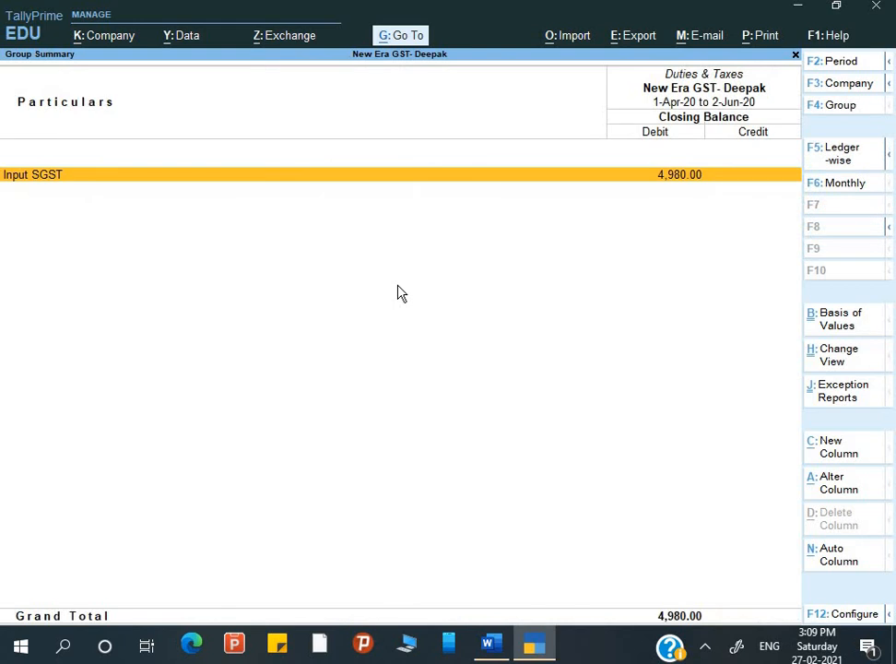
Open the GSTR-2 report from Display More Reports > GST Reports.
{"action": "key", "text": "Escape"}
{"action": "key", "text": "Escape"}
{"action": "key", "text": "Escape"}
{"action": "key", "text": "Escape"}
{"action": "key", "text": "Up"}
{"action": "key", "text": "Up"}
{"action": "key", "text": "Up"}
{"action": "key", "text": "Up"}
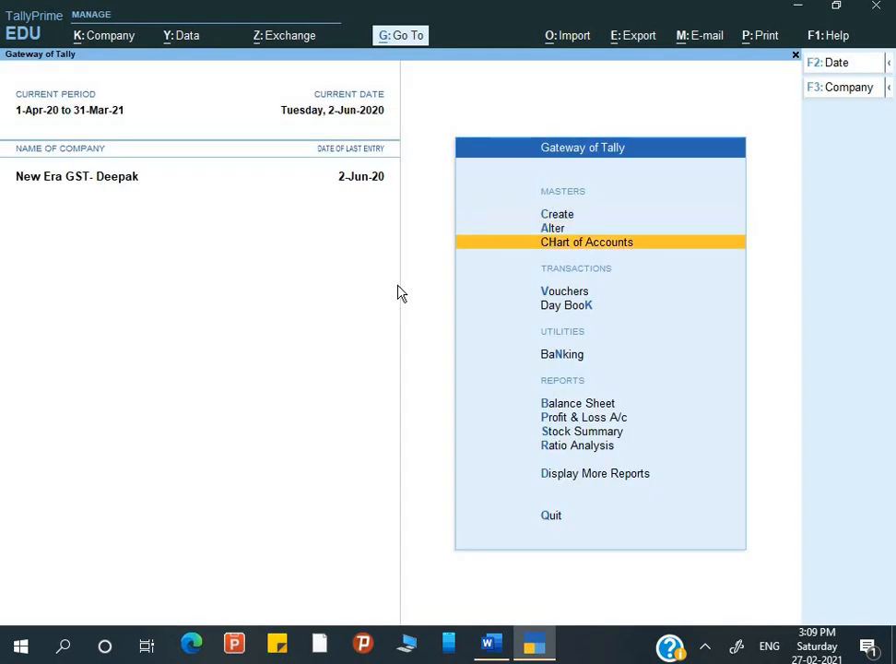
{"action": "key", "text": "Down"}
{"action": "key", "text": "Down"}
{"action": "key", "text": "Down"}
{"action": "key", "text": "Down"}
{"action": "key", "text": "Down"}
{"action": "key", "text": "Down"}
{"action": "key", "text": "Down"}
{"action": "key", "text": "Down"}
{"action": "key", "text": "Return"}
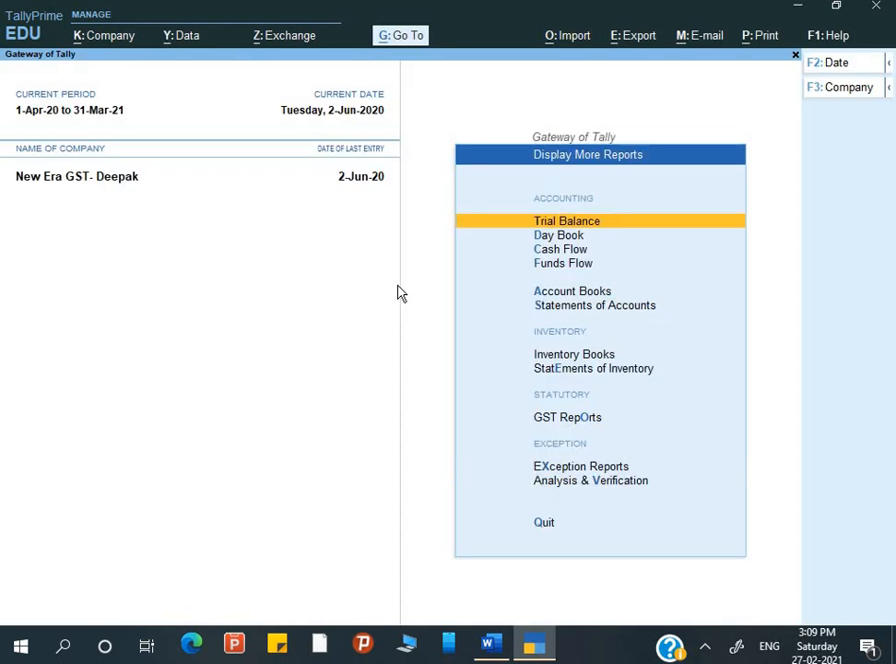
{"action": "key", "text": "Down"}
{"action": "key", "text": "Down"}
{"action": "key", "text": "Down"}
{"action": "key", "text": "Down"}
{"action": "key", "text": "Down"}
{"action": "key", "text": "Down"}
{"action": "key", "text": "Down"}
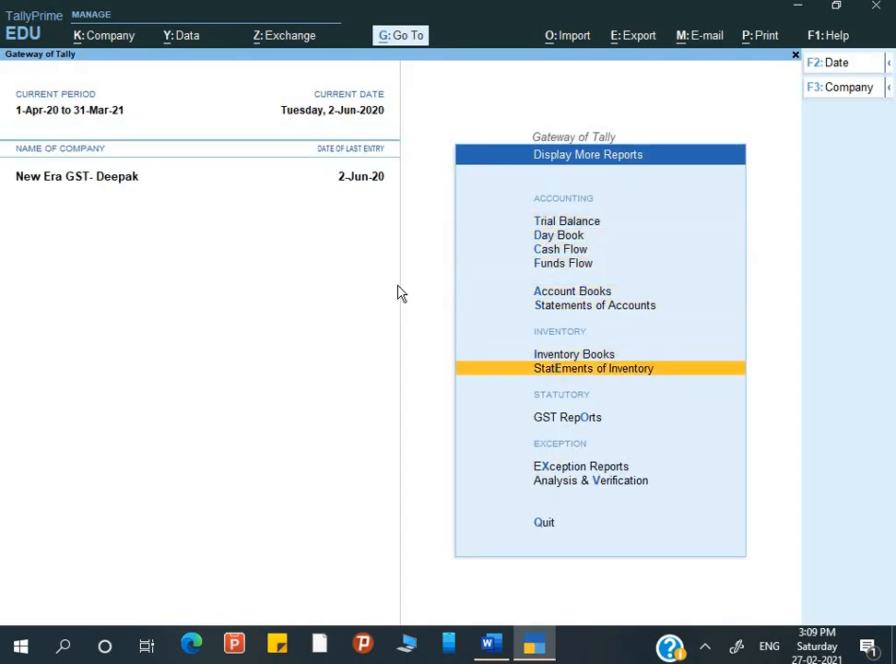
{"action": "key", "text": "Up"}
{"action": "key", "text": "Down"}
{"action": "key", "text": "Down"}
{"action": "key", "text": "Return"}
{"action": "key", "text": "Down"}
{"action": "key", "text": "Return"}
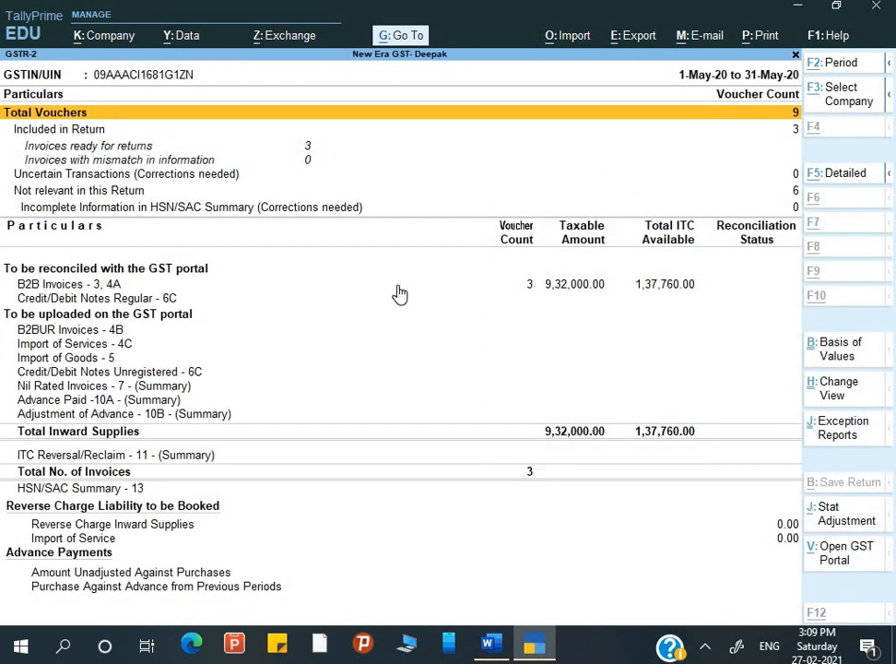
Set the GSTR-2 period to 1-6-2020 through 2-6-2020.
{"action": "key", "text": "F2"}
{"action": "type", "text": "1-6"}
{"action": "key", "text": "Return"}
{"action": "type", "text": "2"}
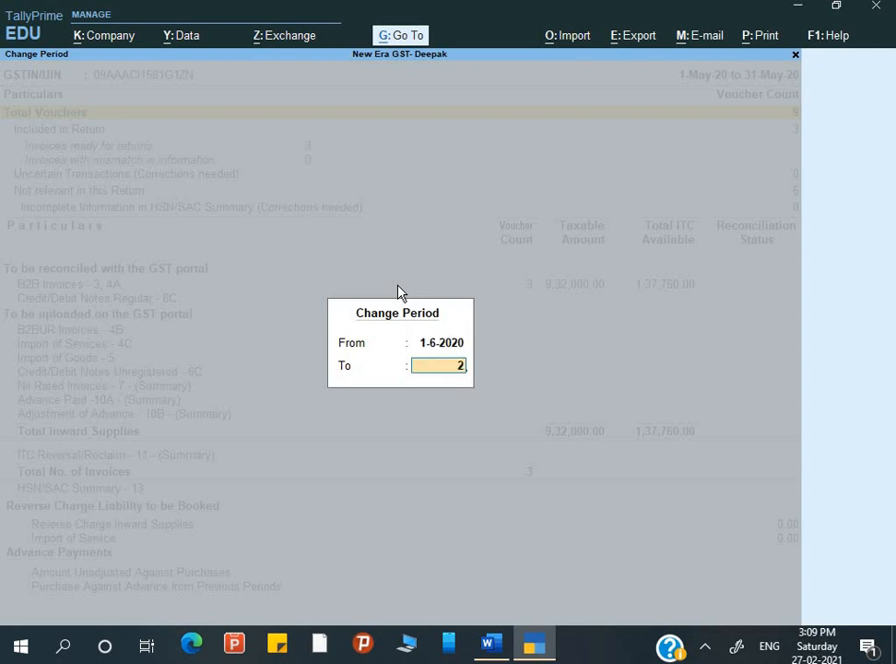
{"action": "type", "text": "-6"}
{"action": "key", "text": "Return"}
{"action": "key", "text": "Down"}
{"action": "key", "text": "Down"}
{"action": "key", "text": "Down"}
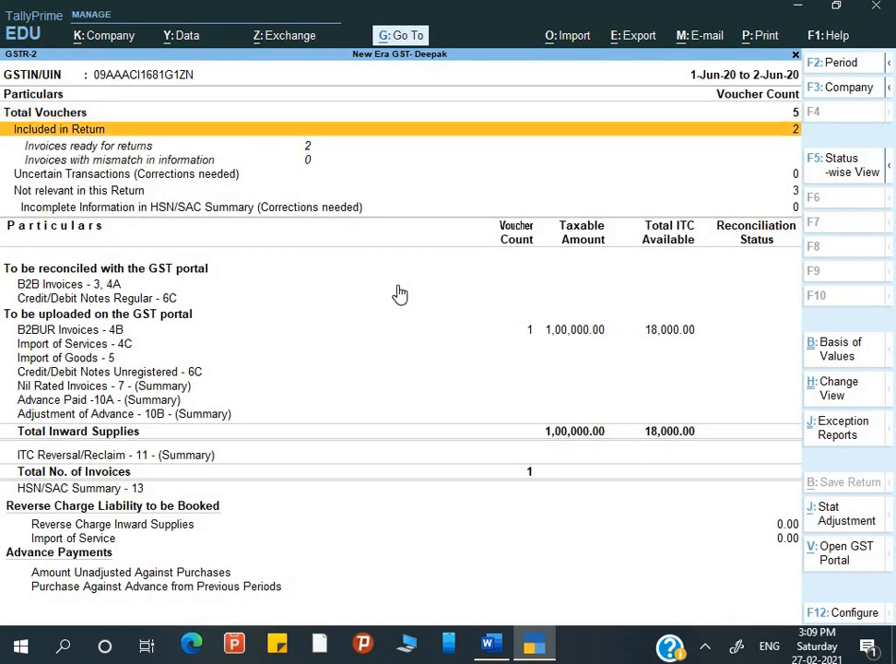
{"action": "key", "text": "Down"}
{"action": "key", "text": "Down"}
{"action": "key", "text": "Down"}
{"action": "key", "text": "Down"}
{"action": "key", "text": "Down"}
{"action": "key", "text": "Down"}
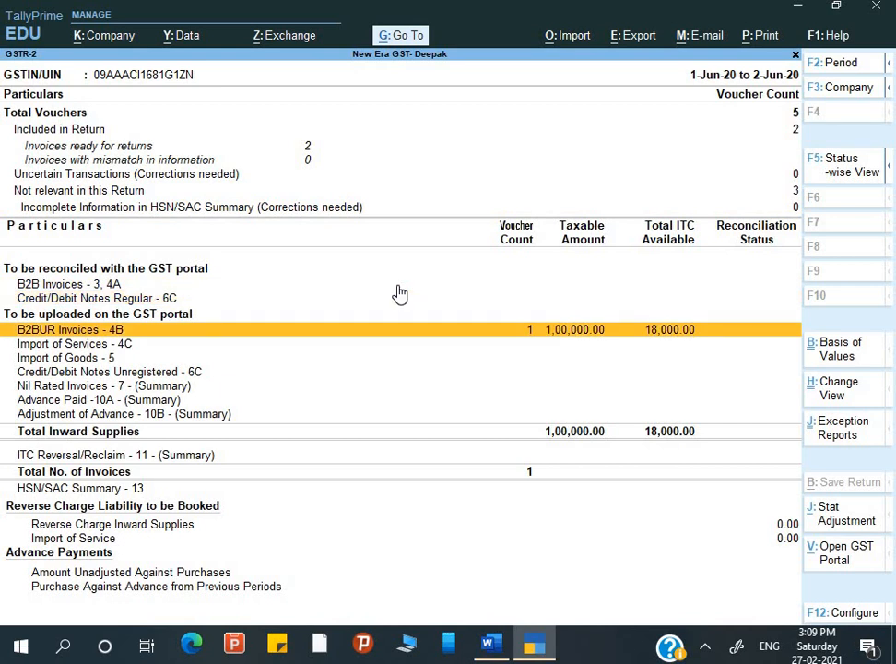
Read the next instruction in the Word notes, then return to the report.
{"action": "key", "text": "alt+Tab"}
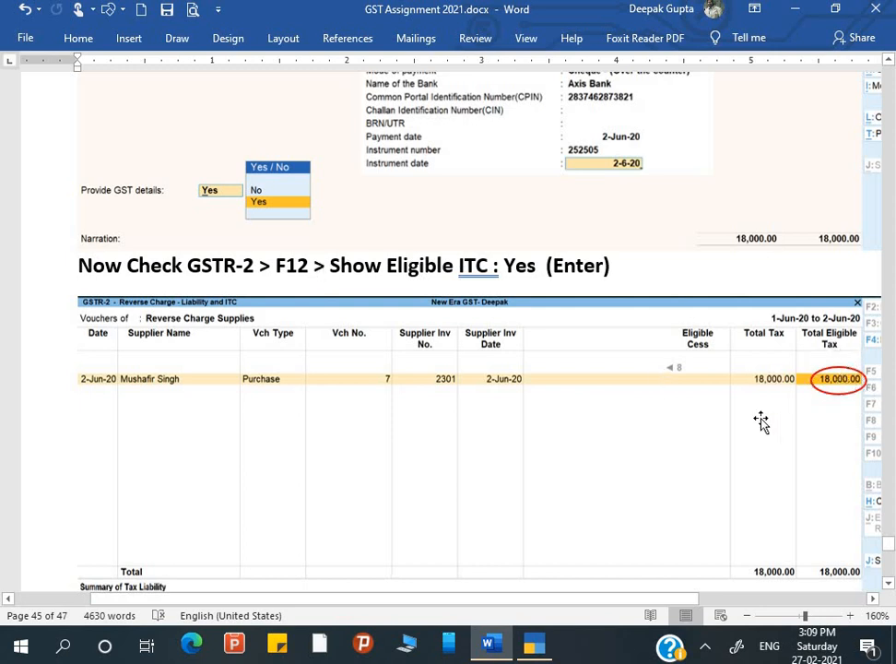
{"action": "scroll", "coordinate": [789, 411], "scroll_direction": "down", "scroll_amount": 1}
{"action": "key", "text": "alt+Tab"}
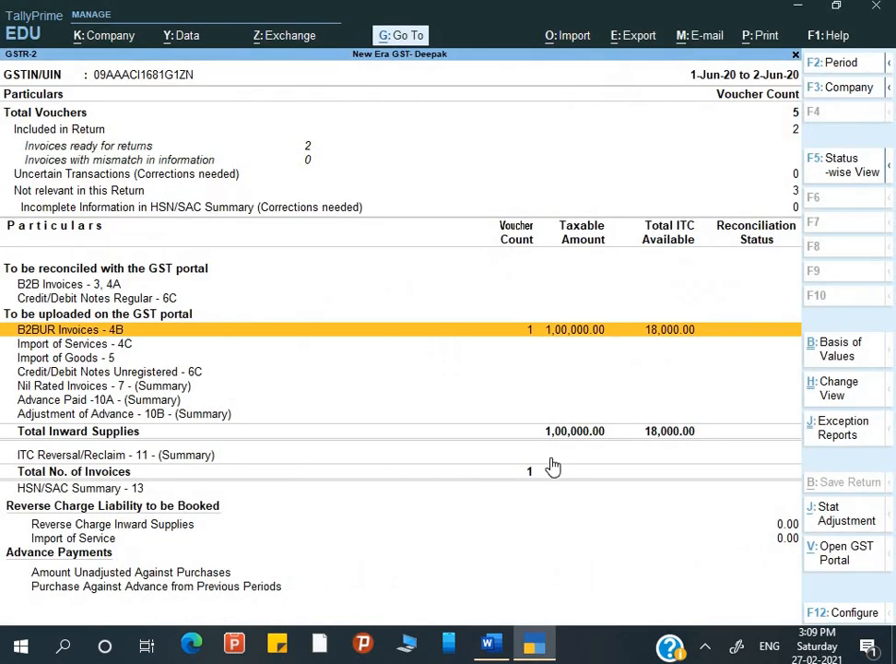
Check company features and report configuration unchanged, then open the Reverse Charge Inward Supplies vouchers.
{"action": "key", "text": "F11"}
{"action": "key", "text": "Escape"}
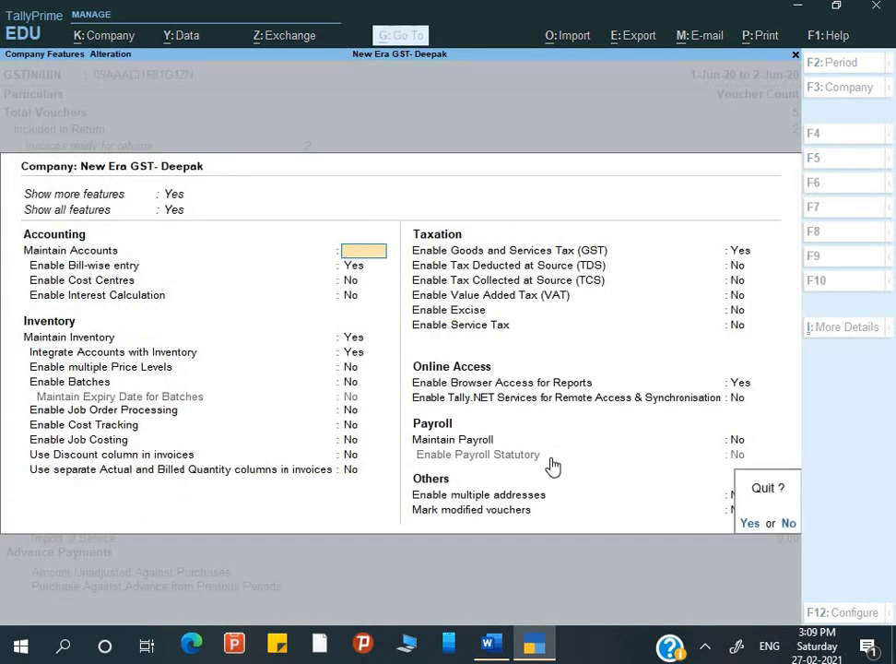
{"action": "key", "text": "y"}
{"action": "key", "text": "F12"}
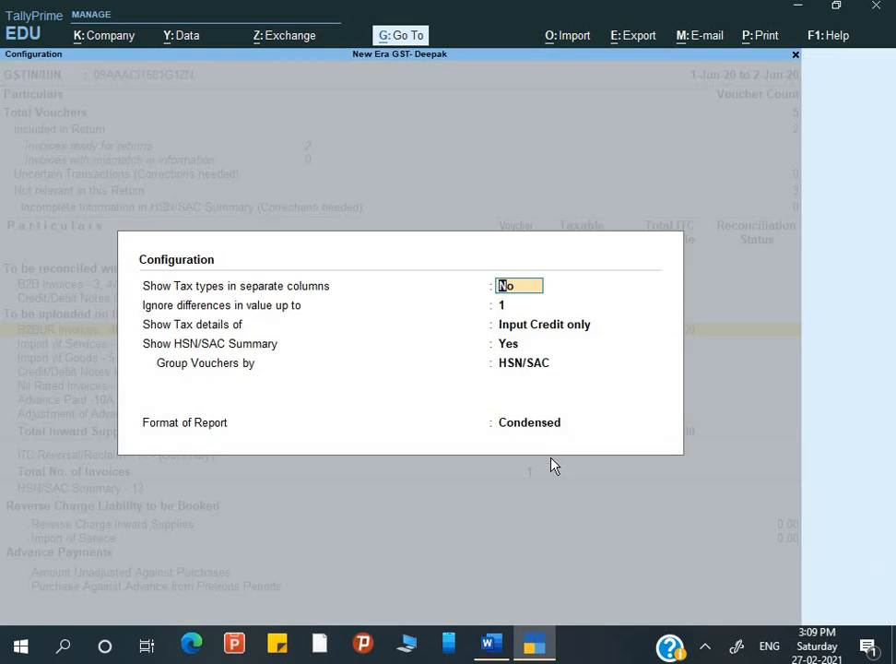
{"action": "key", "text": "Escape"}
{"action": "key", "text": "Down"}
{"action": "key", "text": "Down"}
{"action": "key", "text": "Down"}
{"action": "key", "text": "Down"}
{"action": "key", "text": "Down"}
{"action": "key", "text": "Down"}
{"action": "key", "text": "Down"}
{"action": "key", "text": "Down"}
{"action": "key", "text": "Down"}
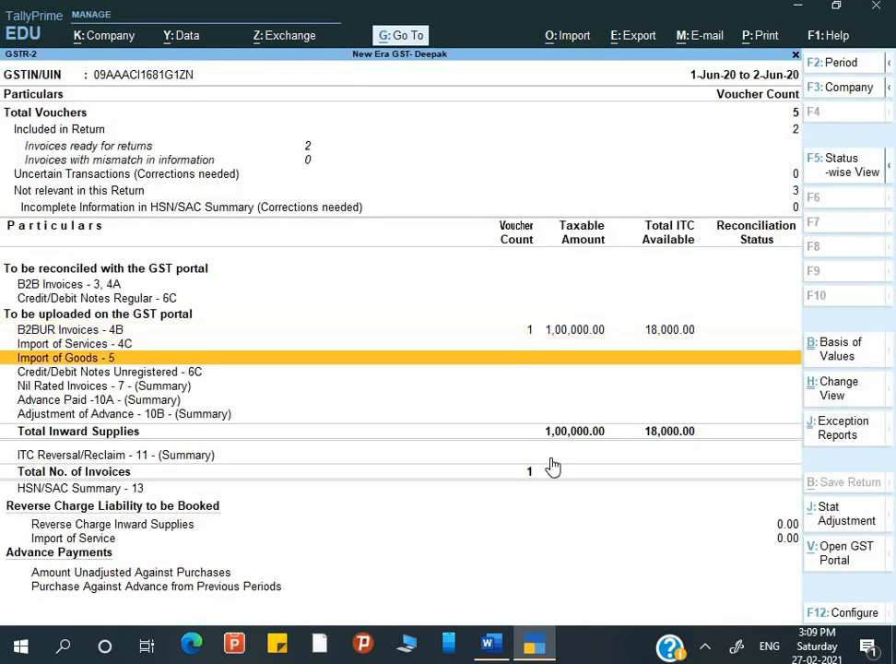
{"action": "key", "text": "Return"}
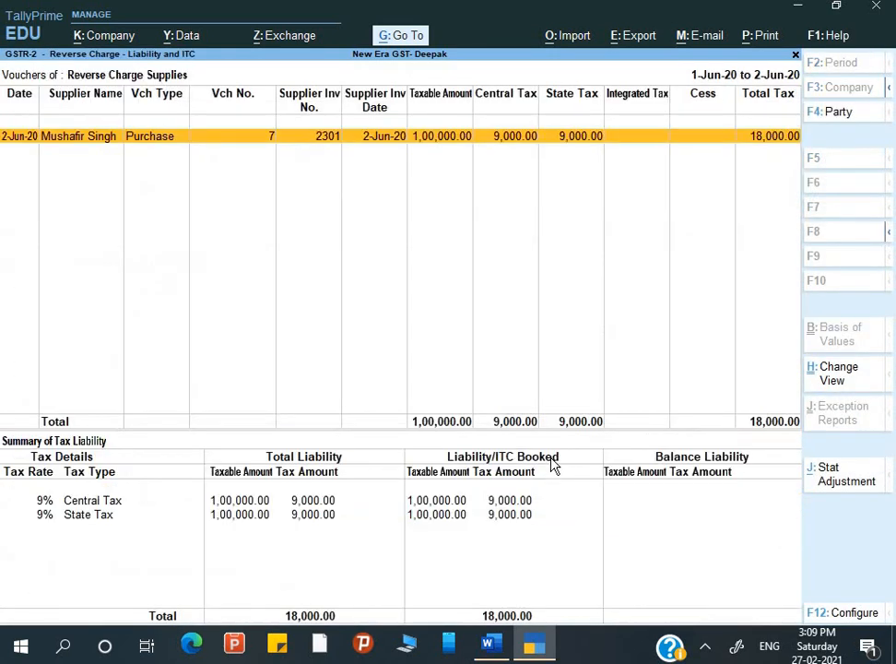
Enable Show eligible Input Tax Credit and view Total Eligible Tax of 18,000.00.
{"action": "key", "text": "F12"}
{"action": "key", "text": "Return"}
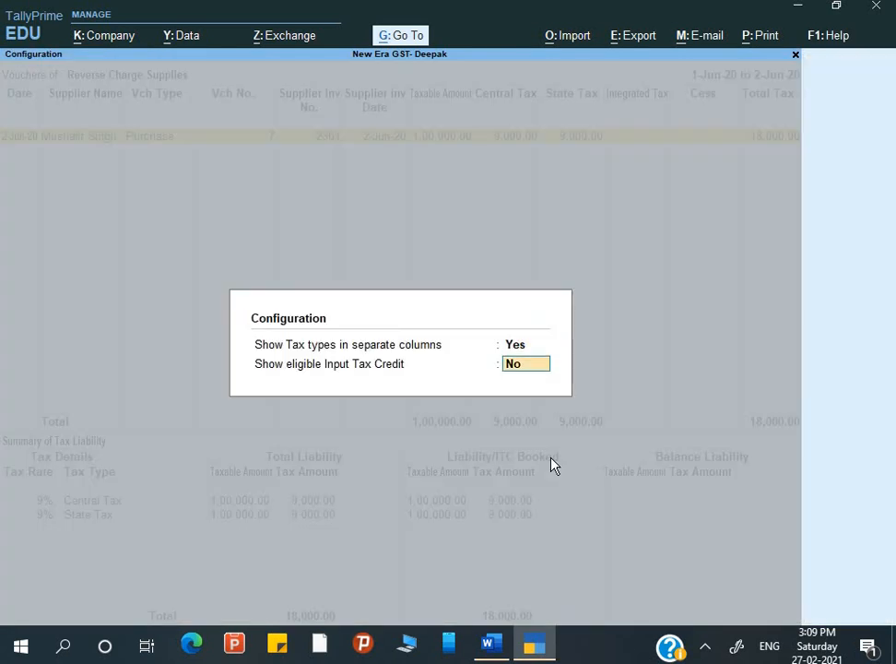
{"action": "key", "text": "Return"}
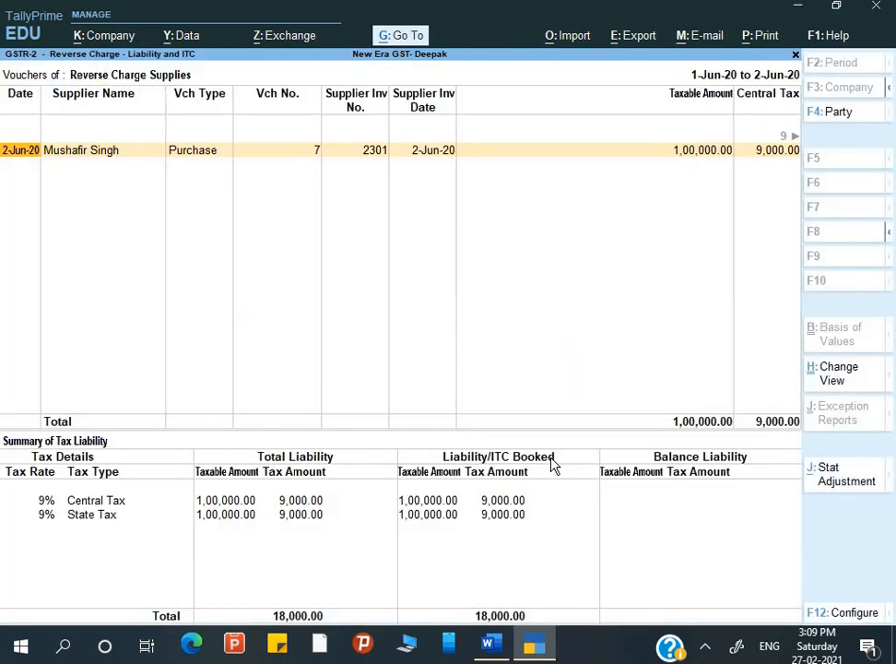
{"action": "key", "text": "Right"}
{"action": "key", "text": "Right"}
{"action": "key", "text": "Right"}
{"action": "key", "text": "Right"}
{"action": "key", "text": "Right"}
{"action": "key", "text": "Right"}
{"action": "key", "text": "Right"}
{"action": "key", "text": "Right"}
{"action": "key", "text": "Right"}
{"action": "key", "text": "Right"}
{"action": "key", "text": "Right"}
{"action": "key", "text": "Right"}
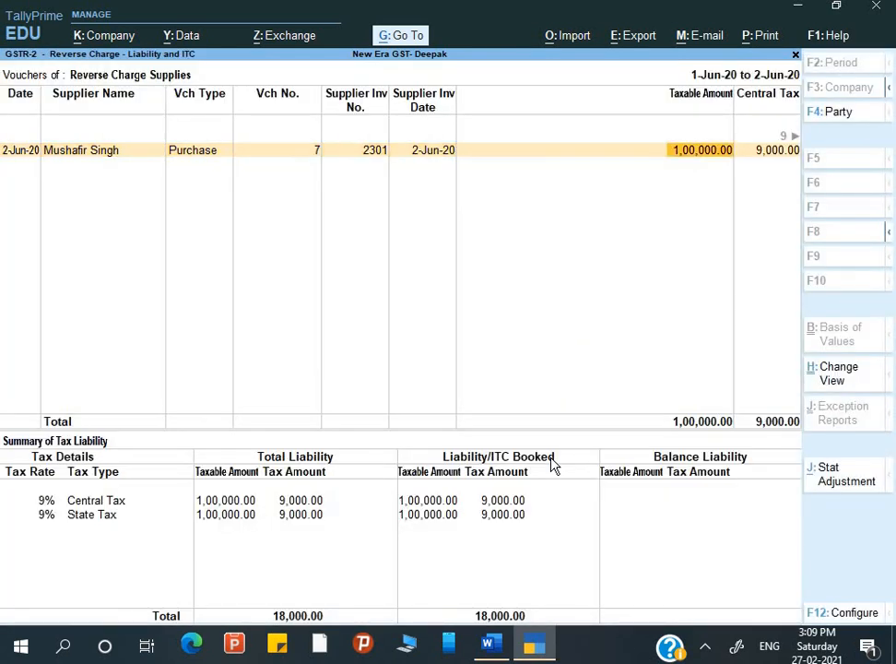
{"action": "key", "text": "Right"}
{"action": "key", "text": "Right"}
{"action": "key", "text": "Right"}
{"action": "key", "text": "Right"}
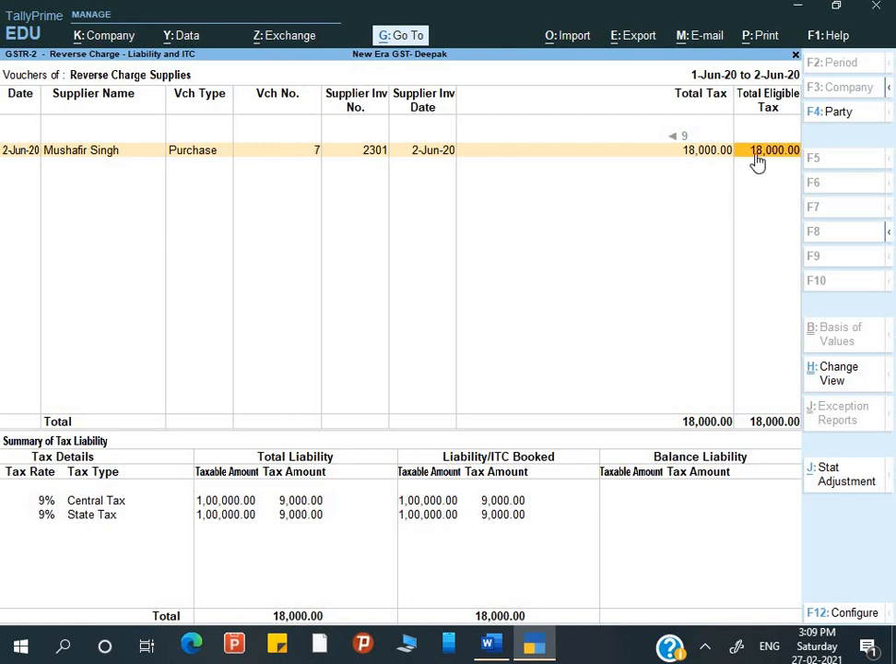
Scroll the Word notes to page 45's 1-7-2020 Increase of Input Tax Credit journal.
{"action": "key", "text": "alt+Tab"}
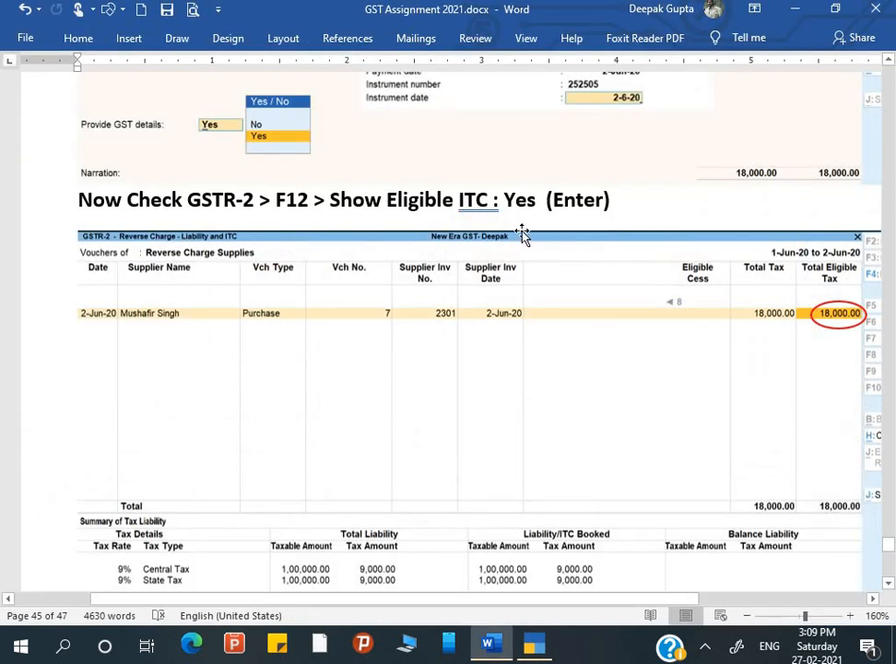
{"action": "scroll", "coordinate": [512, 334], "scroll_direction": "down", "scroll_amount": 3}
{"action": "scroll", "coordinate": [512, 334], "scroll_direction": "down", "scroll_amount": 5}
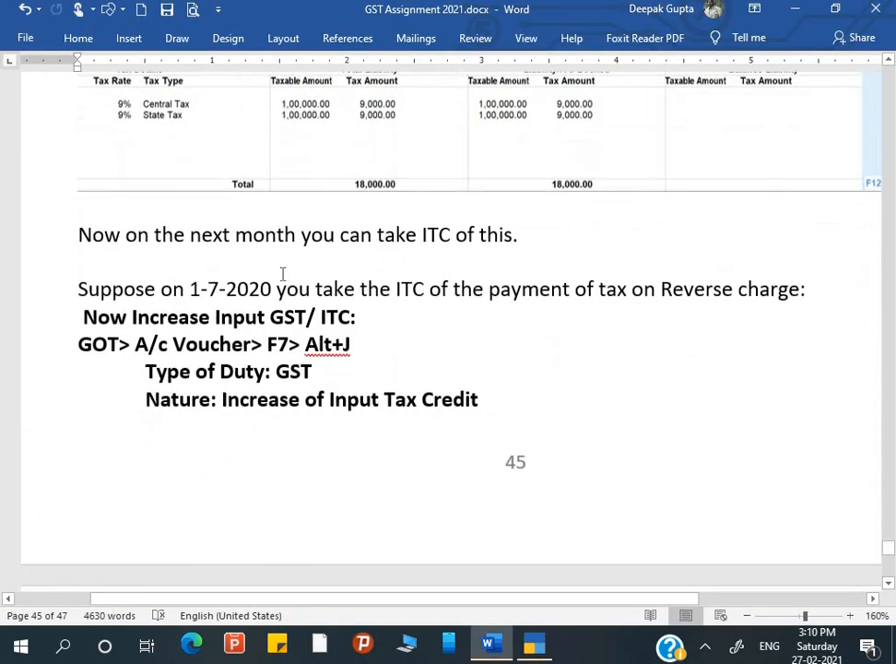
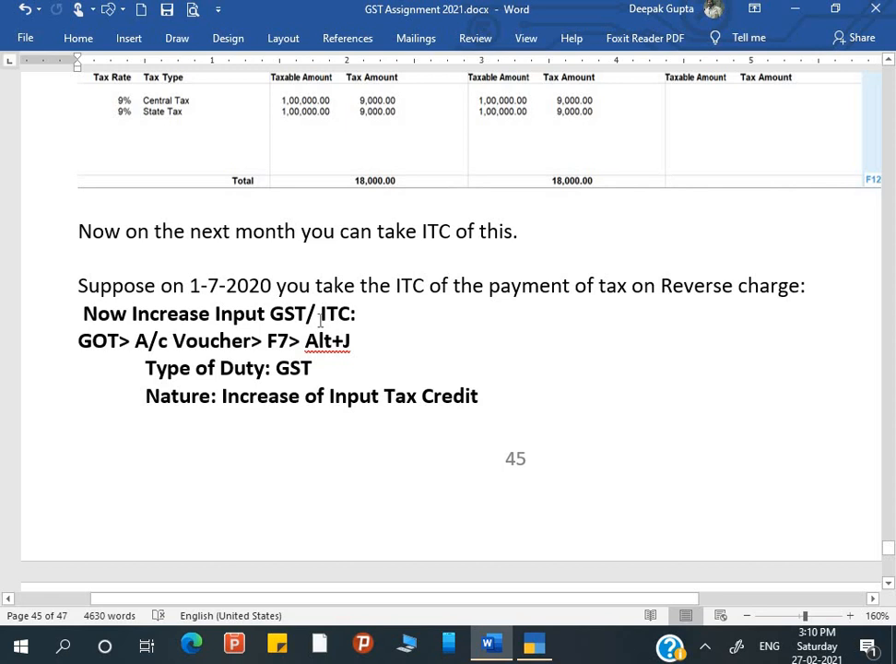
Read down the Word notes on the ITC journal, then return to TallyPrime's GSTR-2 reverse charge report.
{"action": "scroll", "coordinate": [209, 378], "scroll_direction": "down", "scroll_amount": 2}
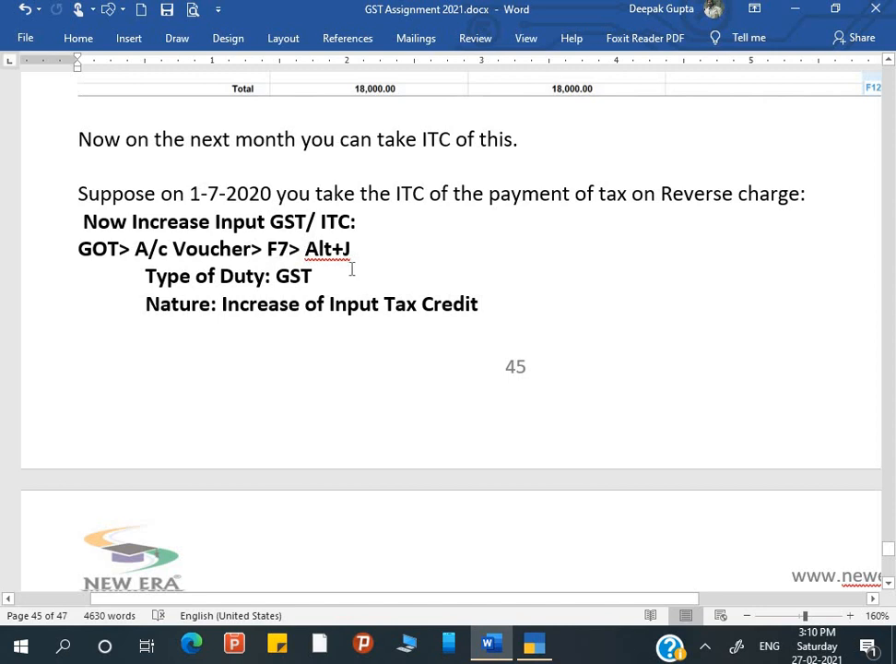
{"action": "scroll", "coordinate": [350, 267], "scroll_direction": "down", "scroll_amount": 2}
{"action": "scroll", "coordinate": [350, 277], "scroll_direction": "down", "scroll_amount": 2}
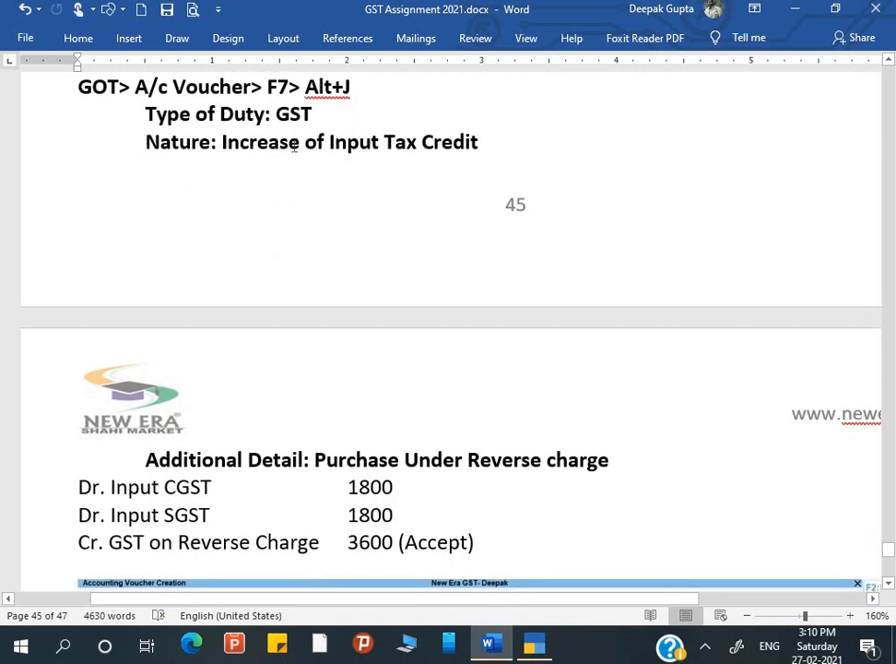
{"action": "scroll", "coordinate": [258, 385], "scroll_direction": "down", "scroll_amount": 4}
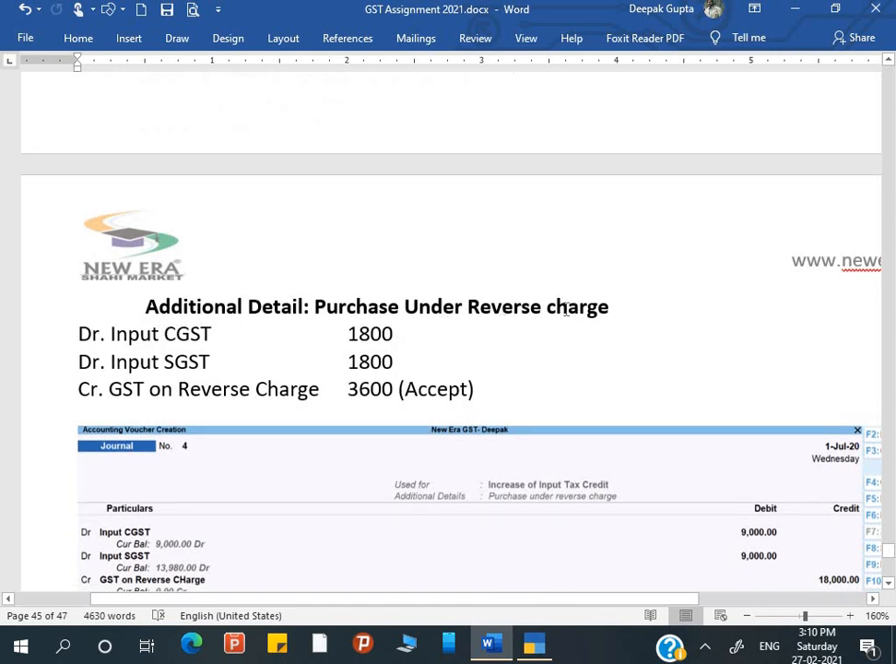
{"action": "scroll", "coordinate": [441, 263], "scroll_direction": "down", "scroll_amount": 2}
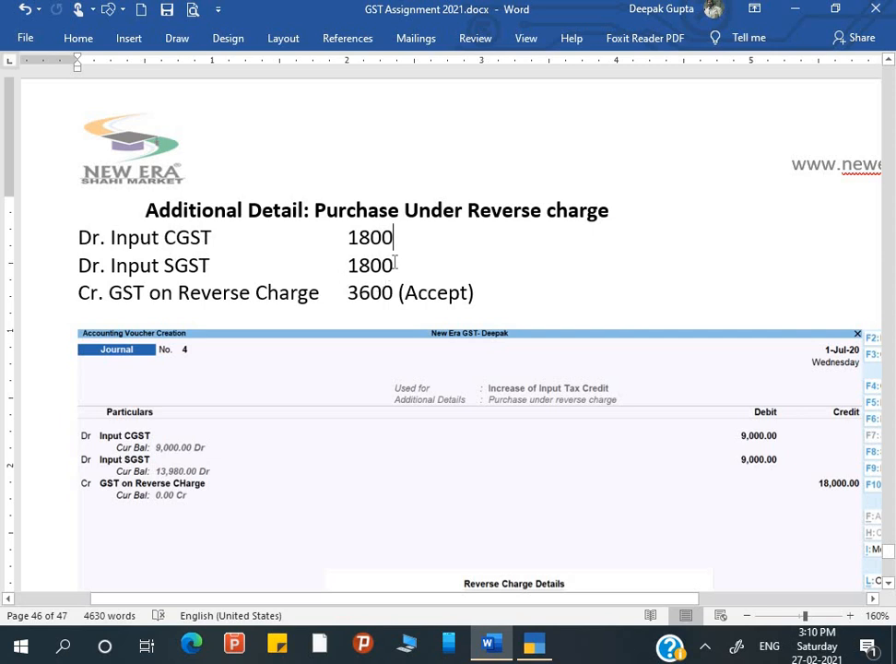
{"action": "key", "text": "alt+Tab"}
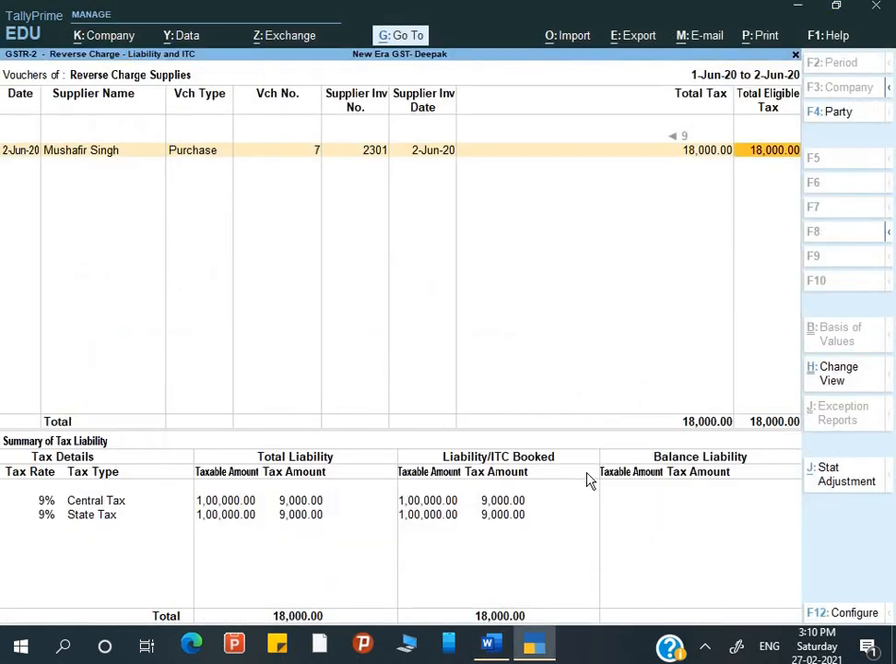
From the Gateway of Tally, start a Journal voucher dated 1-Jul-20.
{"action": "key", "text": "Escape"}
{"action": "key", "text": "Escape"}
{"action": "key", "text": "Escape"}
{"action": "key", "text": "Escape"}
{"action": "key", "text": "Down"}
{"action": "key", "text": "Down"}
{"action": "key", "text": "Down"}
{"action": "key", "text": "Down"}
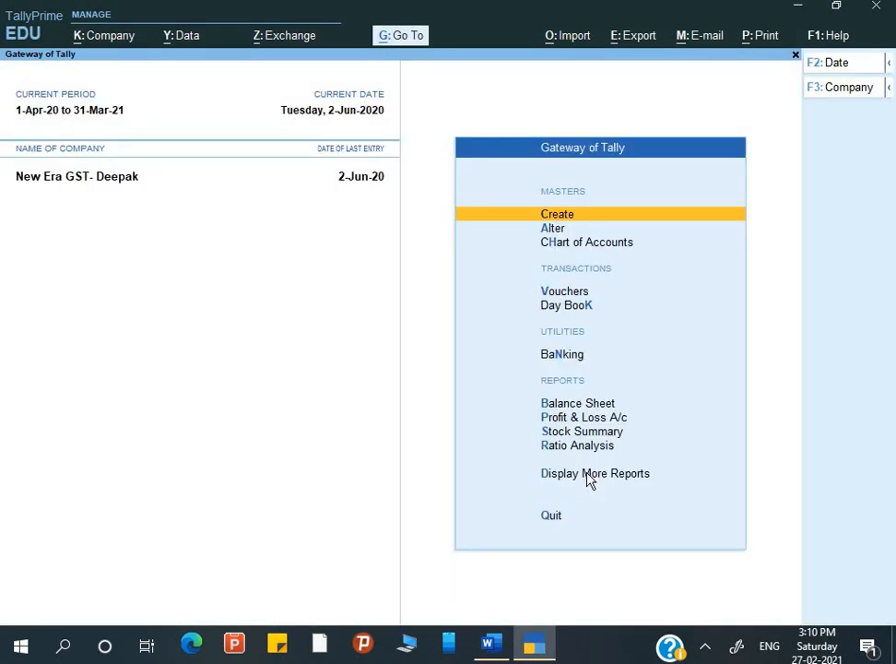
{"action": "key", "text": "Down"}
{"action": "key", "text": "Return"}
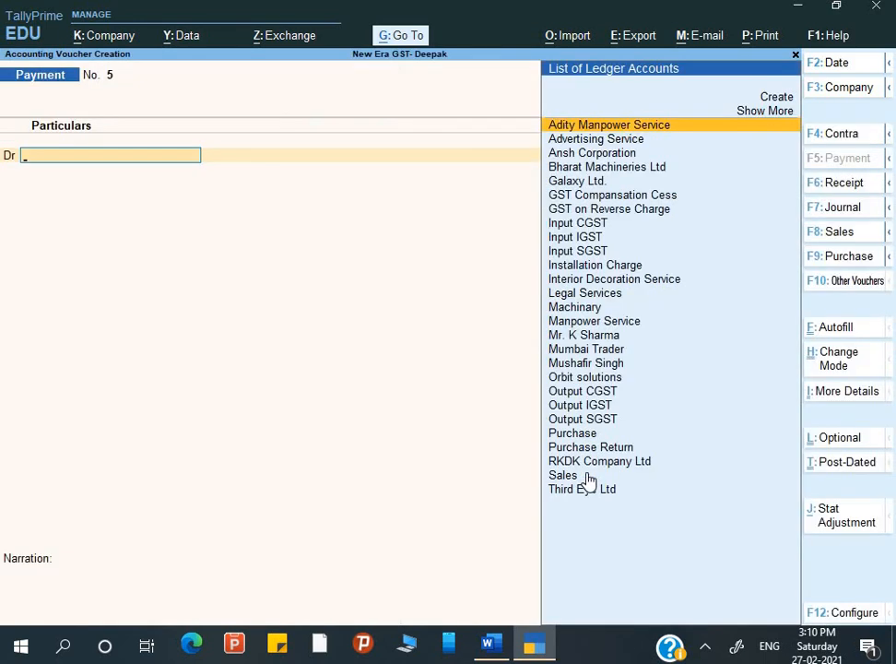
{"action": "key", "text": "F7"}
{"action": "key", "text": "F2"}
{"action": "type", "text": "1-7"}
{"action": "key", "text": "Return"}
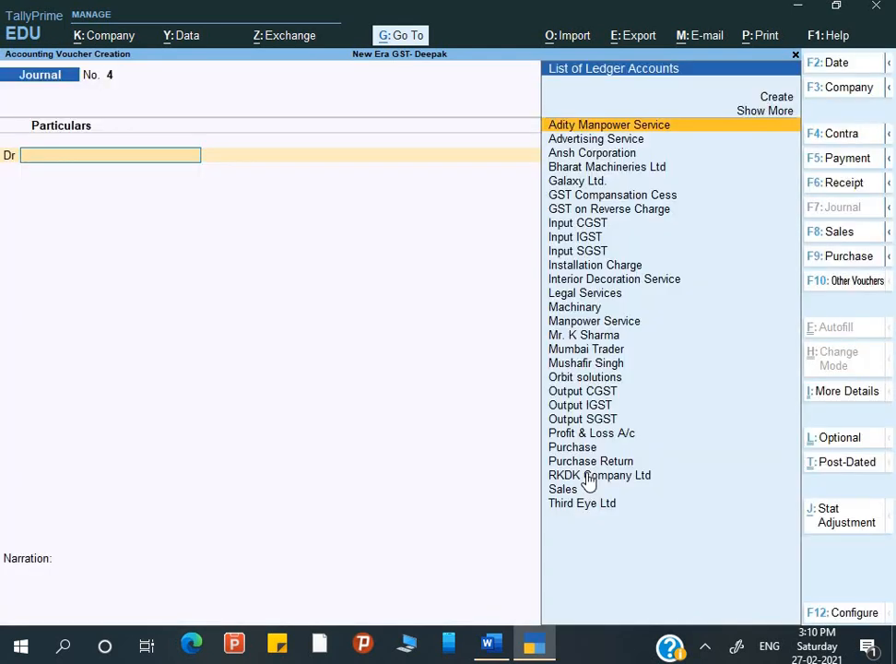
Flag the journal as GST Increase of Input Tax Credit, Purchase under reverse charge.
{"action": "key", "text": "alt+j"}
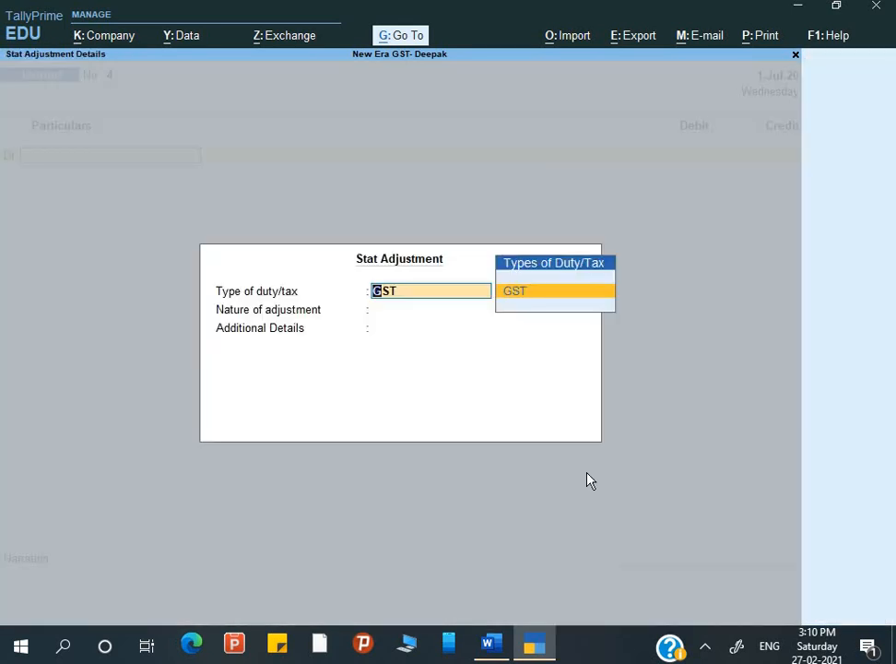
{"action": "key", "text": "Return"}
{"action": "key", "text": "Down"}
{"action": "key", "text": "Down"}
{"action": "key", "text": "Up"}
{"action": "key", "text": "Return"}
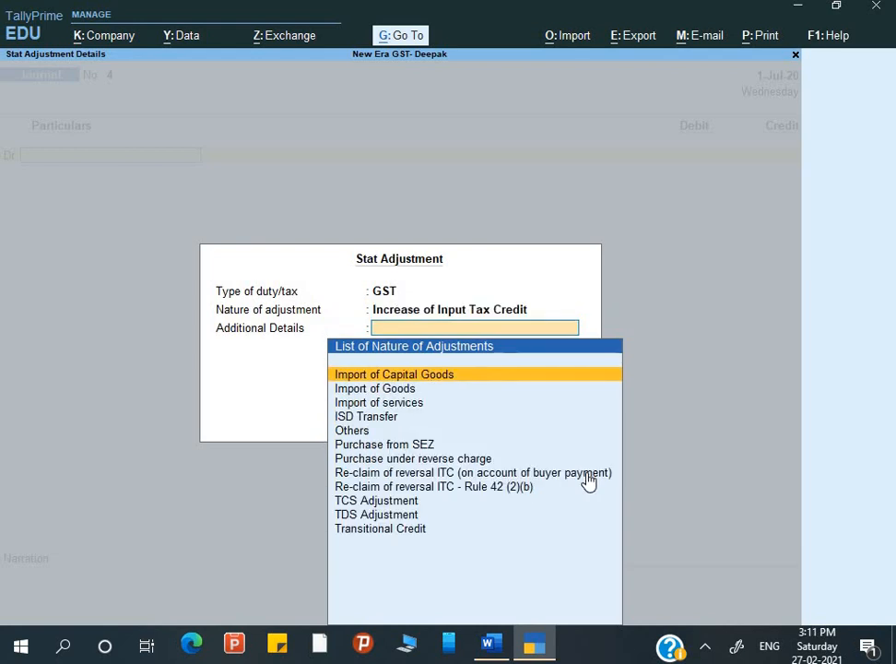
{"action": "key", "text": "Down"}
{"action": "key", "text": "Down"}
{"action": "key", "text": "Down"}
{"action": "key", "text": "Down"}
{"action": "key", "text": "Down"}
{"action": "key", "text": "Down"}
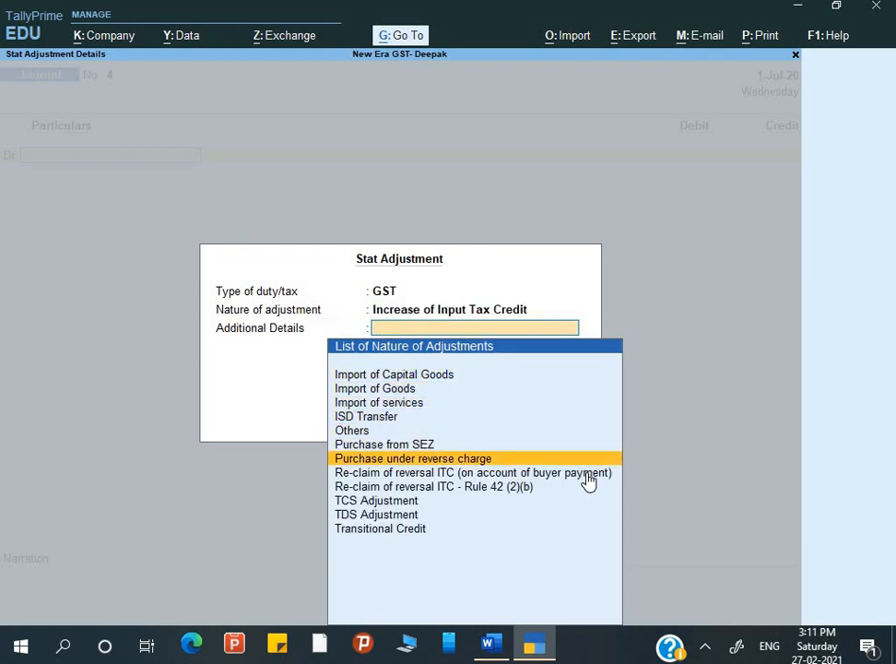
{"action": "key", "text": "Return"}
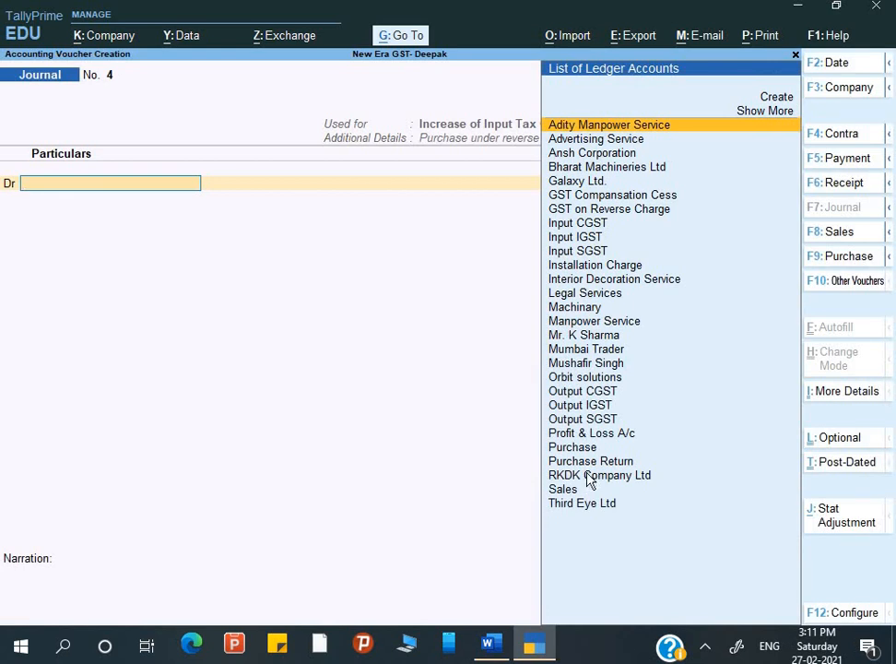
Debit Input CGST 9,000 at 9% on a taxable value of 1,00,000.
{"action": "type", "text": "I"}
{"action": "key", "text": "Down"}
{"action": "key", "text": "Up"}
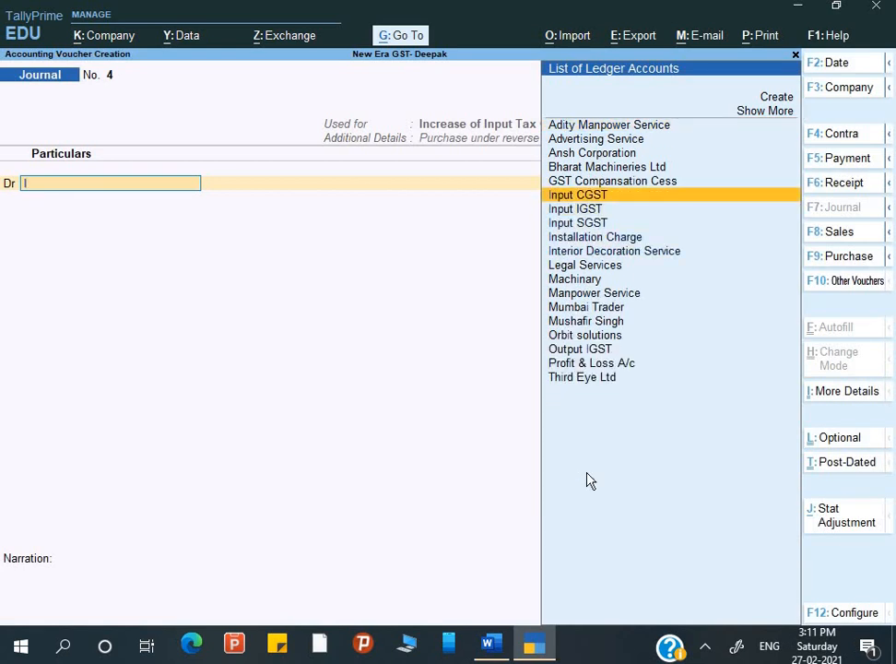
{"action": "key", "text": "Return"}
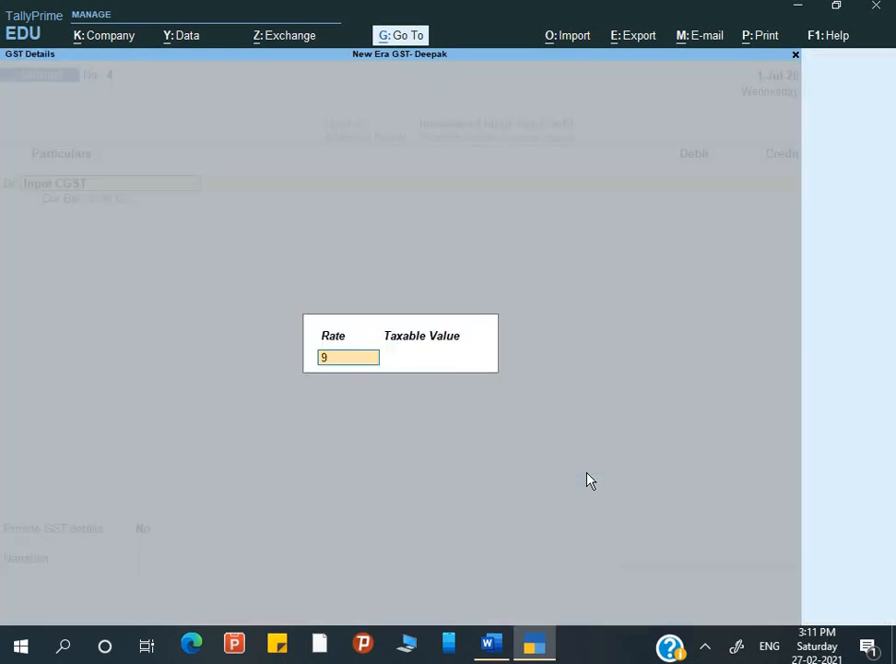
{"action": "type", "text": "9"}
{"action": "key", "text": "Return"}
{"action": "type", "text": "10000"}
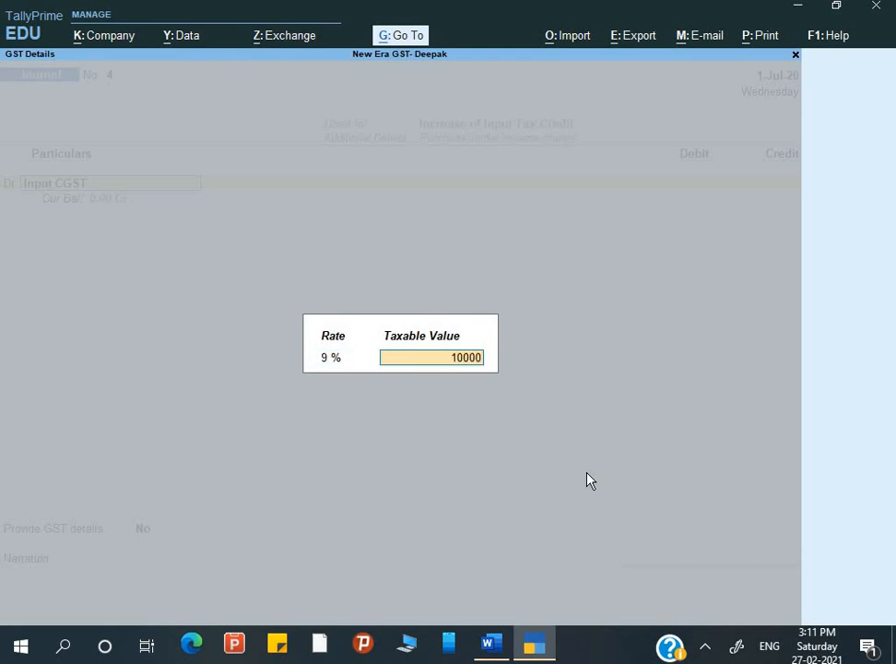
{"action": "type", "text": "0"}
{"action": "key", "text": "Return"}
{"action": "type", "text": "900"}
{"action": "type", "text": "0"}
{"action": "key", "text": "Return"}
Add a second debit line for Input SGST of 9,000 at 9%.
{"action": "type", "text": "d"}
{"action": "key", "text": "Return"}
{"action": "type", "text": "I"}
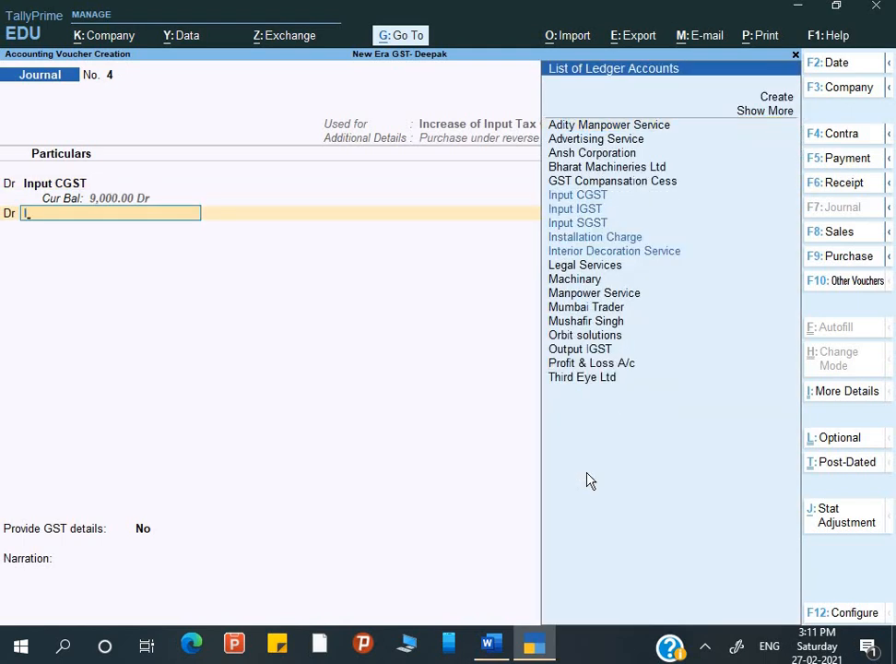
{"action": "key", "text": "Down"}
{"action": "key", "text": "Down"}
{"action": "key", "text": "Return"}
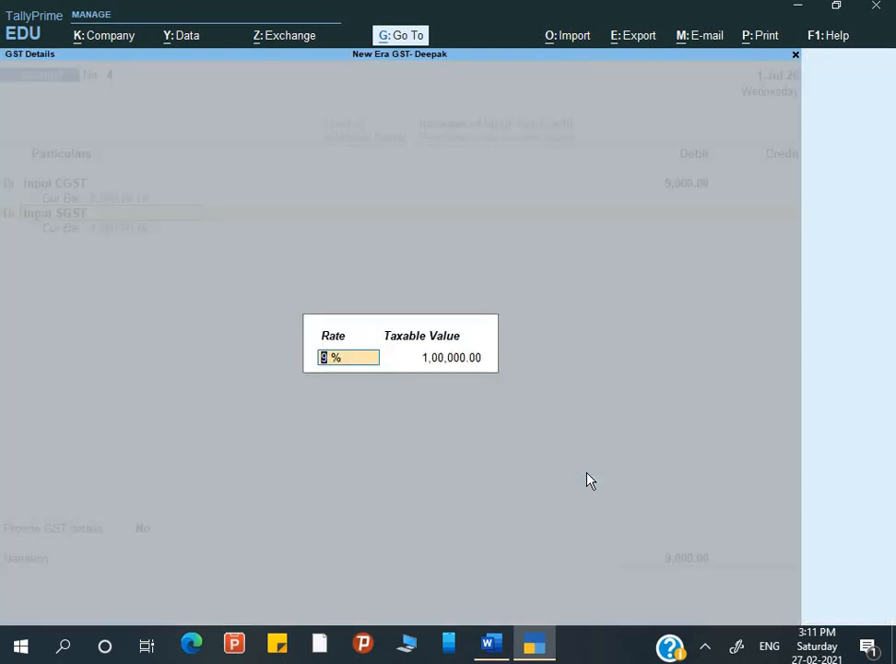
{"action": "key", "text": "Return"}
{"action": "type", "text": "9000"}
{"action": "key", "text": "Return"}
{"action": "key", "text": "Return"}
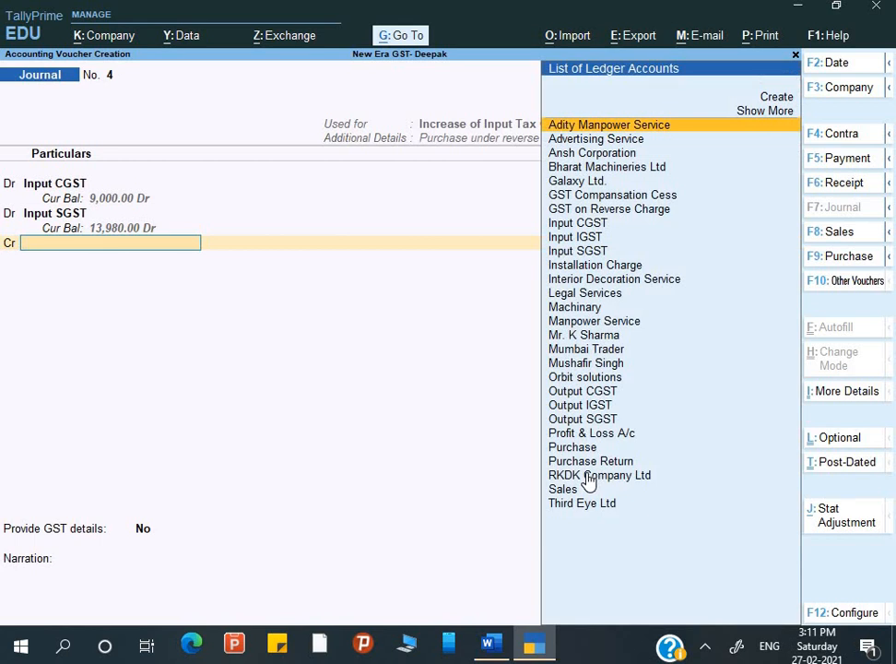
Credit GST on Reverse Charge with 18,000.
{"action": "type", "text": "G"}
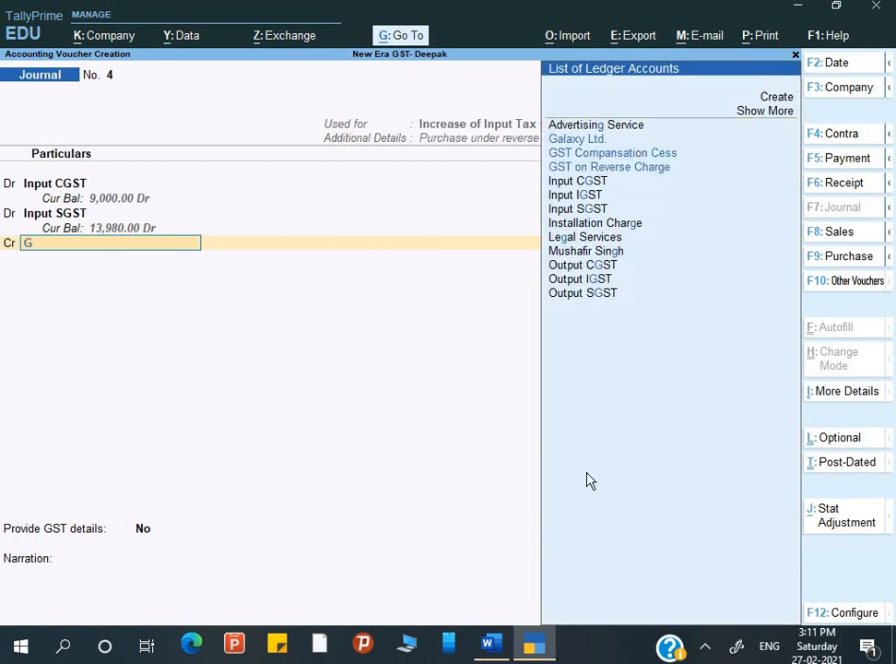
{"action": "key", "text": "Down"}
{"action": "key", "text": "Down"}
{"action": "key", "text": "Return"}
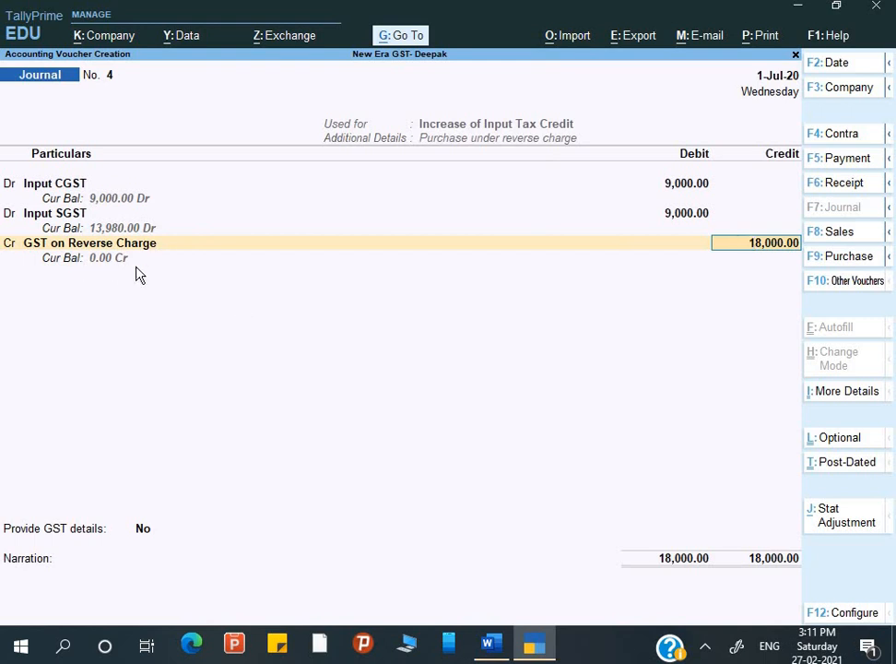
{"action": "key", "text": "Return"}
Provide GST details with the period 1-Jun-20 to 1-Jul-20.
{"action": "key", "text": "Down"}
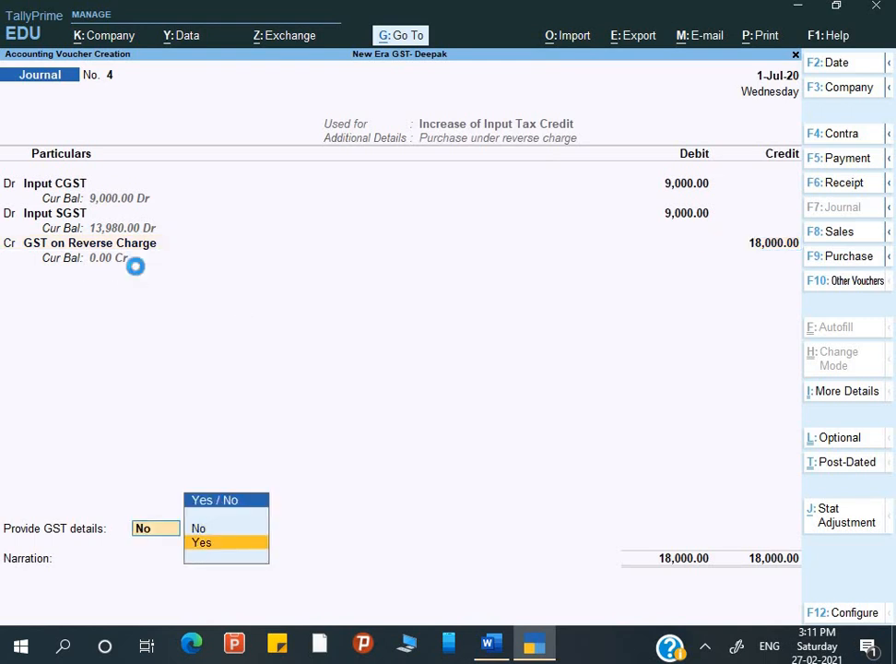
{"action": "key", "text": "Return"}
{"action": "type", "text": "1-6"}
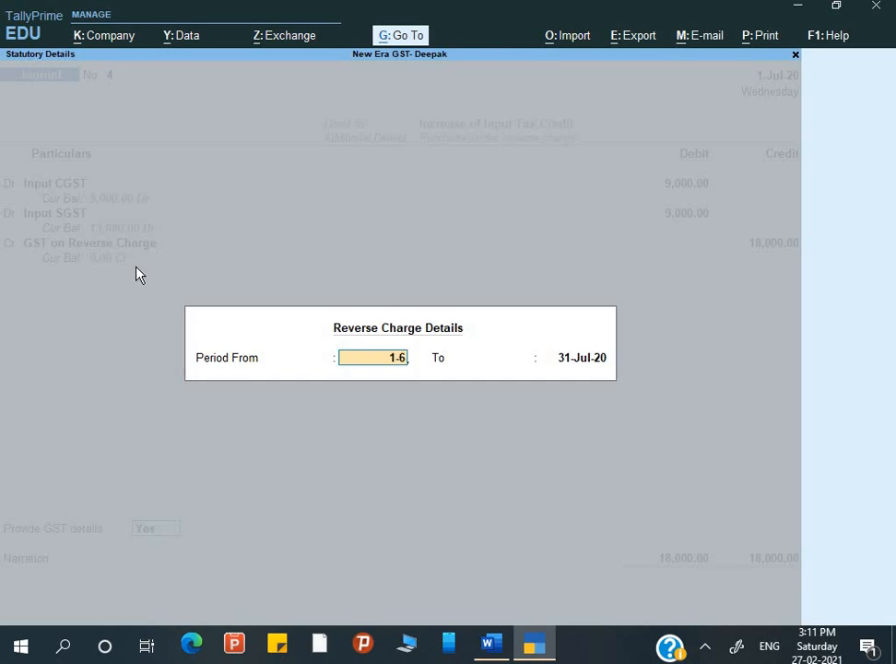
{"action": "key", "text": "Return"}
{"action": "type", "text": "1-"}
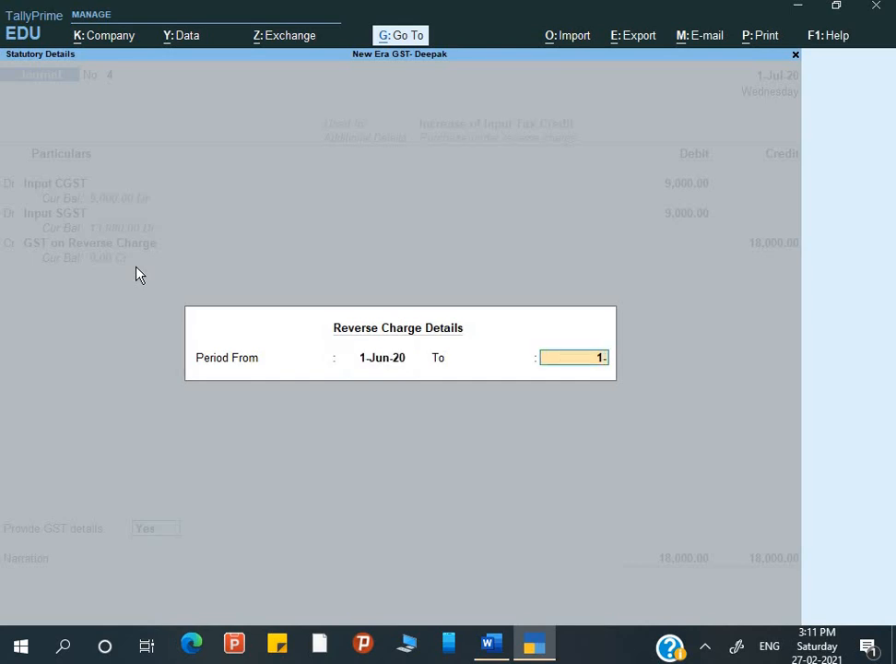
{"action": "type", "text": "7"}
{"action": "key", "text": "Return"}
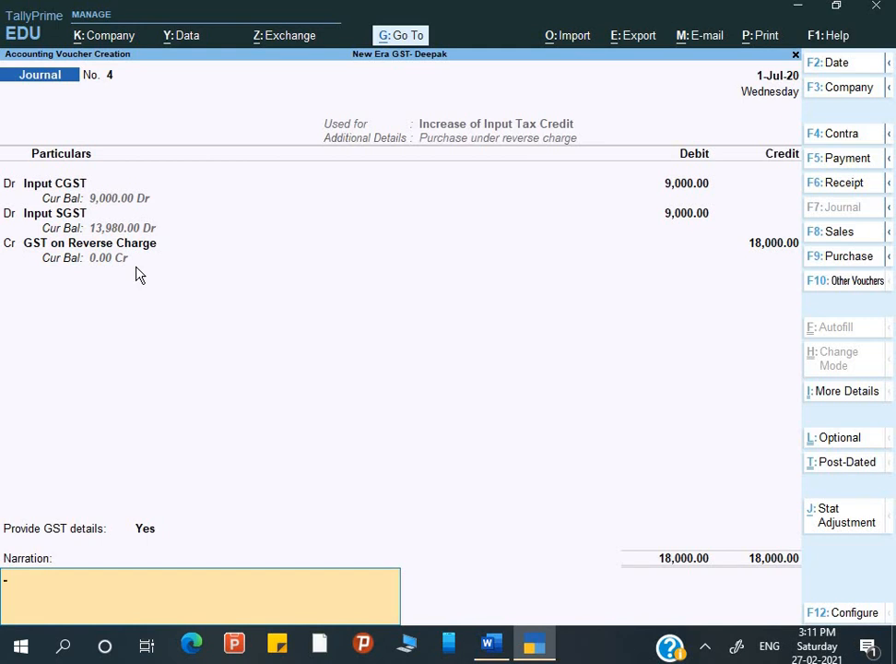
Enter the narration 'Being ITC increase under reverse charge', save Journal No. 4, and exit to the Gateway.
{"action": "type", "text": "Being"}
{"action": "key", "text": "alt+Tab"}
{"action": "scroll", "coordinate": [211, 373], "scroll_direction": "down", "scroll_amount": 5}
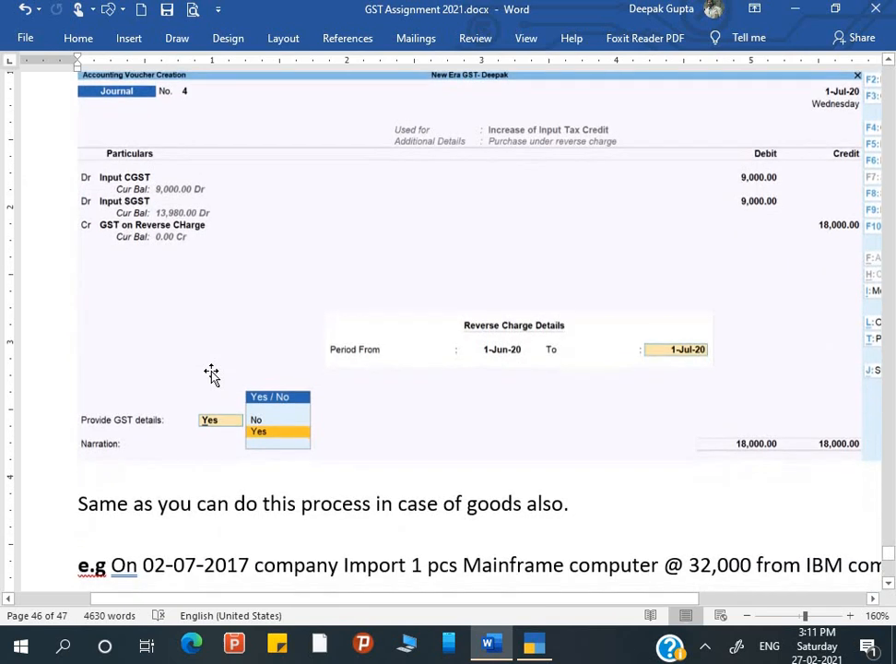
{"action": "scroll", "coordinate": [211, 373], "scroll_direction": "down", "scroll_amount": 2}
{"action": "scroll", "coordinate": [211, 373], "scroll_direction": "up", "scroll_amount": 4}
{"action": "key", "text": "alt+Tab"}
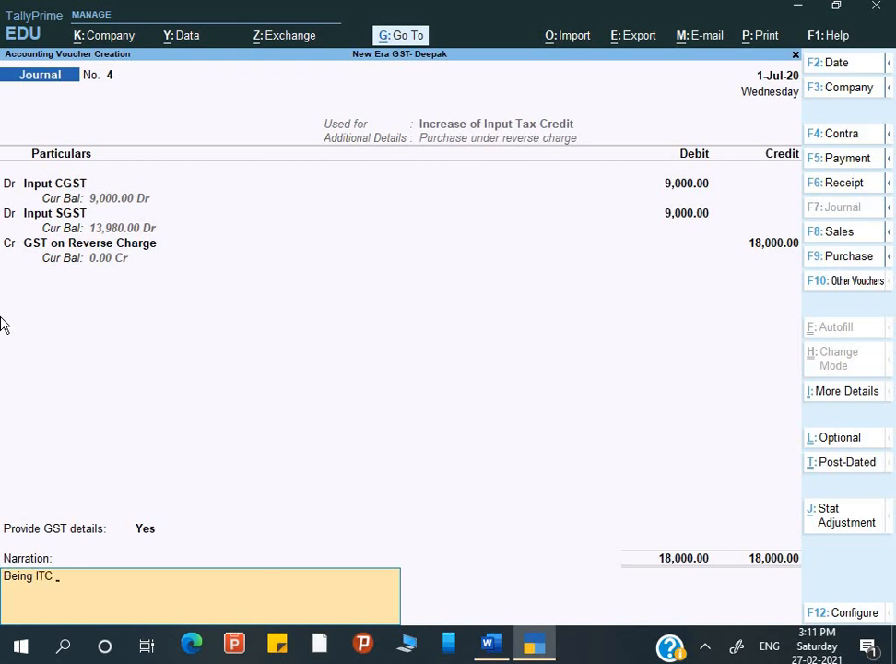
{"action": "type", "text": "ease under reverse charge"}
{"action": "key", "text": "Return"}
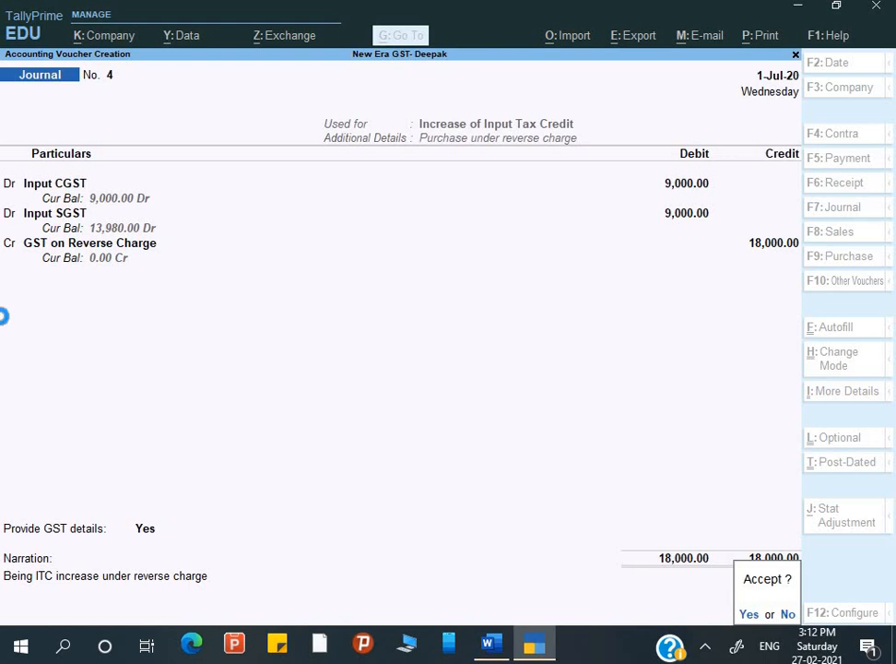
{"action": "key", "text": "Return"}
{"action": "key", "text": "Escape"}
{"action": "key", "text": "Up"}
{"action": "key", "text": "Up"}
{"action": "key", "text": "Up"}
{"action": "key", "text": "Down"}
{"action": "key", "text": "Down"}
{"action": "key", "text": "Down"}
{"action": "key", "text": "Down"}
{"action": "key", "text": "Down"}
{"action": "key", "text": "Down"}
Open the Balance Sheet in detailed view and drill into the Duties & Taxes group.
{"action": "key", "text": "Down"}
{"action": "key", "text": "Down"}
{"action": "key", "text": "Up"}
{"action": "key", "text": "Up"}
{"action": "key", "text": "Return"}
{"action": "key", "text": "alt+F5"}
{"action": "key", "text": "Down"}
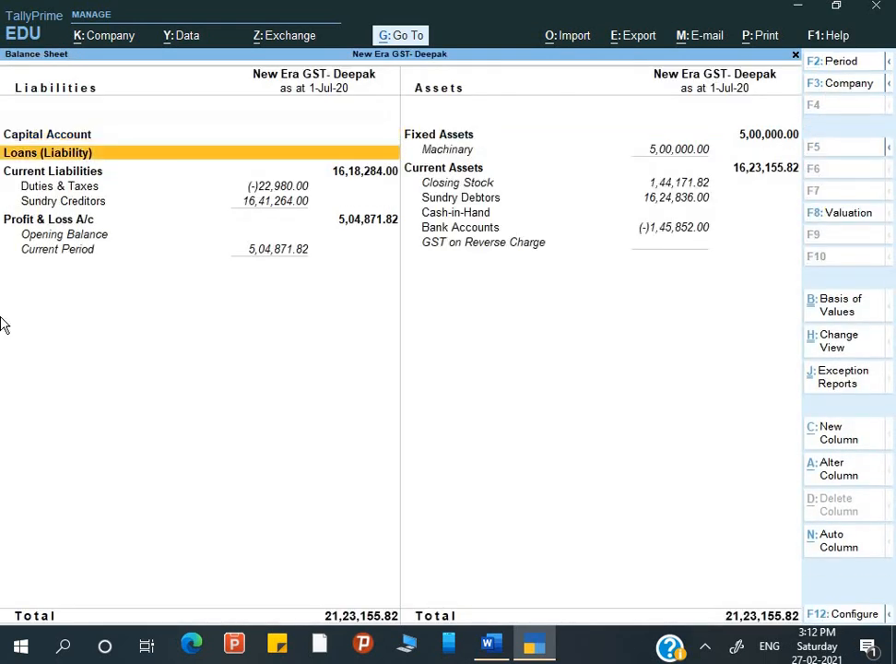
{"action": "key", "text": "Down"}
{"action": "key", "text": "Down"}
{"action": "key", "text": "Return"}
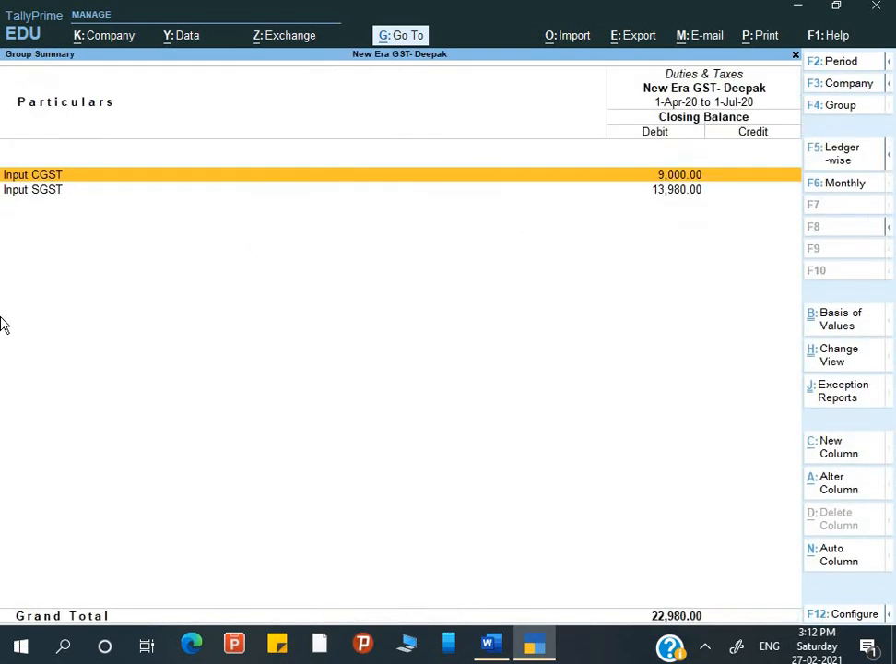
Check Input CGST 9,000 and the Input SGST 13,980 monthly summary, then switch to Word.
{"action": "key", "text": "Down"}
{"action": "key", "text": "Up"}
{"action": "key", "text": "Down"}
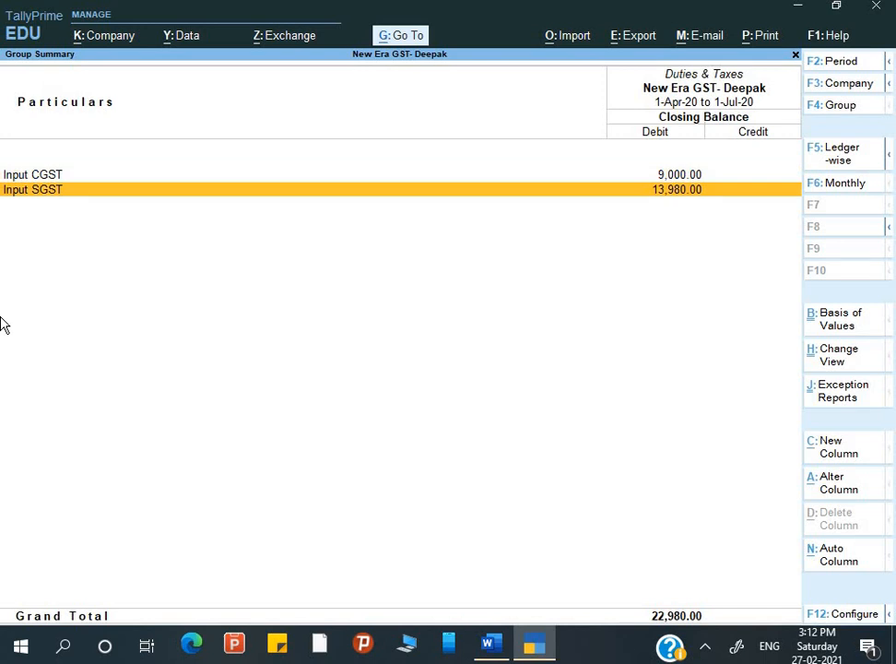
{"action": "key", "text": "Return"}
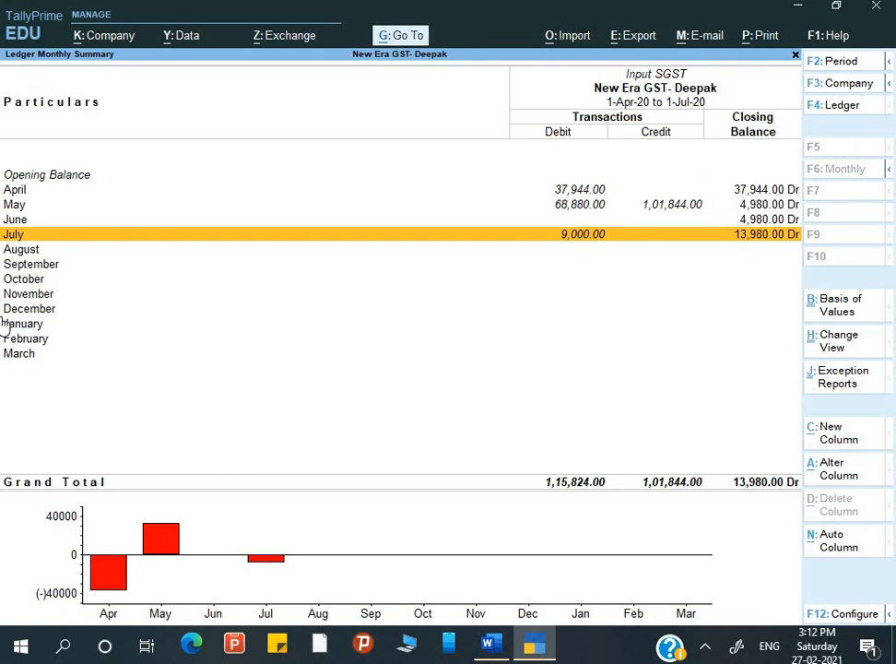
{"action": "key", "text": "Up"}
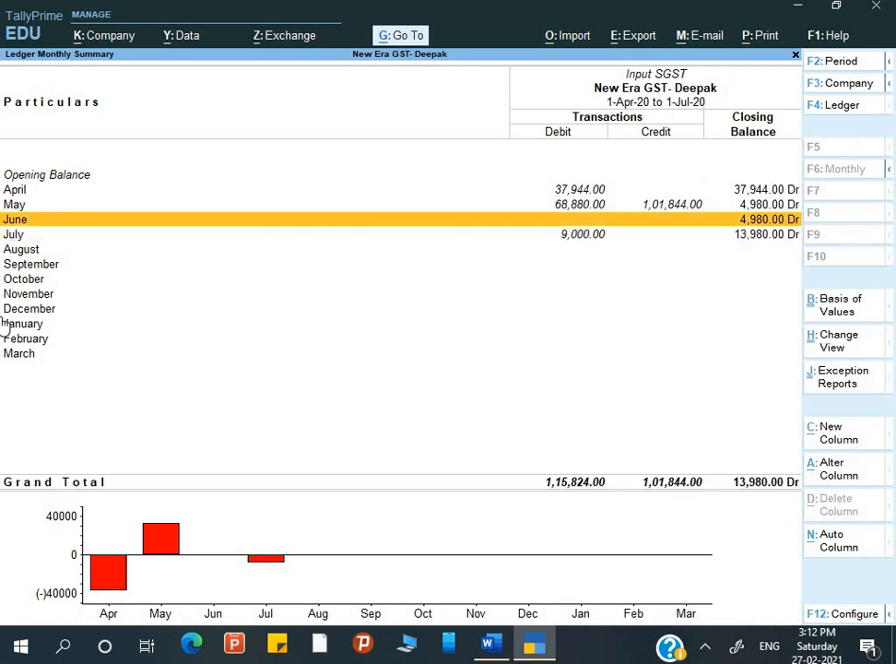
{"action": "key", "text": "Down"}
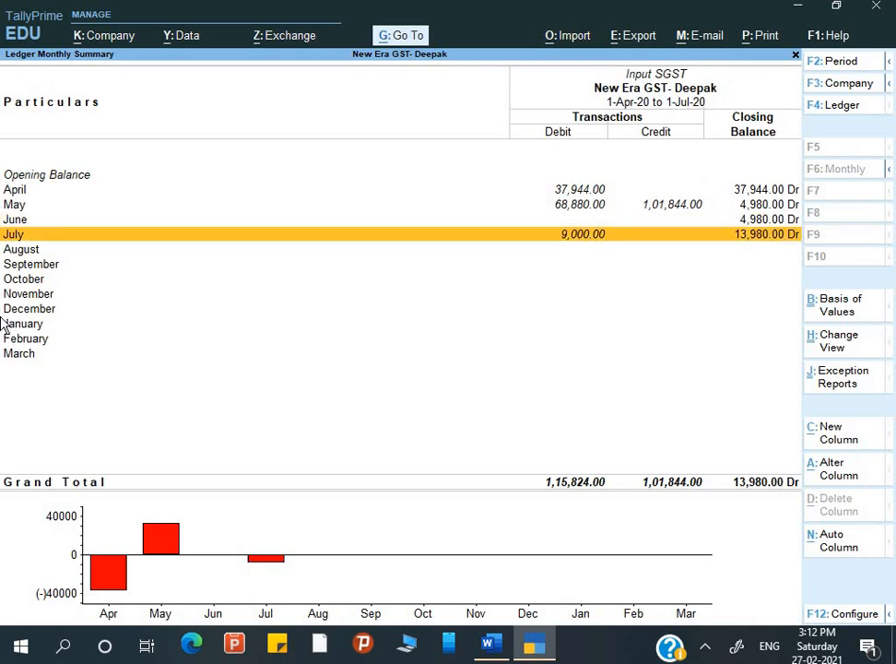
{"action": "key", "text": "Escape"}
{"action": "key", "text": "Escape"}
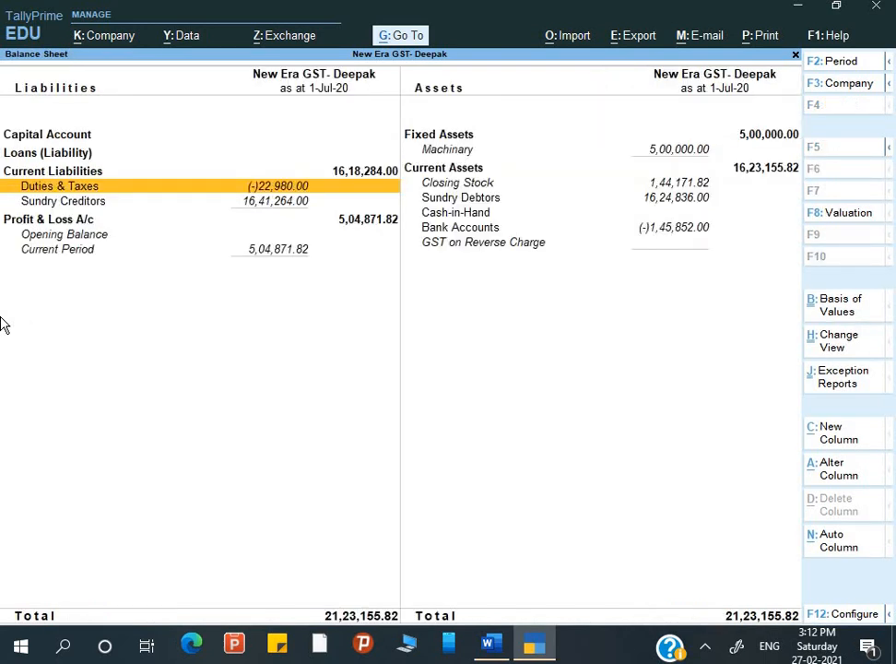
{"action": "key", "text": "Escape"}
{"action": "key", "text": "alt+Tab"}
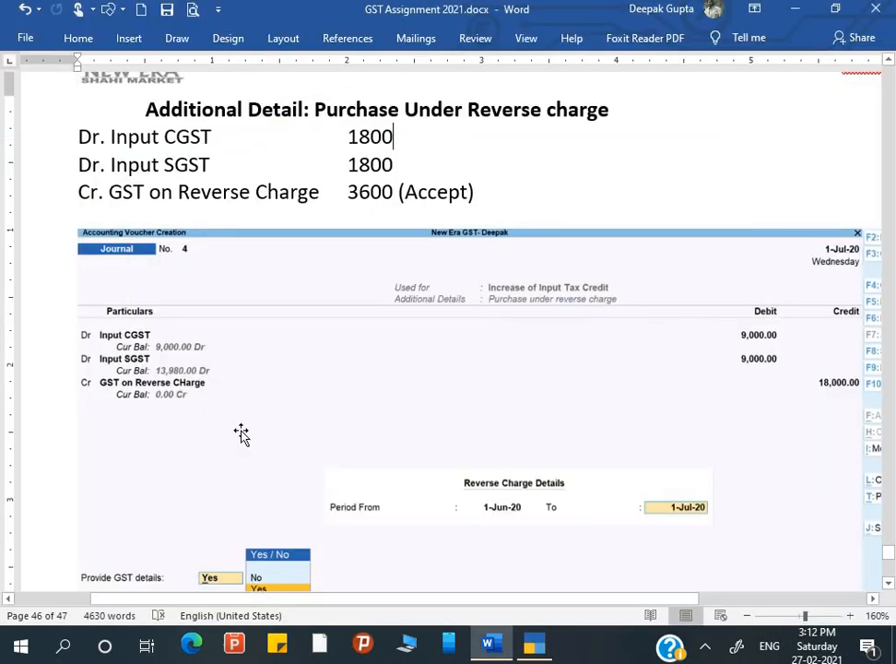
Change the import example date from 02-07-2017 to 02-07-20.
{"action": "scroll", "coordinate": [277, 449], "scroll_direction": "down", "scroll_amount": 5}
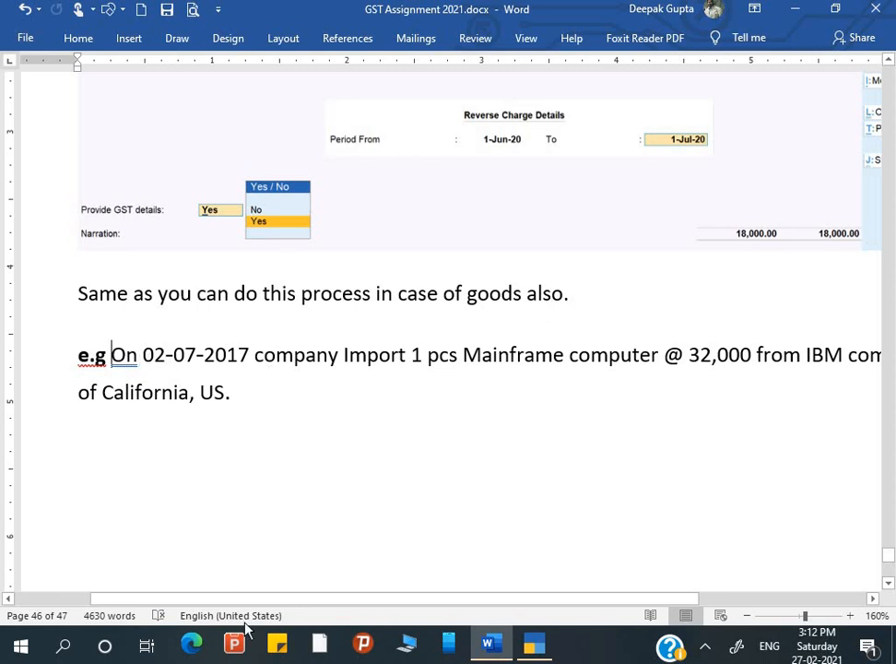
{"action": "left_click_drag", "start_coordinate": [256, 602], "coordinate": [290, 610]}
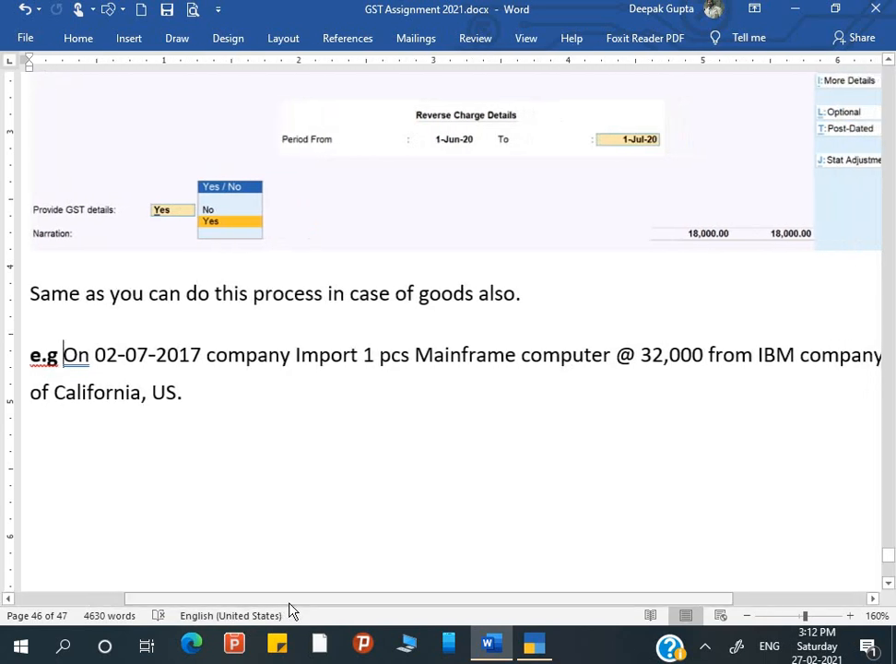
{"action": "left_click", "coordinate": [203, 360]}
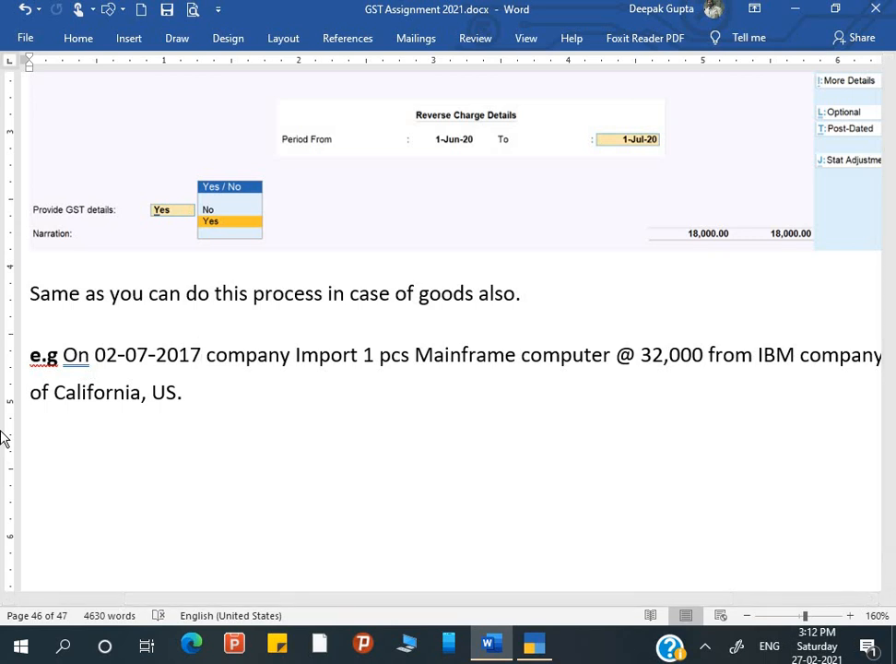
{"action": "key", "text": "BackSpace"}
{"action": "key", "text": "BackSpace"}
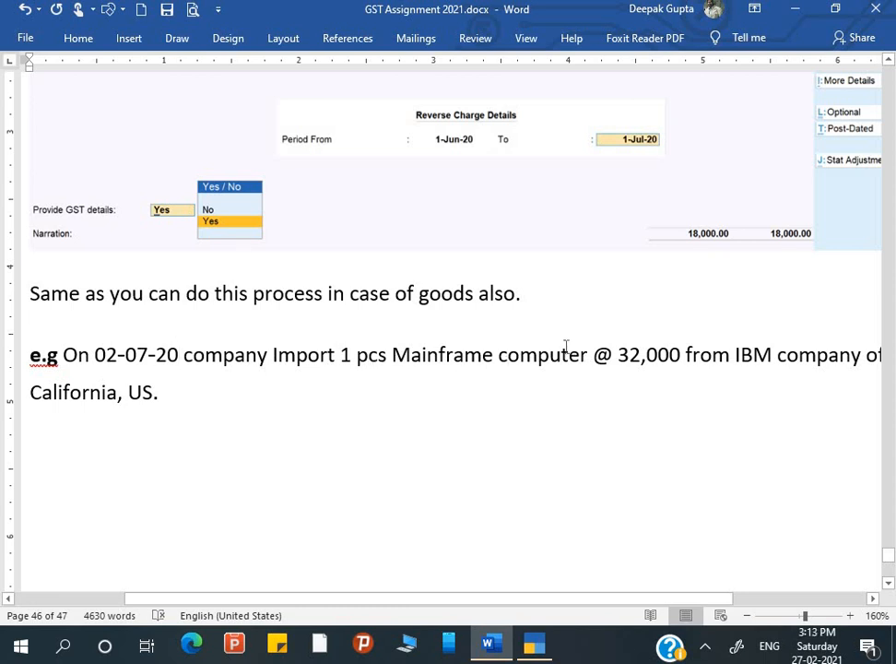
Change the Mainframe computer price from 32,000 to 3200000.
{"action": "left_click", "coordinate": [643, 353]}
{"action": "key", "text": "Delete"}
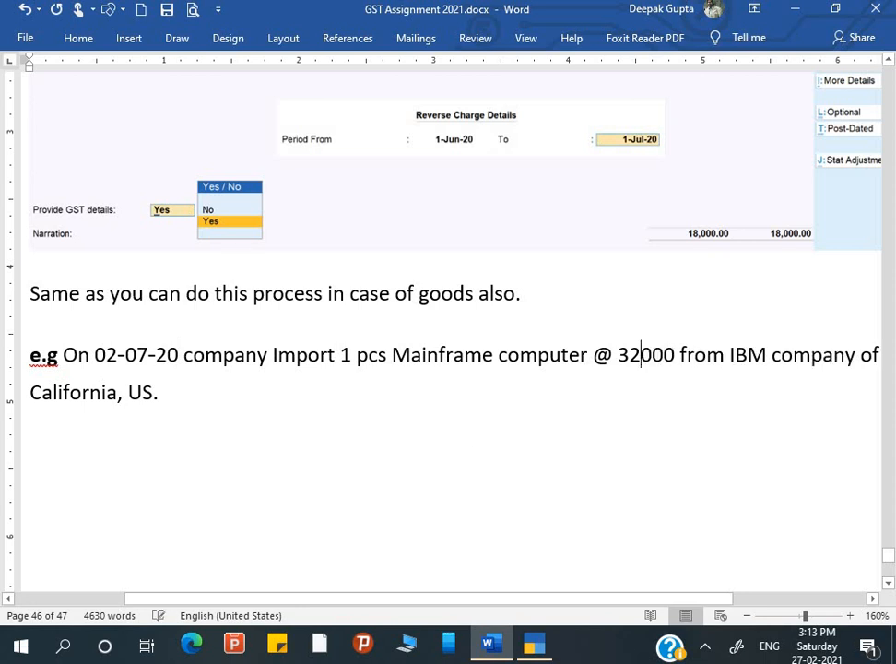
{"action": "type", "text": "0"}
{"action": "key", "text": "Left"}
{"action": "key", "text": "Right"}
{"action": "key", "text": "Right"}
{"action": "key", "text": "Right"}
{"action": "key", "text": "Right"}
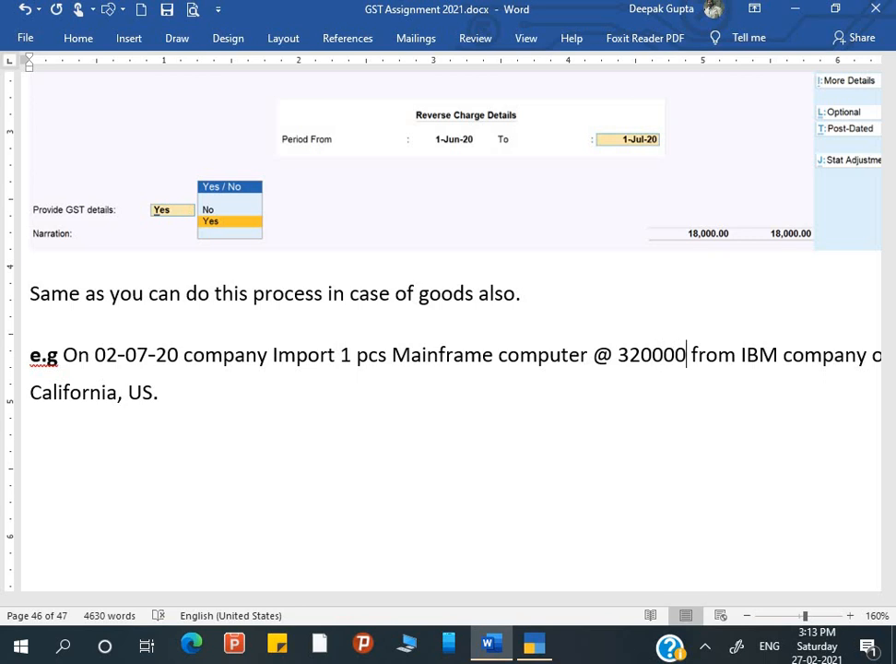
{"action": "type", "text": "0"}
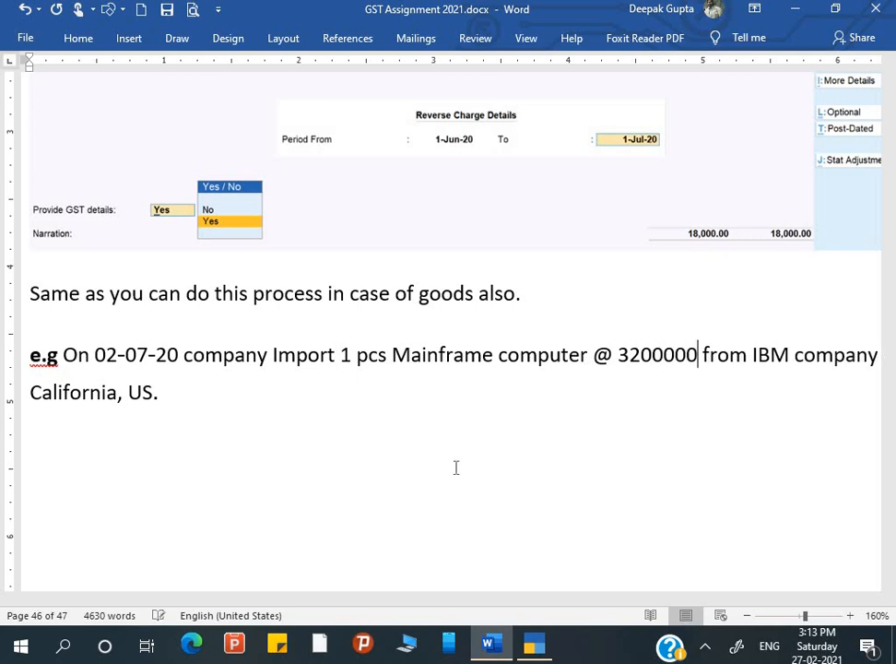
{"action": "left_click", "coordinate": [643, 363]}
{"action": "key", "text": "Right"}
{"action": "key", "text": "Right"}
{"action": "key", "text": "Right"}
{"action": "key", "text": "Right"}
{"action": "key", "text": "Right"}
{"action": "key", "text": "Right"}
{"action": "key", "text": "Right"}
{"action": "key", "text": "Right"}
{"action": "key", "text": "Right"}
{"action": "key", "text": "Right"}
{"action": "key", "text": "Right"}
{"action": "key", "text": "Right"}
{"action": "key", "text": "Right"}
{"action": "key", "text": "Right"}
{"action": "key", "text": "Right"}
{"action": "key", "text": "Right"}
{"action": "key", "text": "Right"}
{"action": "key", "text": "Right"}
{"action": "key", "text": "Right"}
{"action": "key", "text": "Right"}
{"action": "key", "text": "Right"}
{"action": "key", "text": "Right"}
{"action": "type", "text": "of"}
{"action": "key", "text": "Right"}
{"action": "key", "text": "Right"}
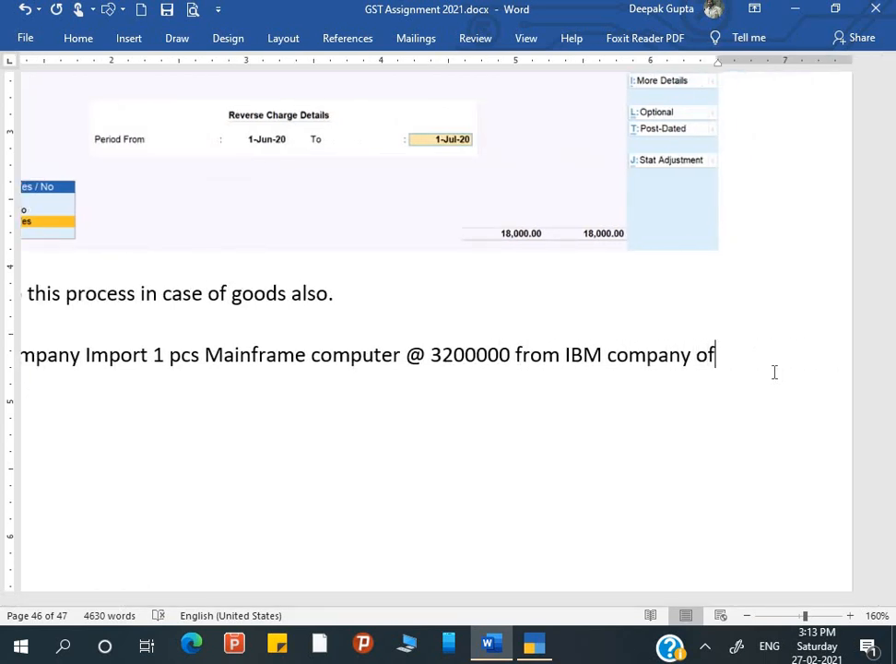
{"action": "key", "text": "Right"}
{"action": "key", "text": "Right"}
{"action": "key", "text": "Right"}
{"action": "key", "text": "Right"}
{"action": "key", "text": "Right"}
{"action": "key", "text": "Right"}
{"action": "key", "text": "Right"}
{"action": "key", "text": "Right"}
{"action": "key", "text": "Right"}
{"action": "key", "text": "Right"}
{"action": "key", "text": "Right"}
{"action": "key", "text": "Right"}
{"action": "key", "text": "Right"}
{"action": "key", "text": "Right"}
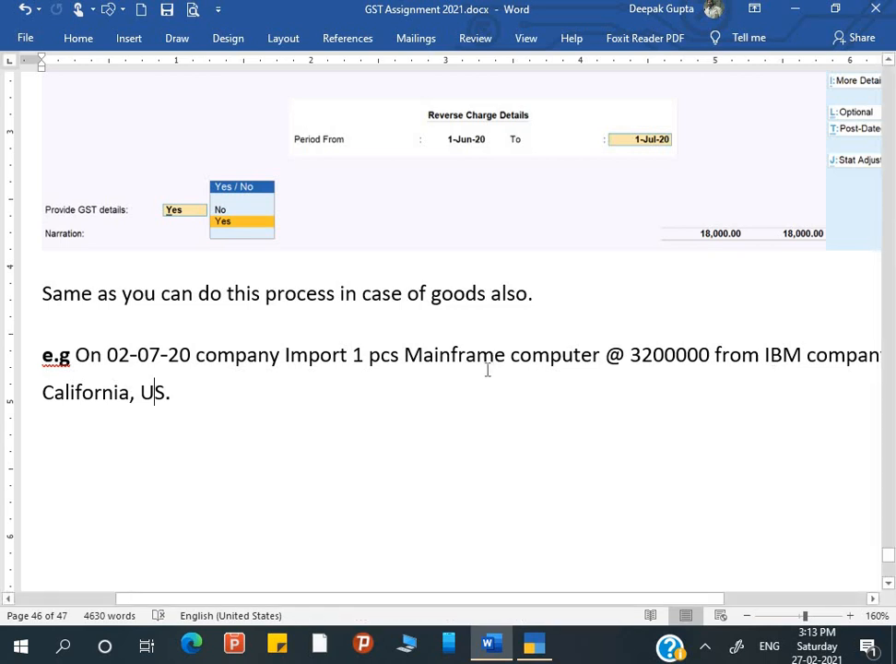
{"action": "scroll", "coordinate": [488, 370], "scroll_direction": "up", "scroll_amount": 1}
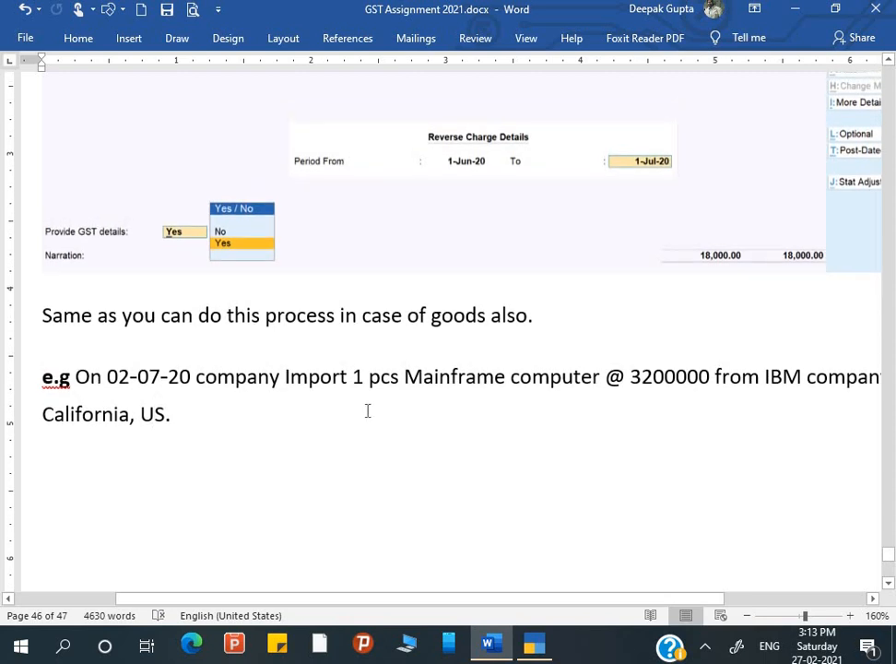
{"action": "scroll", "coordinate": [367, 411], "scroll_direction": "up", "scroll_amount": 10}
{"action": "scroll", "coordinate": [367, 411], "scroll_direction": "up", "scroll_amount": 20}
{"action": "scroll", "coordinate": [367, 410], "scroll_direction": "up", "scroll_amount": 20}
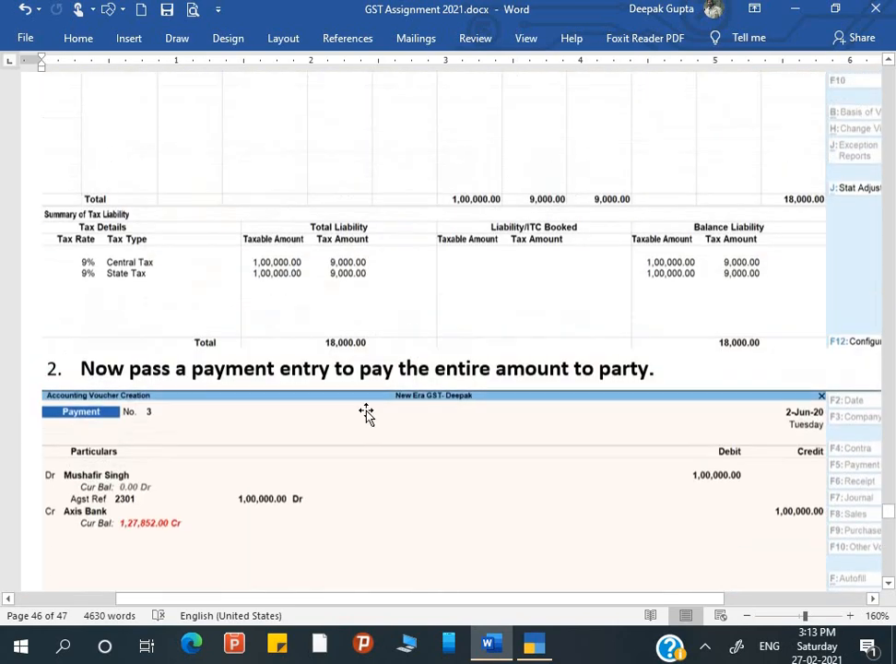
{"action": "scroll", "coordinate": [367, 410], "scroll_direction": "up", "scroll_amount": 20}
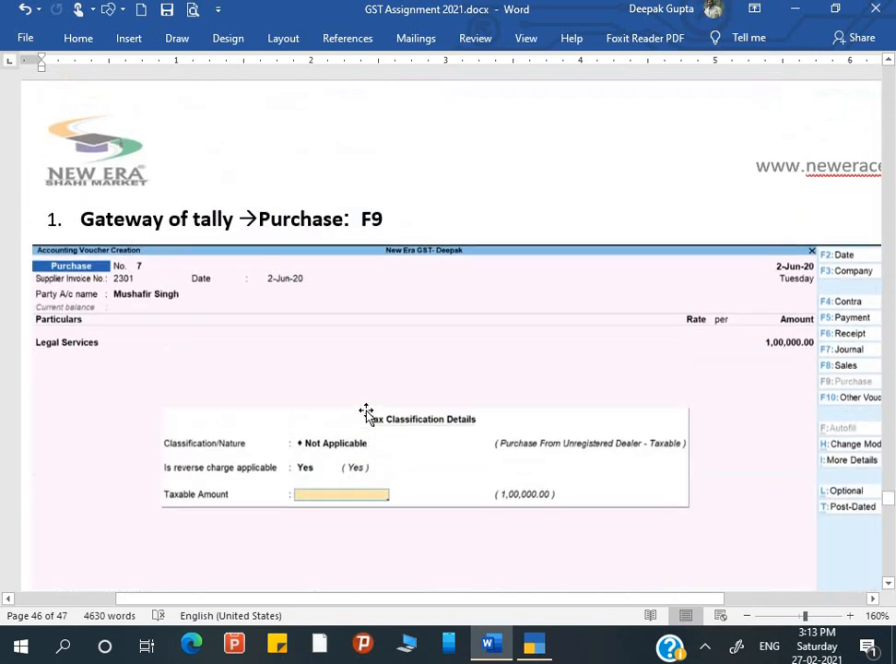
{"action": "scroll", "coordinate": [351, 412], "scroll_direction": "up", "scroll_amount": 3}
{"action": "scroll", "coordinate": [164, 351], "scroll_direction": "down", "scroll_amount": 2}
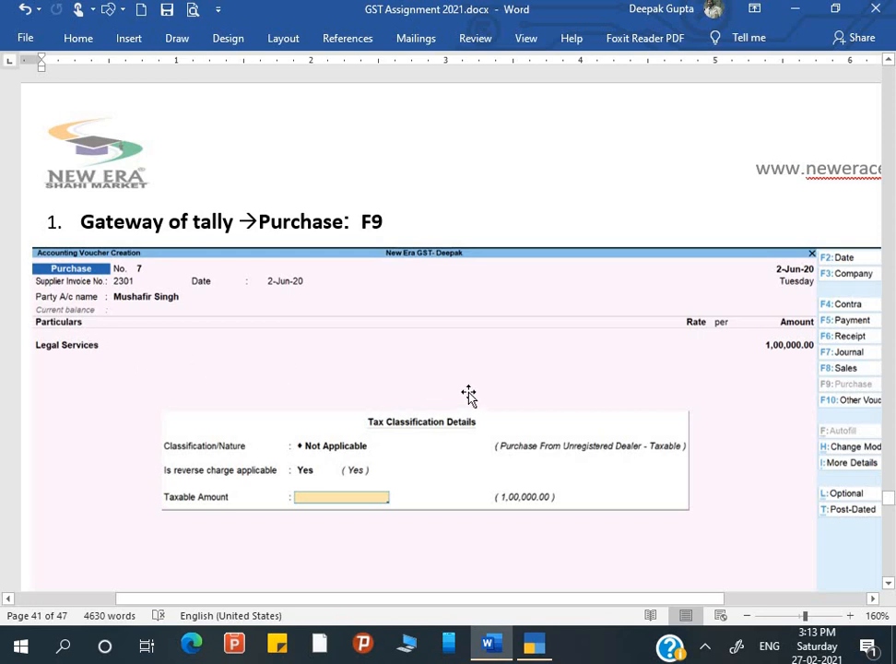
{"action": "scroll", "coordinate": [541, 402], "scroll_direction": "down", "scroll_amount": 4}
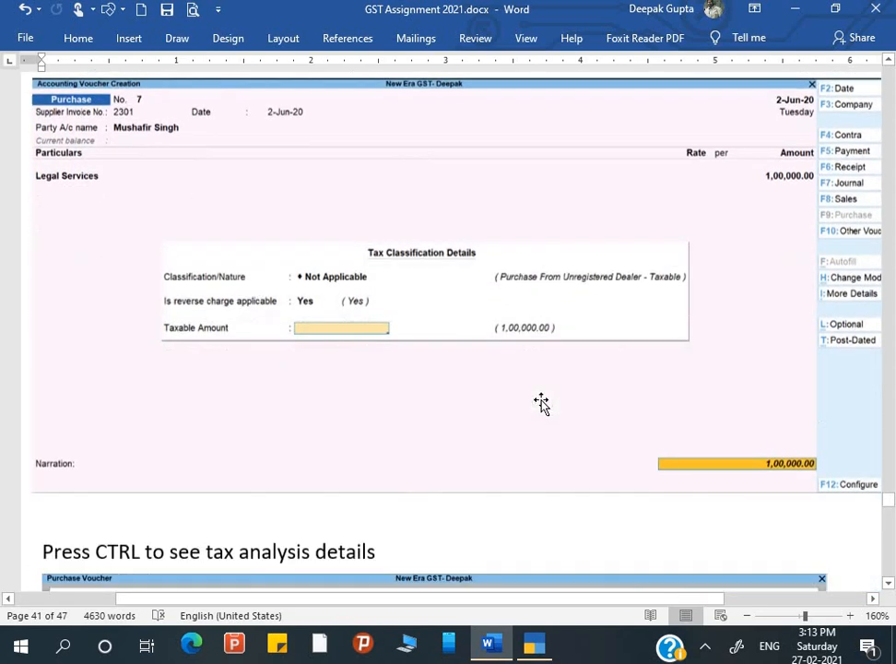
{"action": "scroll", "coordinate": [431, 353], "scroll_direction": "down", "scroll_amount": 2}
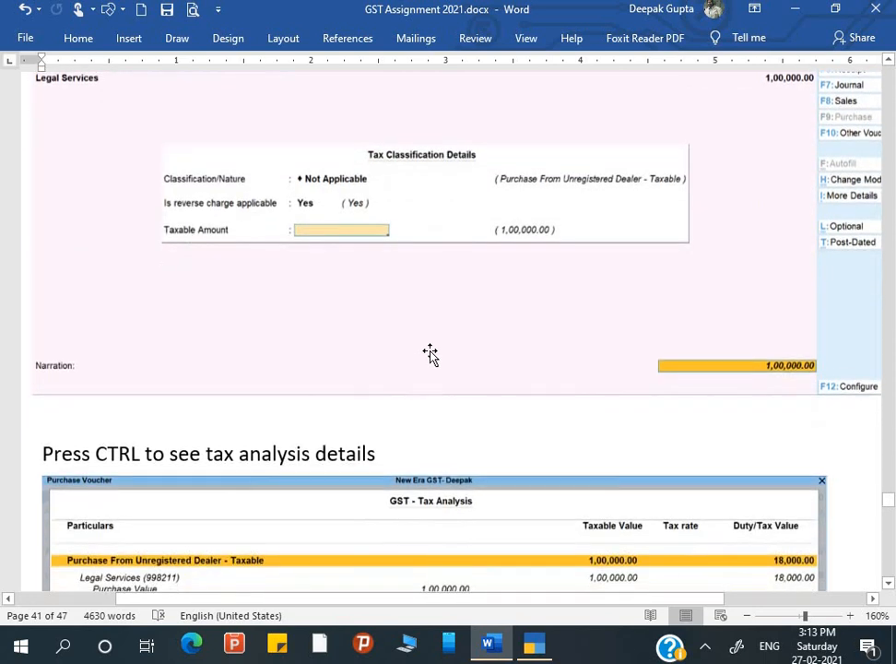
{"action": "scroll", "coordinate": [482, 287], "scroll_direction": "up", "scroll_amount": 2}
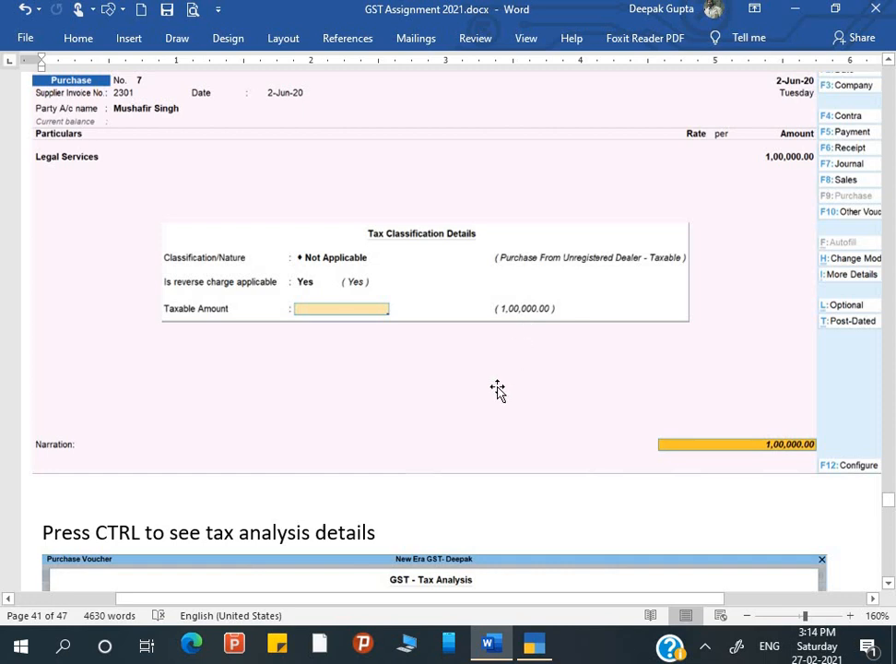
{"action": "scroll", "coordinate": [498, 388], "scroll_direction": "down", "scroll_amount": 2}
{"action": "scroll", "coordinate": [498, 388], "scroll_direction": "down", "scroll_amount": 5}
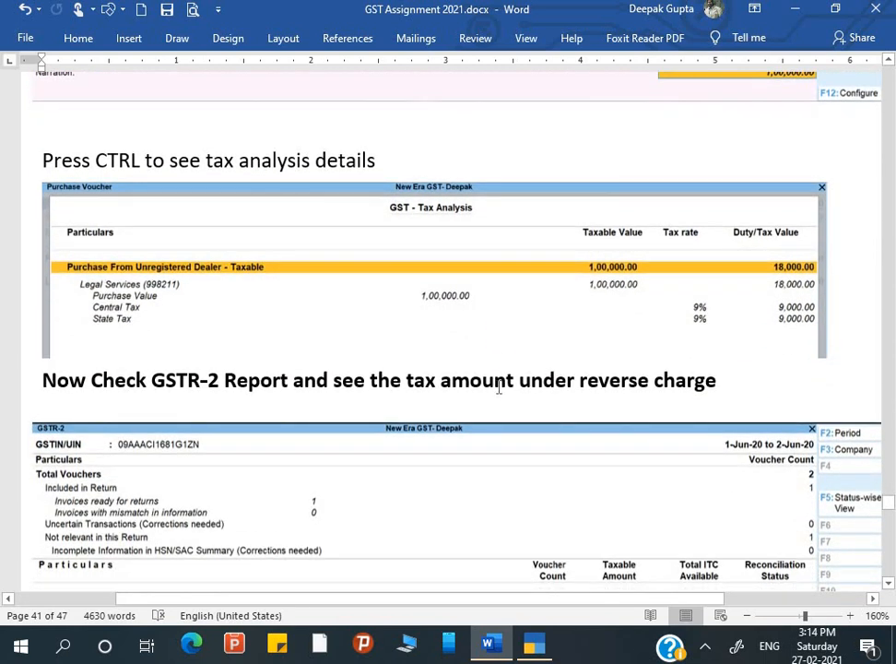
{"action": "scroll", "coordinate": [497, 388], "scroll_direction": "down", "scroll_amount": 1}
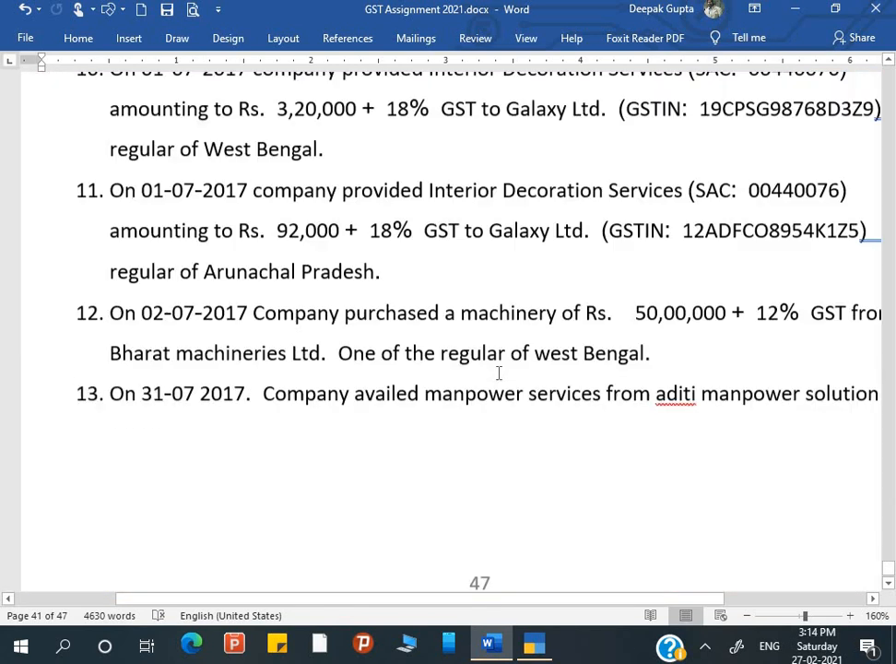
{"action": "scroll", "coordinate": [498, 374], "scroll_direction": "down", "scroll_amount": 2}
{"action": "scroll", "coordinate": [498, 373], "scroll_direction": "up", "scroll_amount": 2}
{"action": "scroll", "coordinate": [499, 373], "scroll_direction": "up", "scroll_amount": 20}
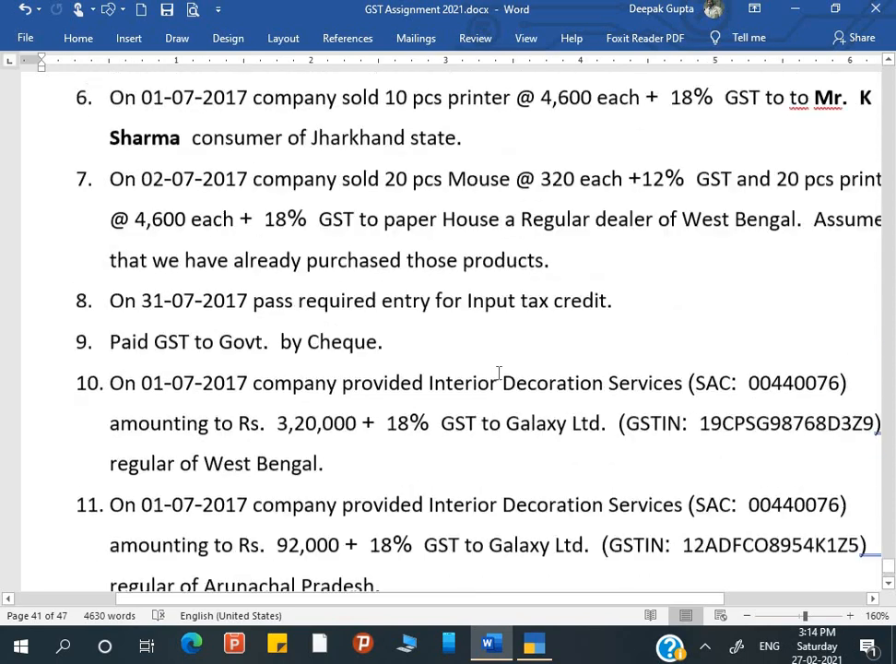
{"action": "scroll", "coordinate": [499, 372], "scroll_direction": "up", "scroll_amount": 2}
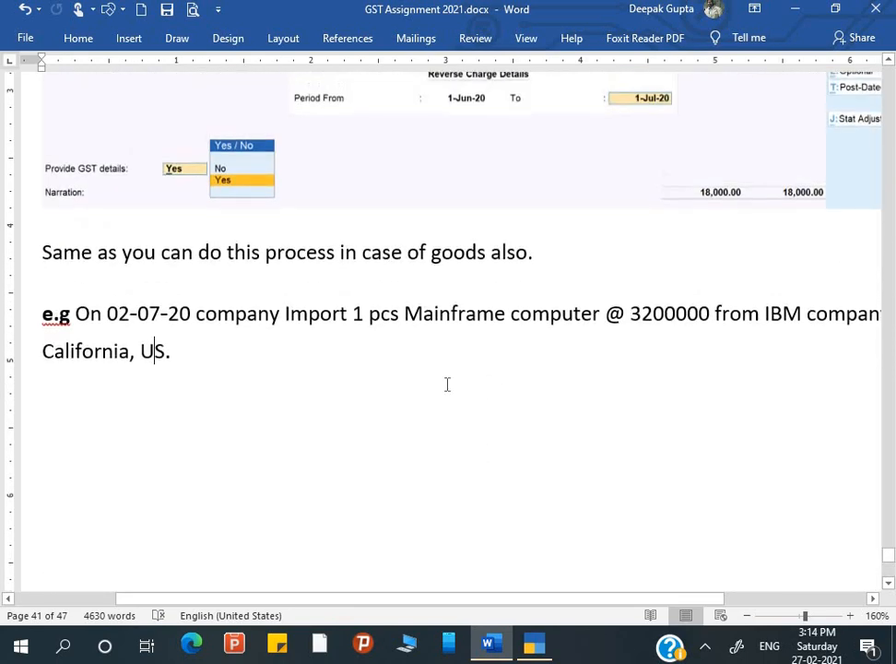